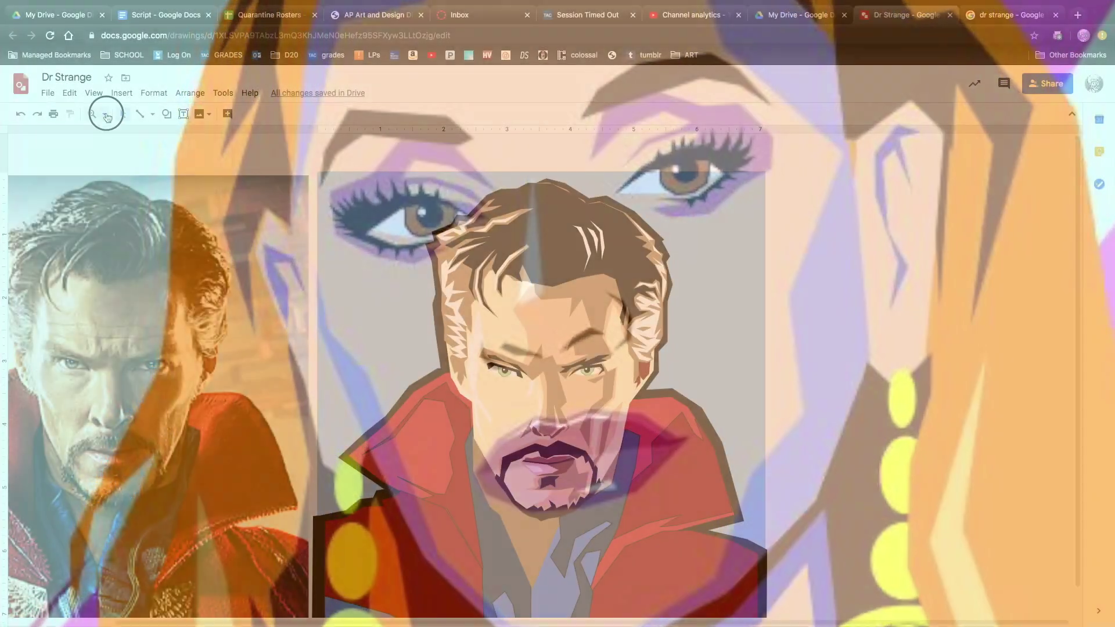
Open the zoom options for the finished Dr Strange drawing.
{"action": "left_click", "coordinate": [100, 114]}
Zoom in closer on the face and the reference photo, then zoom back out.
{"action": "left_click", "coordinate": [140, 217]}
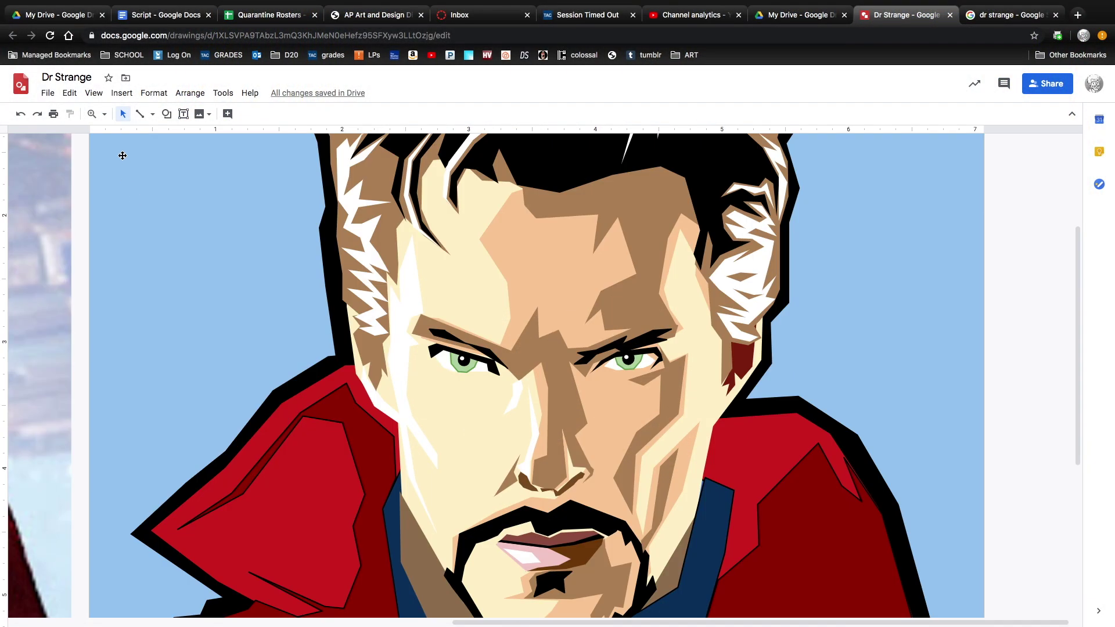
{"action": "left_click", "coordinate": [104, 114]}
{"action": "left_click", "coordinate": [138, 218]}
{"action": "left_click", "coordinate": [104, 114]}
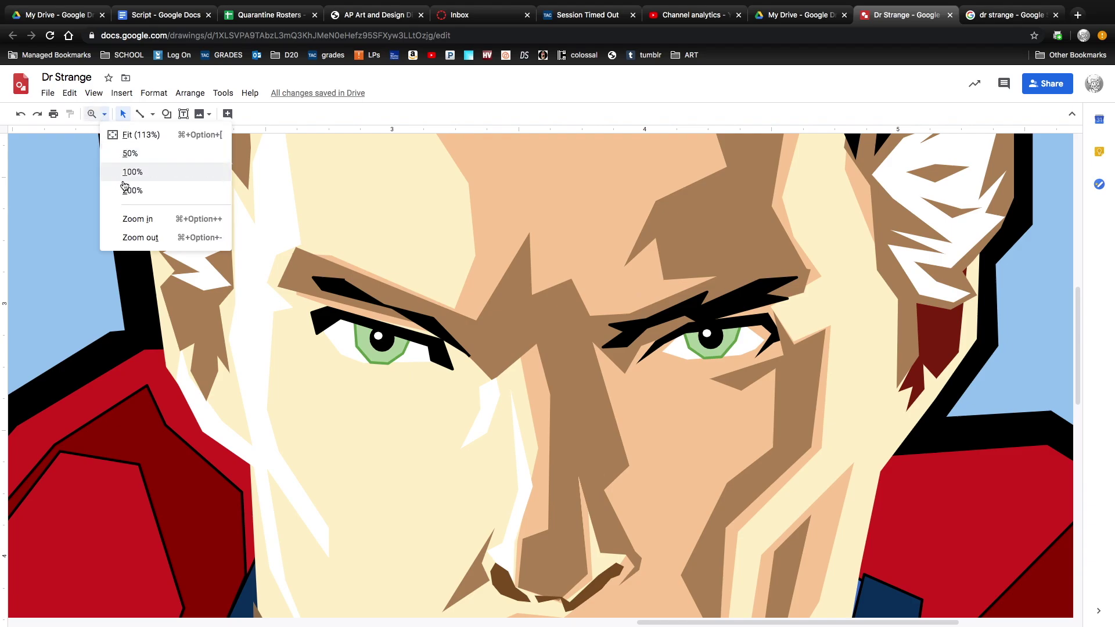
{"action": "left_click", "coordinate": [137, 219]}
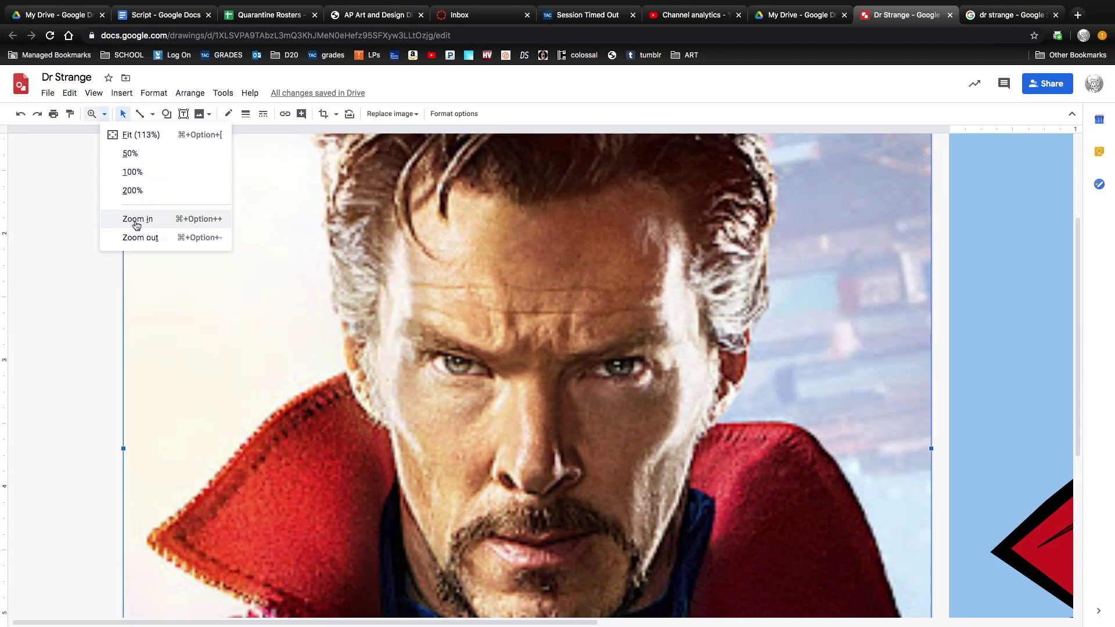
{"action": "left_click", "coordinate": [106, 114]}
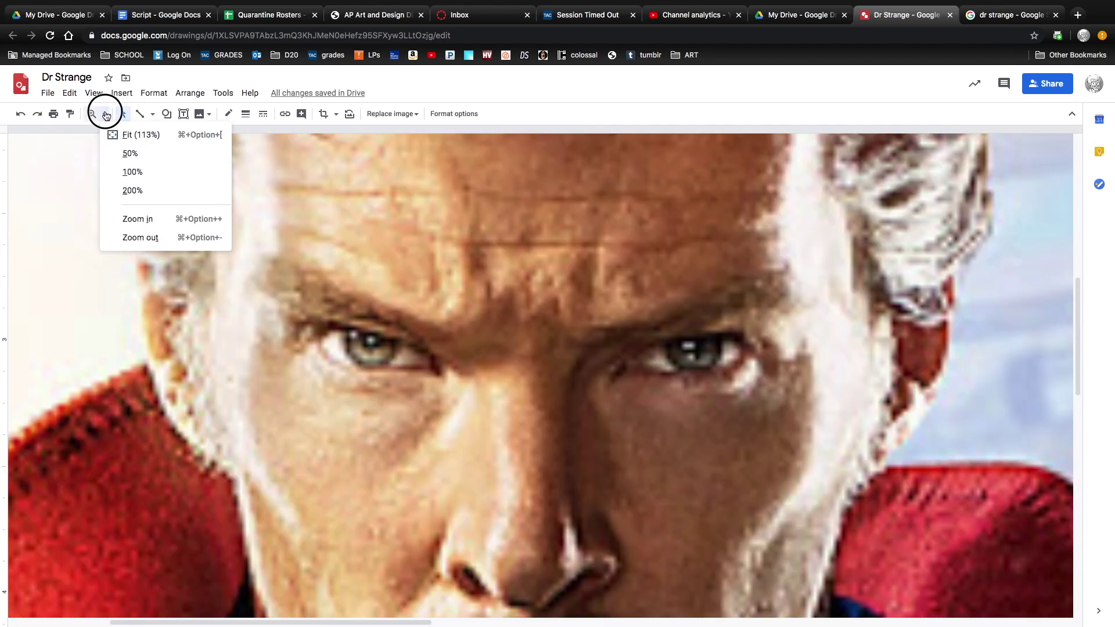
{"action": "left_click", "coordinate": [106, 113]}
{"action": "left_click", "coordinate": [138, 219]}
{"action": "left_click", "coordinate": [141, 238]}
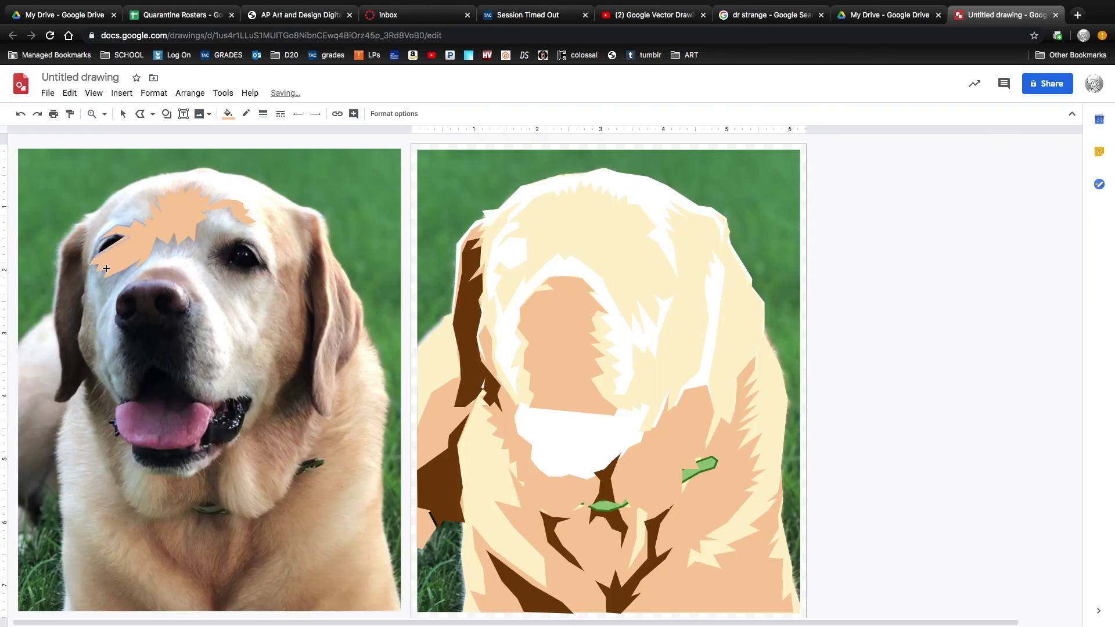
Close the traced peach forehead shape and move it onto the right-hand drawing.
{"action": "left_click", "coordinate": [106, 268]}
{"action": "mouse_move", "coordinate": [197, 216]}
{"action": "left_mouse_down"}
{"action": "mouse_move", "coordinate": [585, 219]}
{"action": "mouse_move", "coordinate": [575, 219]}
{"action": "left_mouse_up"}
{"action": "left_click", "coordinate": [831, 294]}
Trace a peach eyebrow shape on the dog photo and place it on the vector drawing's forehead.
{"action": "left_click", "coordinate": [140, 113]}
{"action": "left_click", "coordinate": [193, 256]}
{"action": "left_click", "coordinate": [206, 249]}
{"action": "left_click", "coordinate": [197, 241]}
{"action": "left_click", "coordinate": [212, 225]}
{"action": "left_click", "coordinate": [250, 234]}
{"action": "left_click", "coordinate": [277, 281]}
{"action": "left_click", "coordinate": [193, 257]}
{"action": "mouse_move", "coordinate": [240, 257]}
{"action": "left_mouse_down"}
{"action": "mouse_move", "coordinate": [628, 266]}
{"action": "mouse_move", "coordinate": [634, 253]}
{"action": "left_mouse_up"}
{"action": "left_click", "coordinate": [707, 326]}
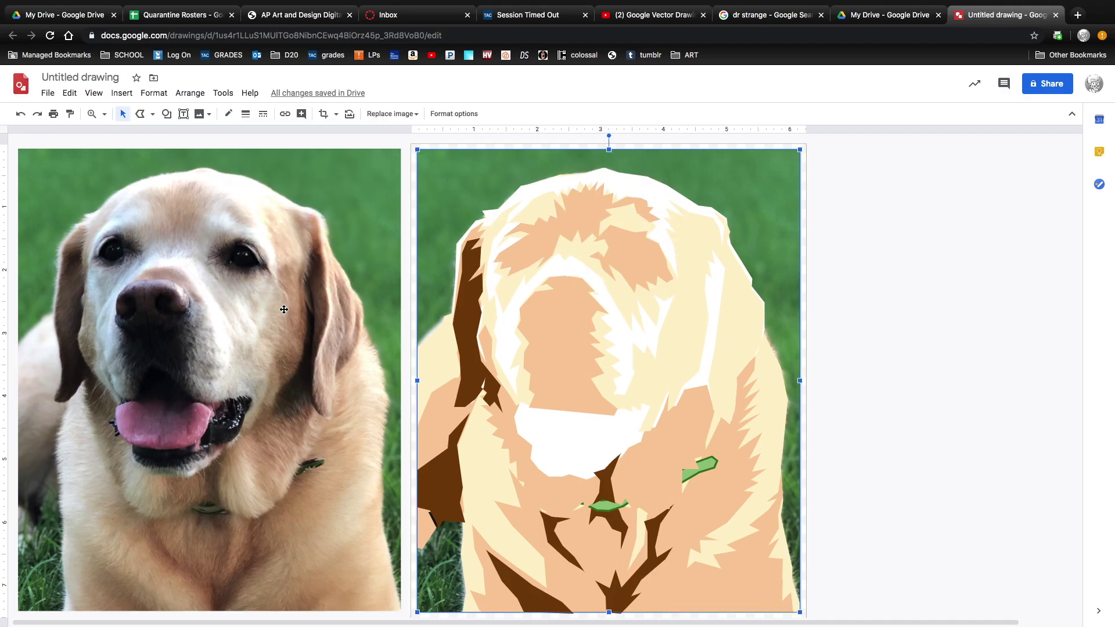
{"action": "left_click", "coordinate": [69, 93]}
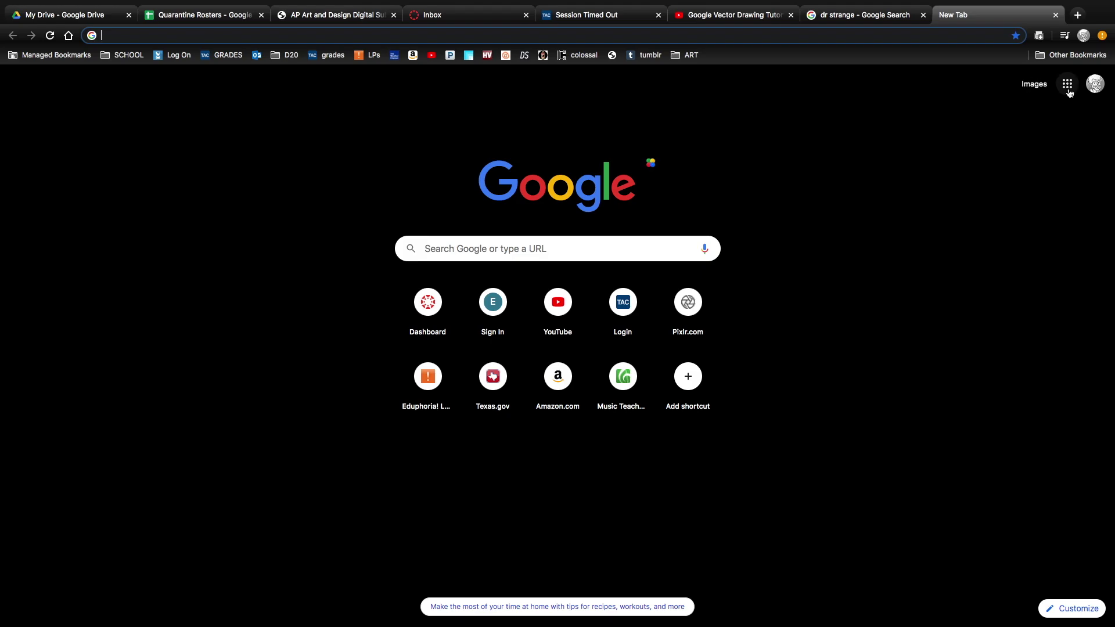
Open Google Drive from the apps grid and create a new Google Drawings document.
{"action": "left_click", "coordinate": [1068, 87]}
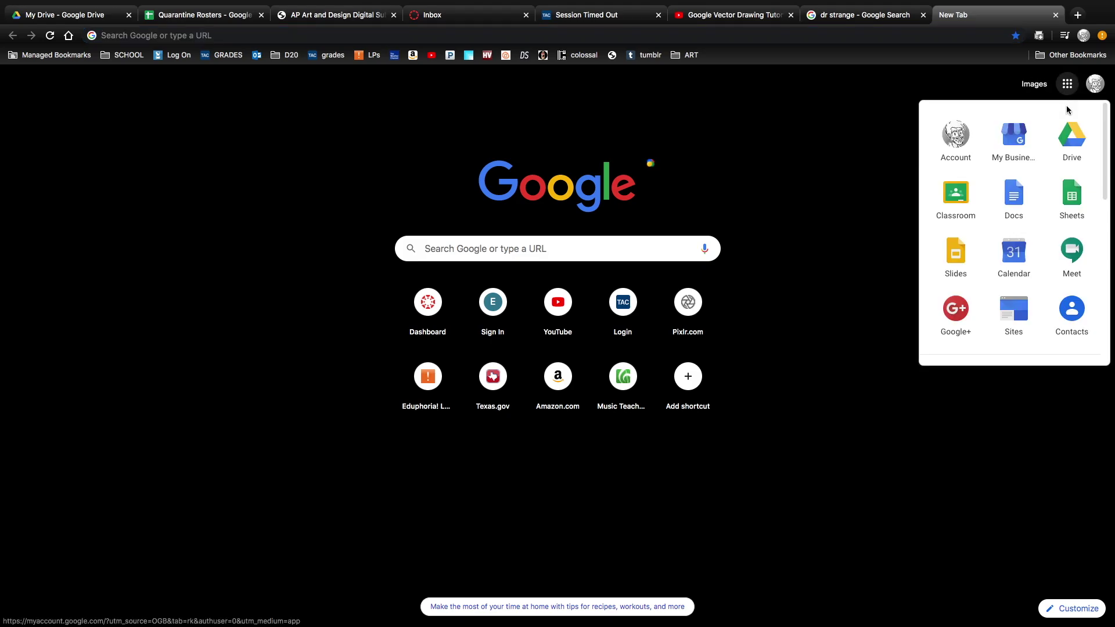
{"action": "left_click", "coordinate": [1068, 139]}
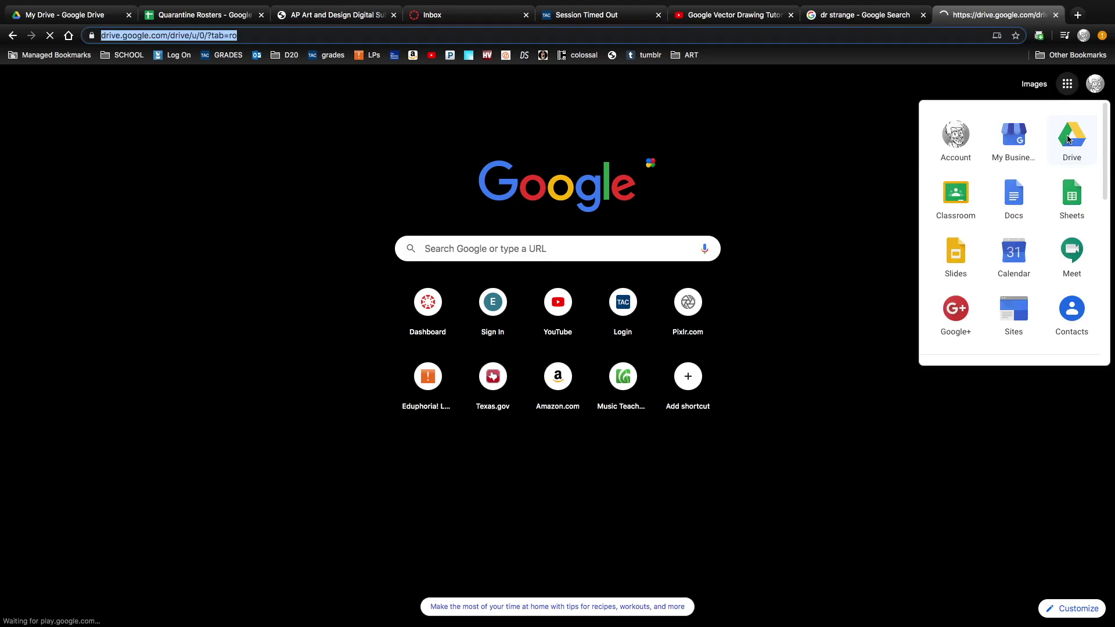
{"action": "left_click", "coordinate": [58, 121]}
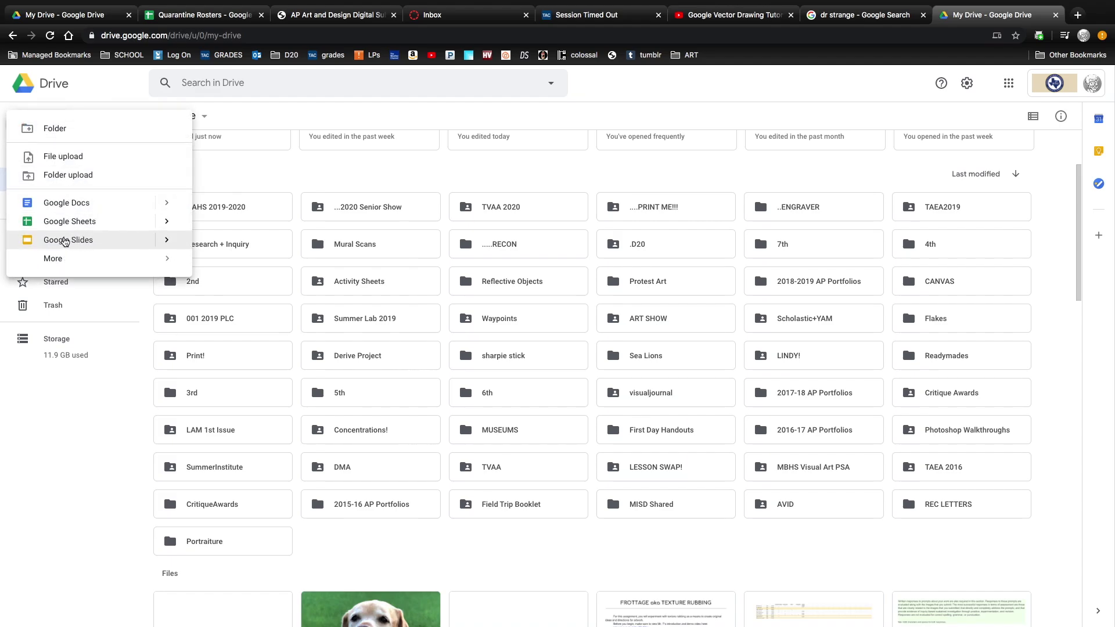
{"action": "mouse_move", "coordinate": [61, 262]}
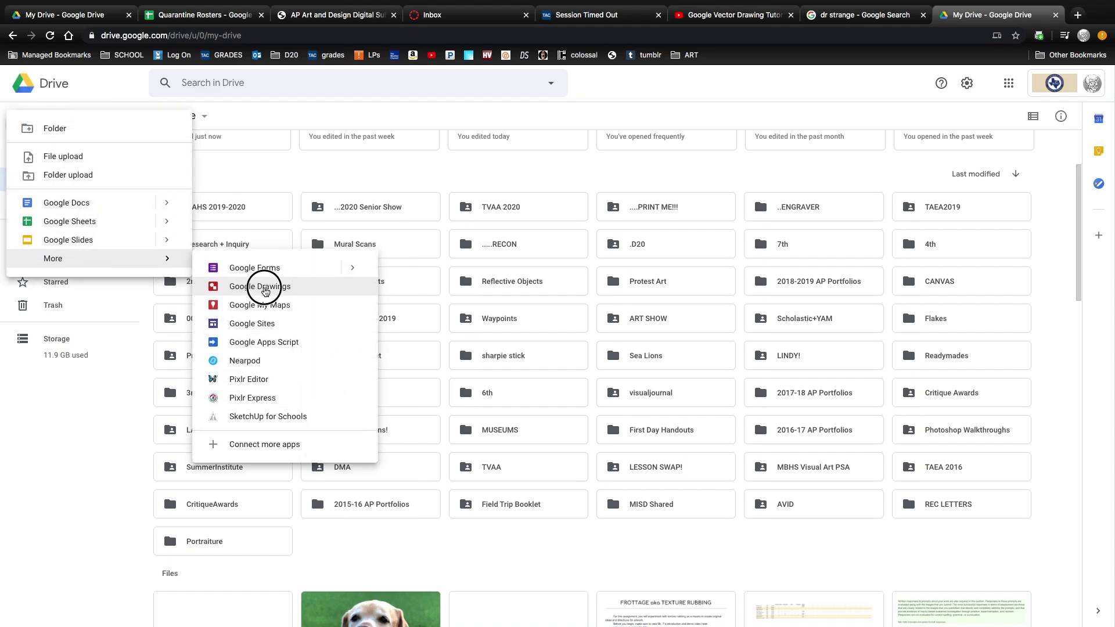
{"action": "left_click", "coordinate": [265, 296]}
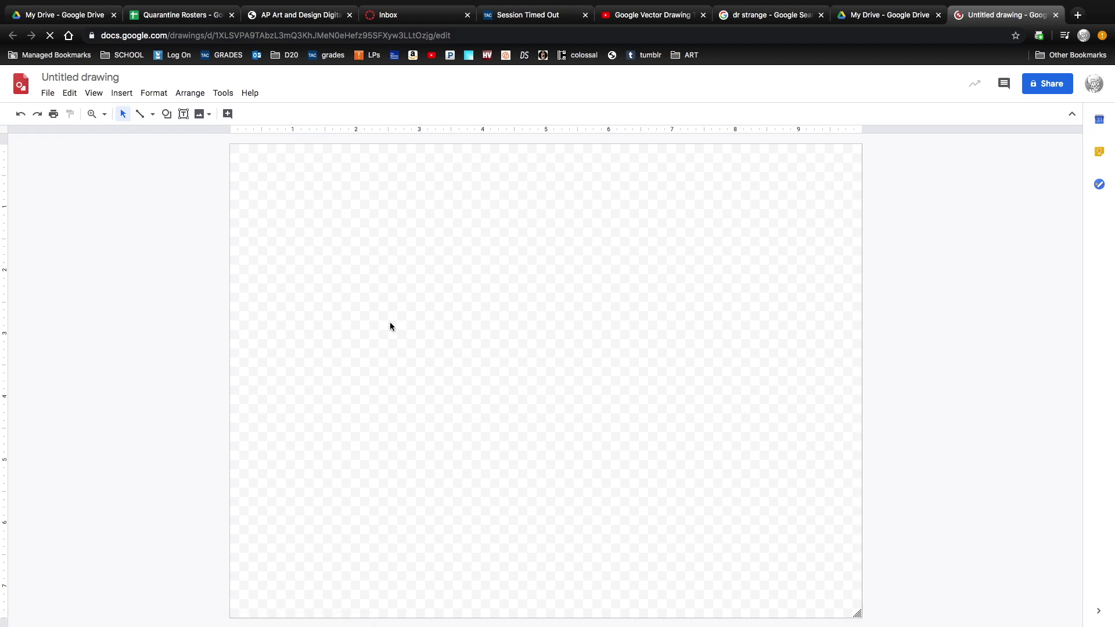
Copy the Doctor Strange poster image from the Google Images results and return to the Untitled drawing.
{"action": "left_click", "coordinate": [763, 18]}
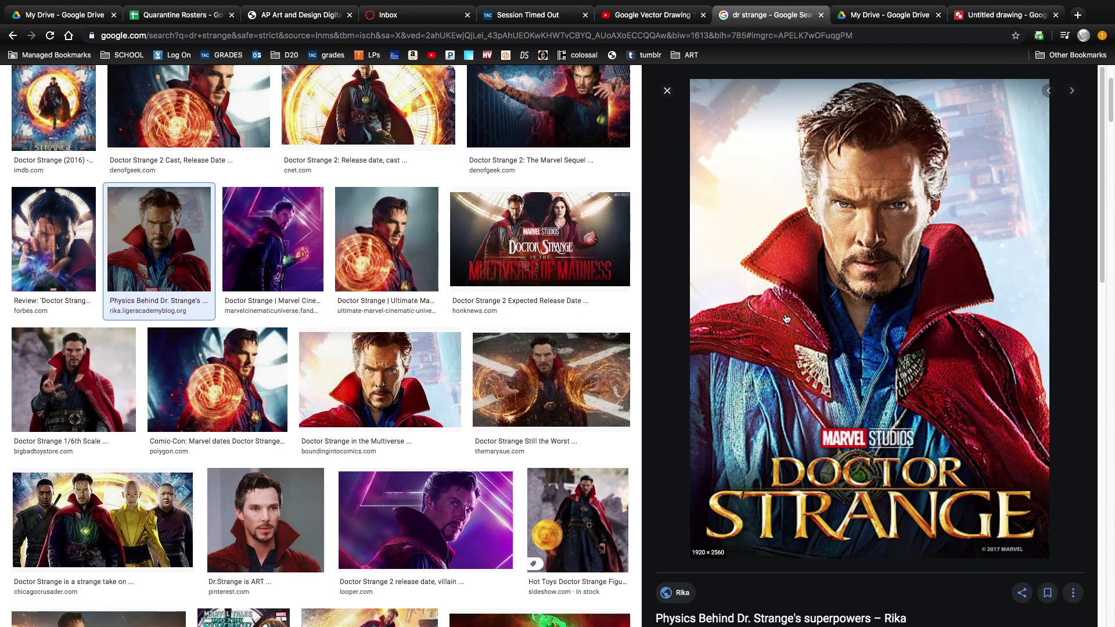
{"action": "scroll", "coordinate": [158, 272], "scroll_direction": "up", "scroll_amount": 2}
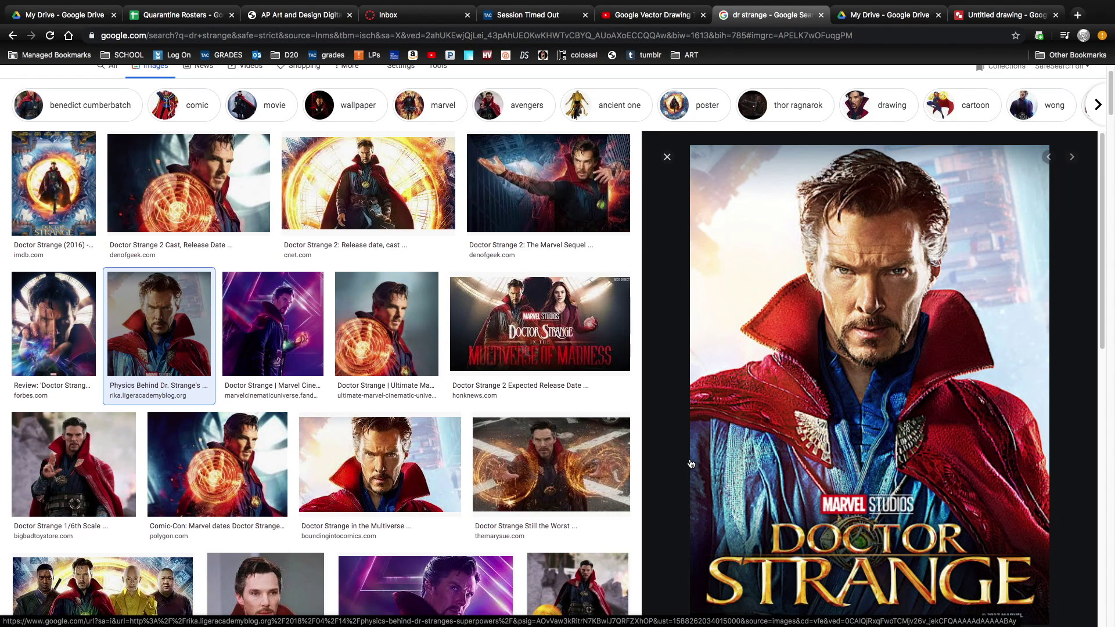
{"action": "scroll", "coordinate": [692, 473], "scroll_direction": "down", "scroll_amount": 2}
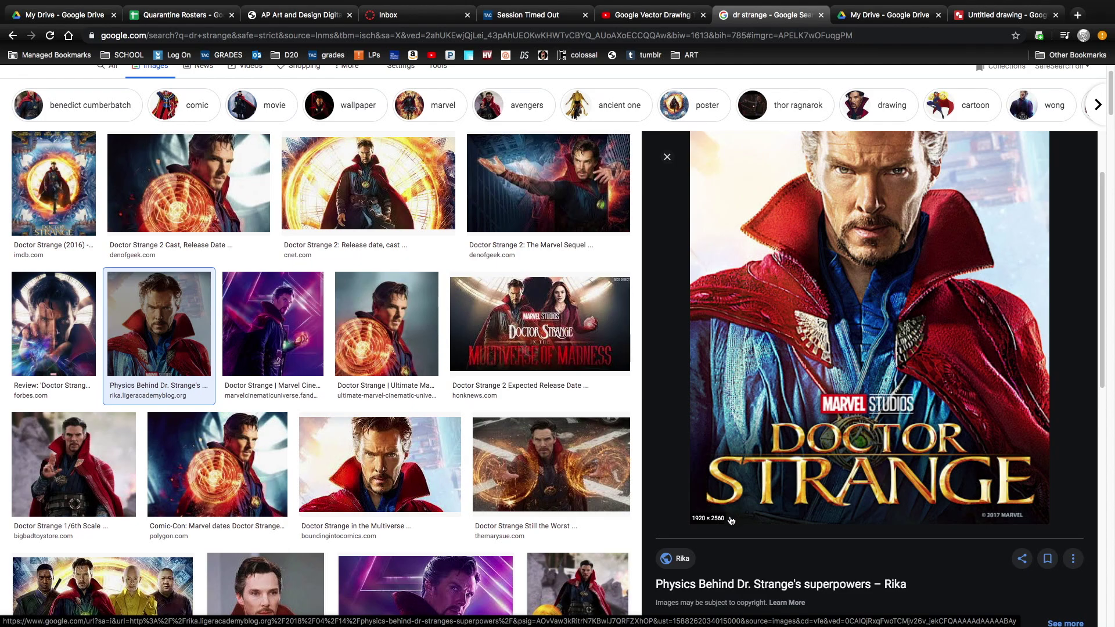
{"action": "scroll", "coordinate": [764, 465], "scroll_direction": "up", "scroll_amount": 2}
{"action": "right_click", "coordinate": [761, 350]}
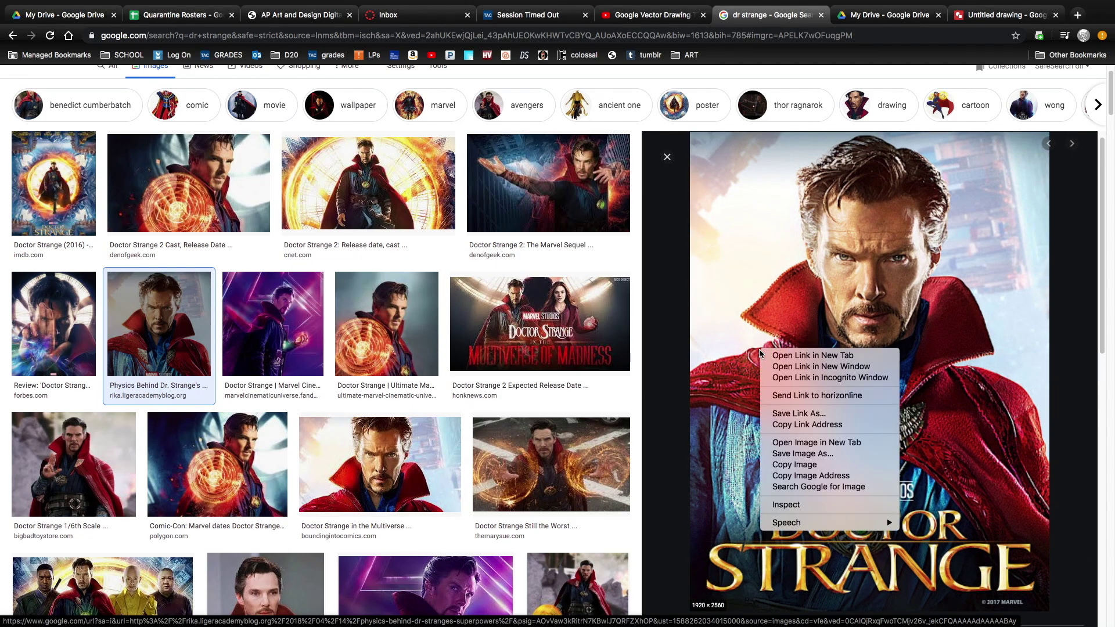
{"action": "left_click", "coordinate": [805, 464]}
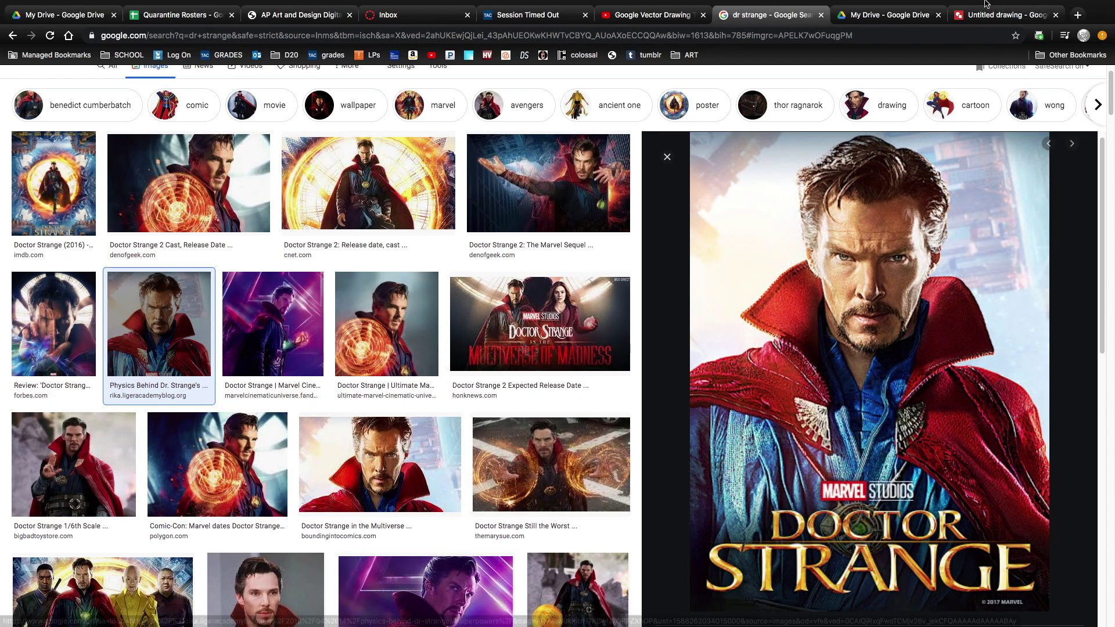
{"action": "left_click", "coordinate": [989, 17]}
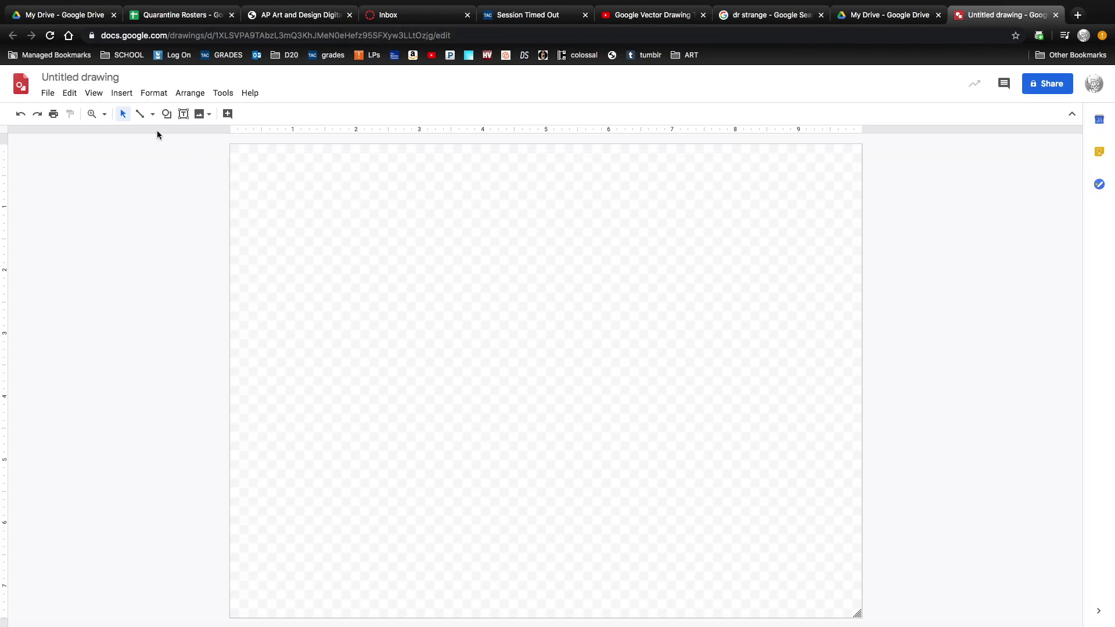
Paste the copied poster onto the canvas, then delete it.
{"action": "right_click", "coordinate": [324, 254]}
{"action": "left_click", "coordinate": [371, 300]}
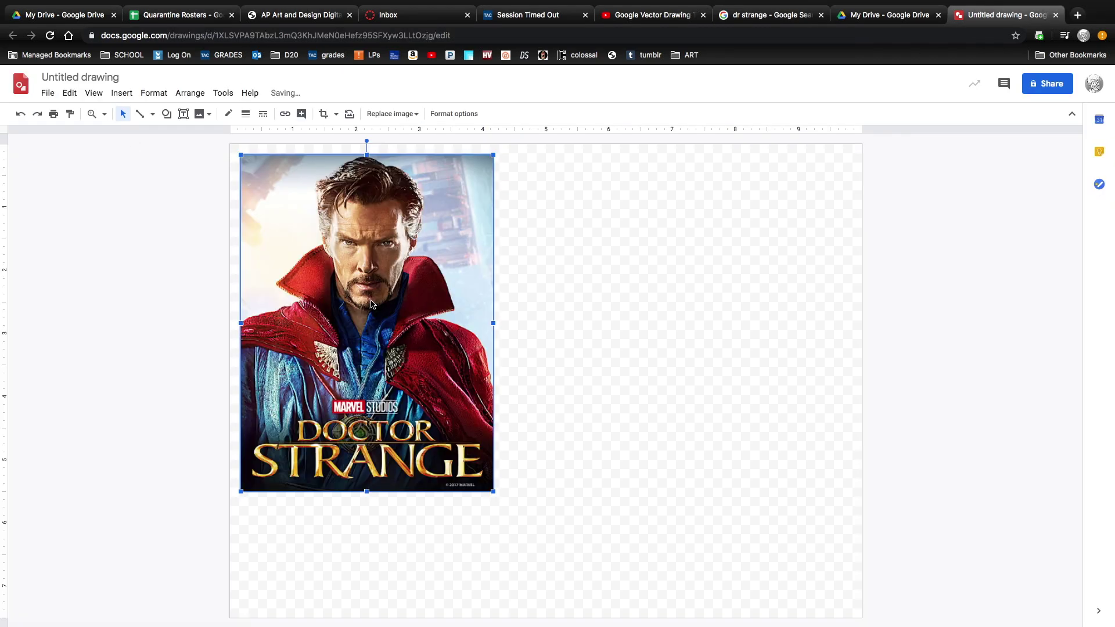
{"action": "key", "text": "BackSpace"}
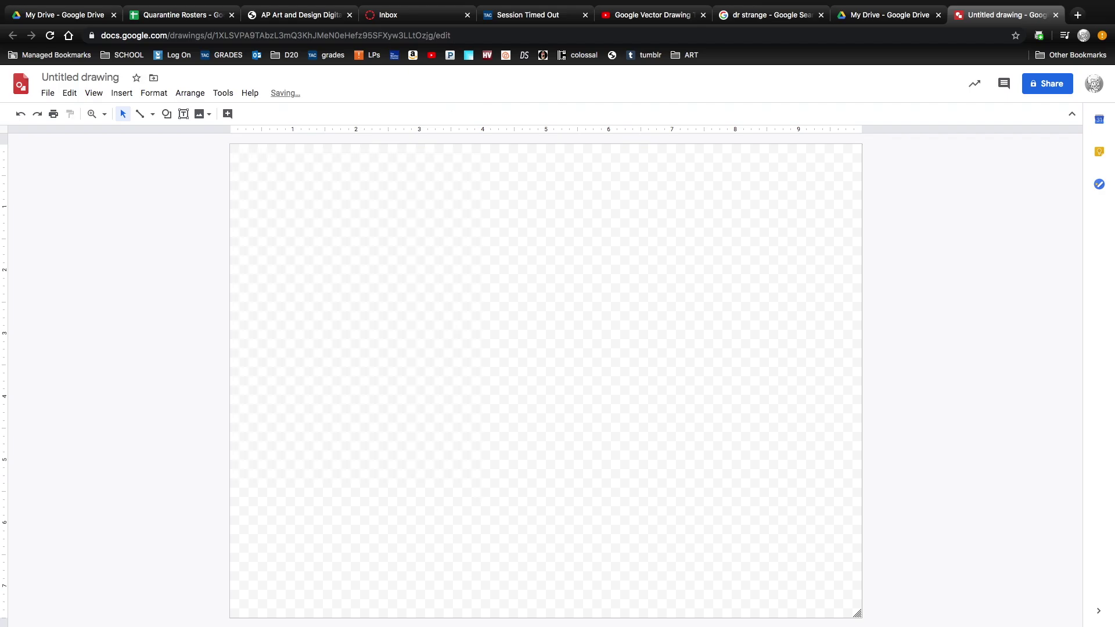
Drop IMG_2039.JPG from Downloads, undo to restore the poster, and enlarge it toward the page bottom.
{"action": "mouse_move", "coordinate": [648, 624]}
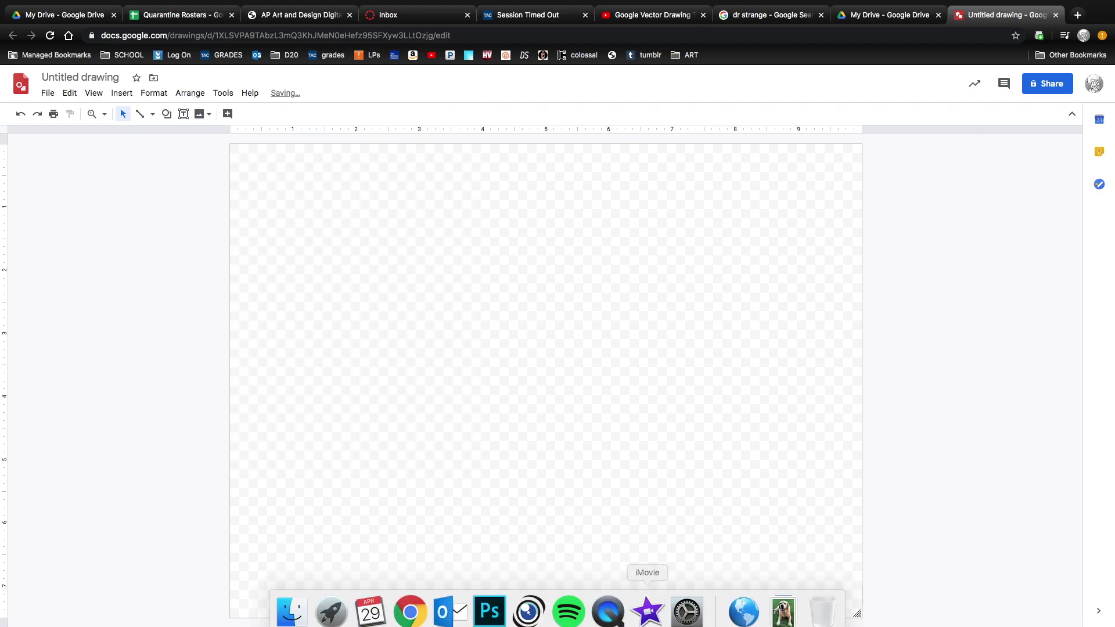
{"action": "left_click", "coordinate": [783, 608]}
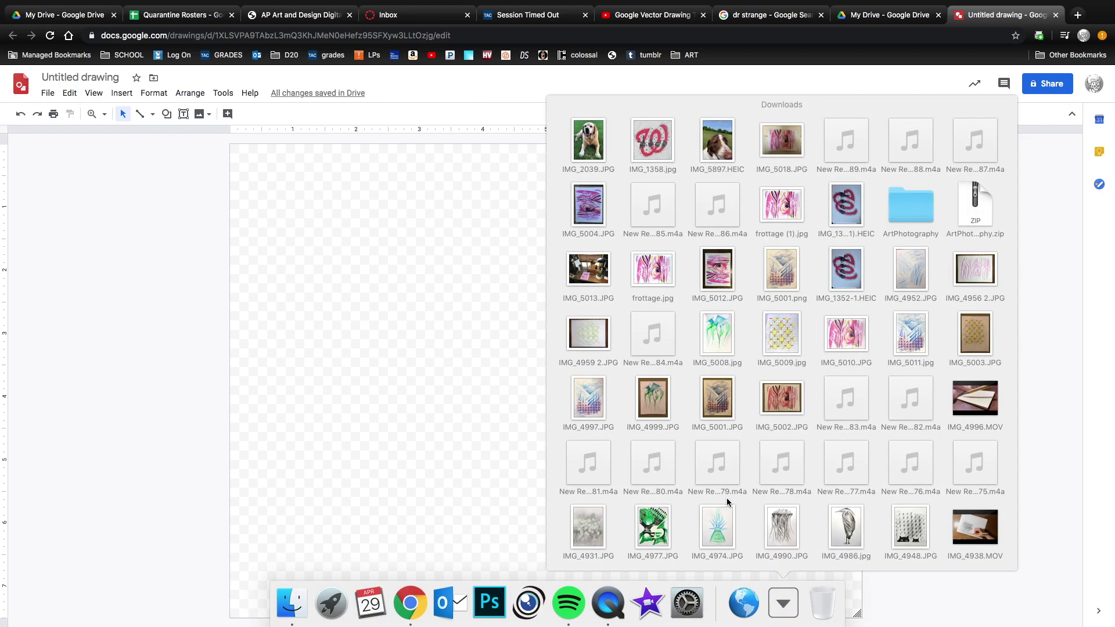
{"action": "left_click_drag", "start_coordinate": [597, 158], "coordinate": [321, 362]}
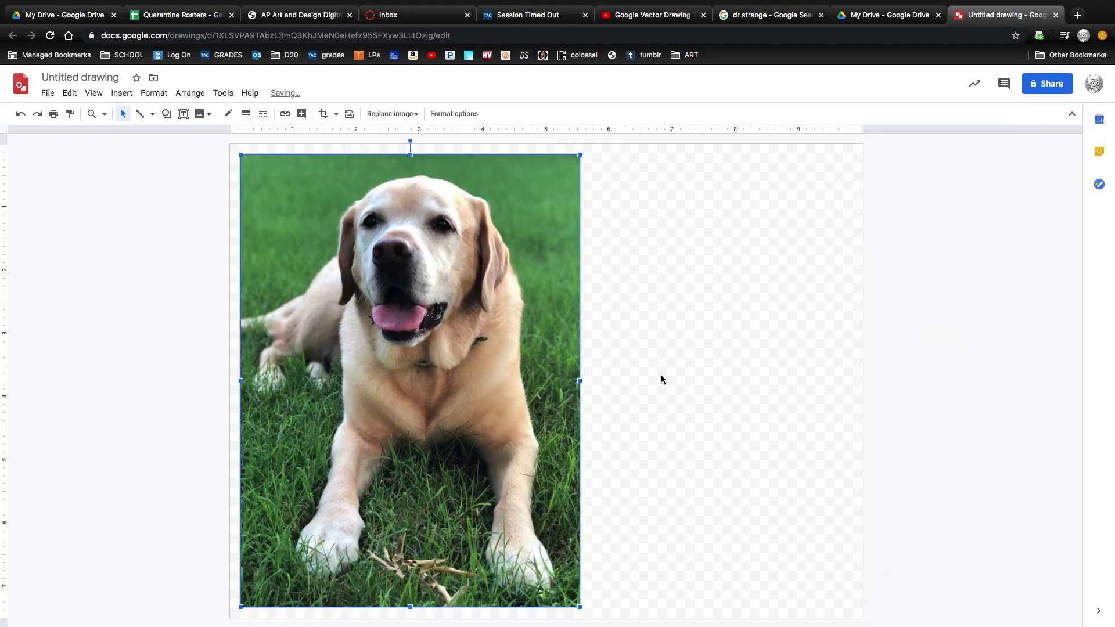
{"action": "key", "text": "super+z"}
{"action": "left_click_drag", "start_coordinate": [494, 493], "coordinate": [577, 528]}
Crop the poster to remove the bottom title text and trim both sides.
{"action": "left_click", "coordinate": [323, 113]}
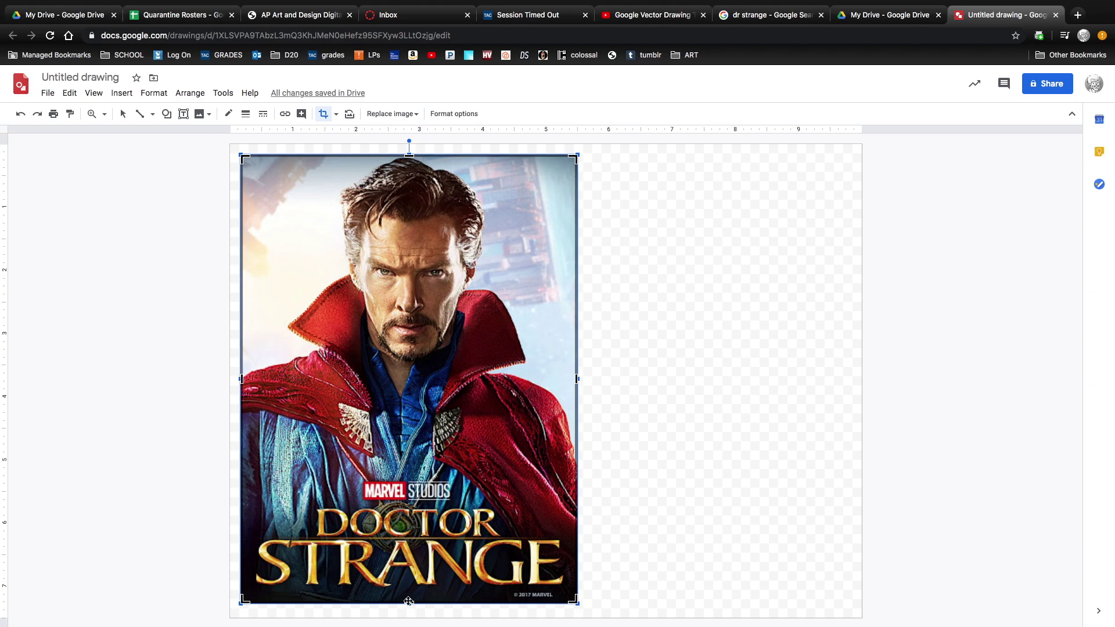
{"action": "left_click_drag", "start_coordinate": [409, 601], "coordinate": [408, 437]}
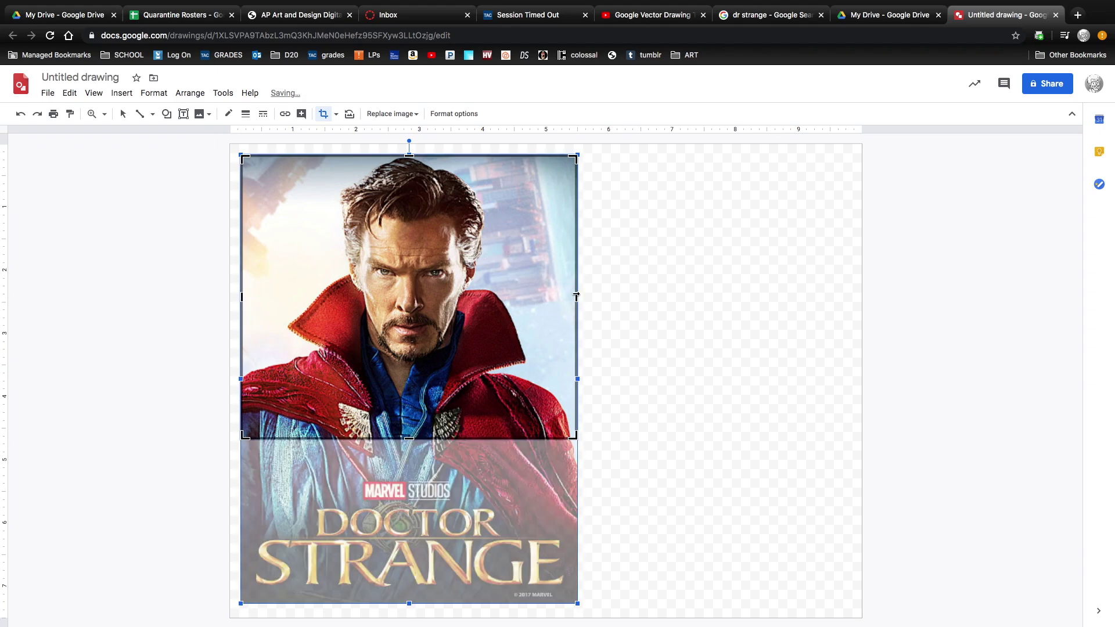
{"action": "left_click_drag", "start_coordinate": [576, 296], "coordinate": [540, 297]}
{"action": "left_click_drag", "start_coordinate": [241, 296], "coordinate": [274, 297]}
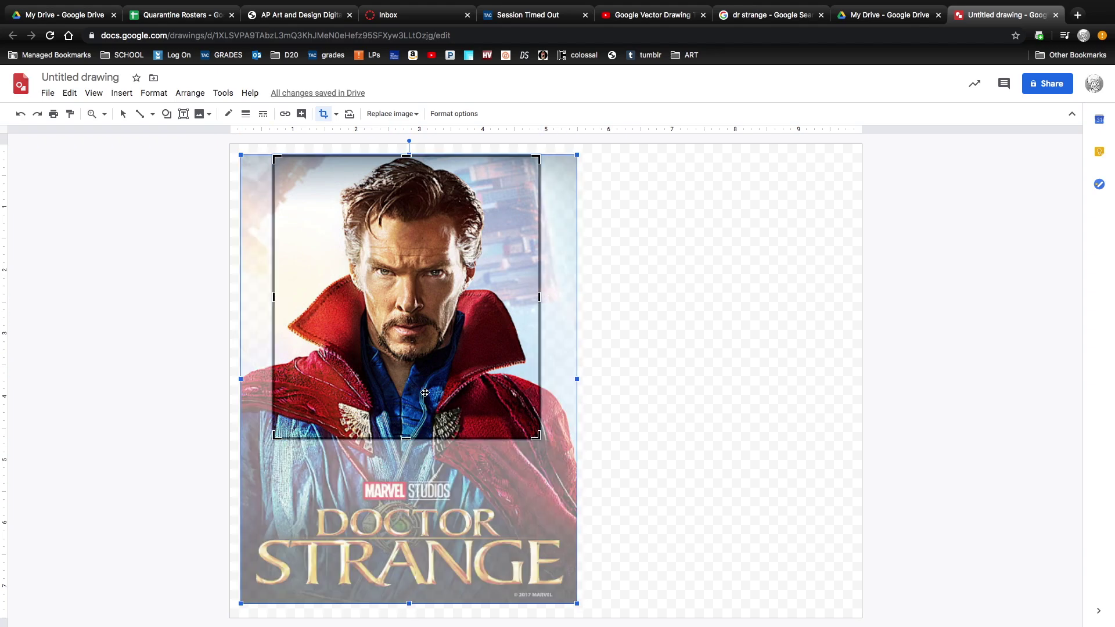
{"action": "key", "text": "Return"}
Shift the cropped image left and enlarge it to fill the page.
{"action": "left_click_drag", "start_coordinate": [424, 402], "coordinate": [383, 404]}
{"action": "left_click_drag", "start_coordinate": [504, 434], "coordinate": [669, 538]}
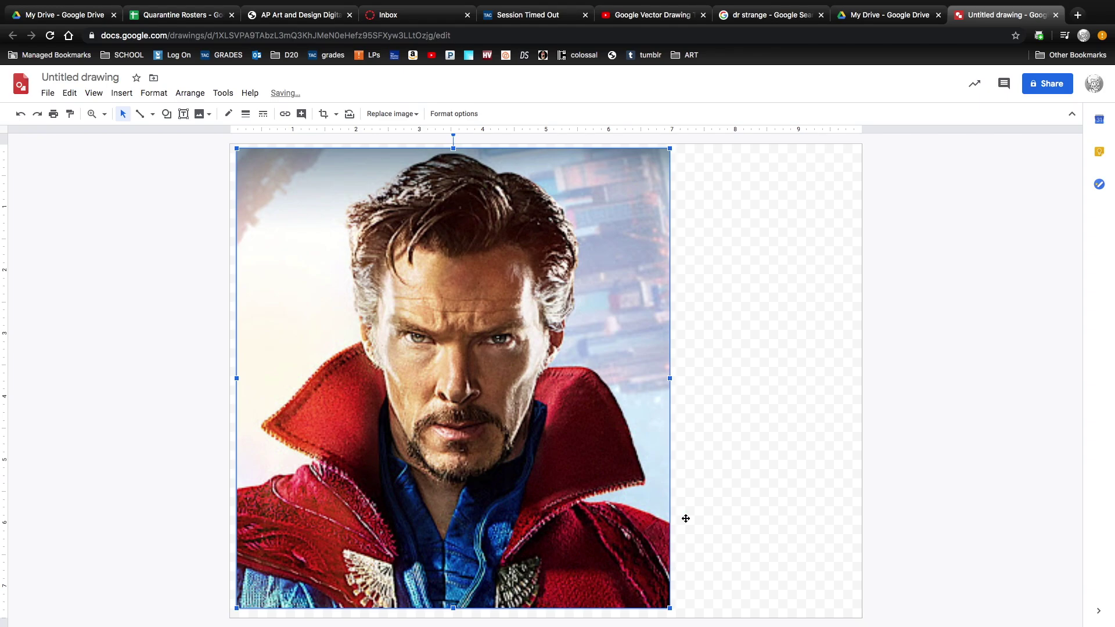
{"action": "left_click", "coordinate": [747, 515]}
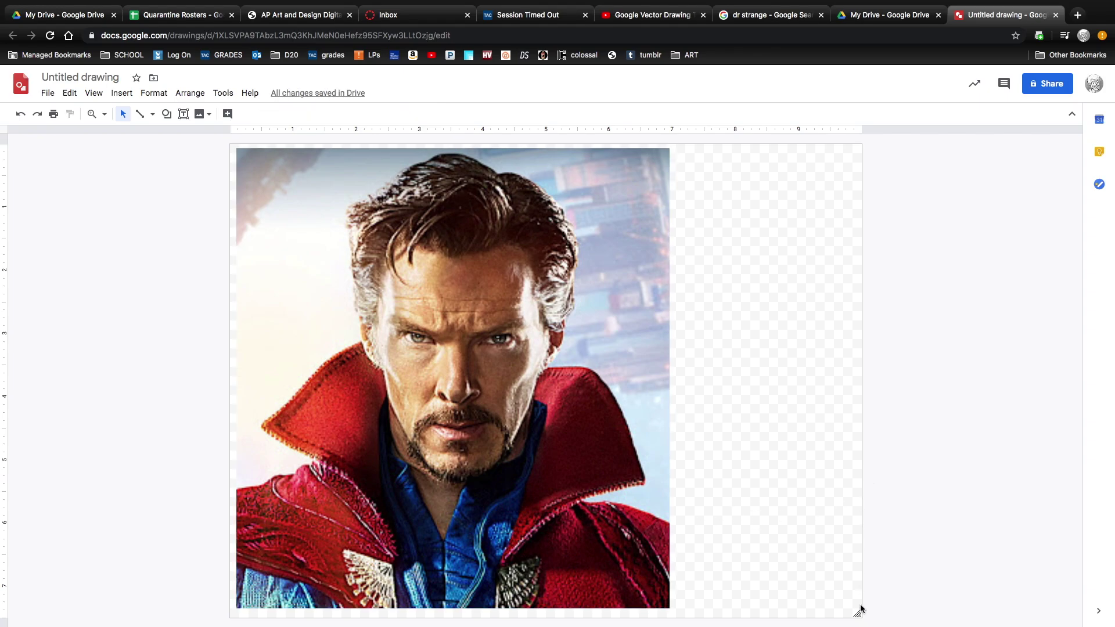
Shrink the canvas to fit the photo and copy the photo.
{"action": "mouse_move", "coordinate": [858, 614]}
{"action": "left_mouse_down"}
{"action": "mouse_move", "coordinate": [811, 604]}
{"action": "mouse_move", "coordinate": [674, 614]}
{"action": "left_mouse_up"}
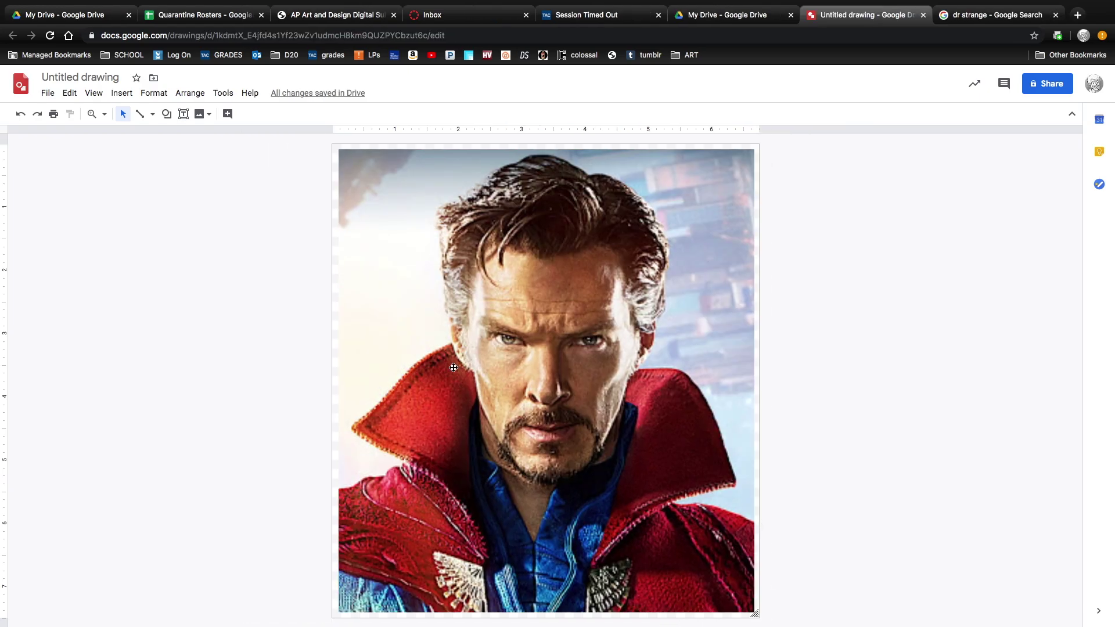
{"action": "right_click", "coordinate": [453, 368]}
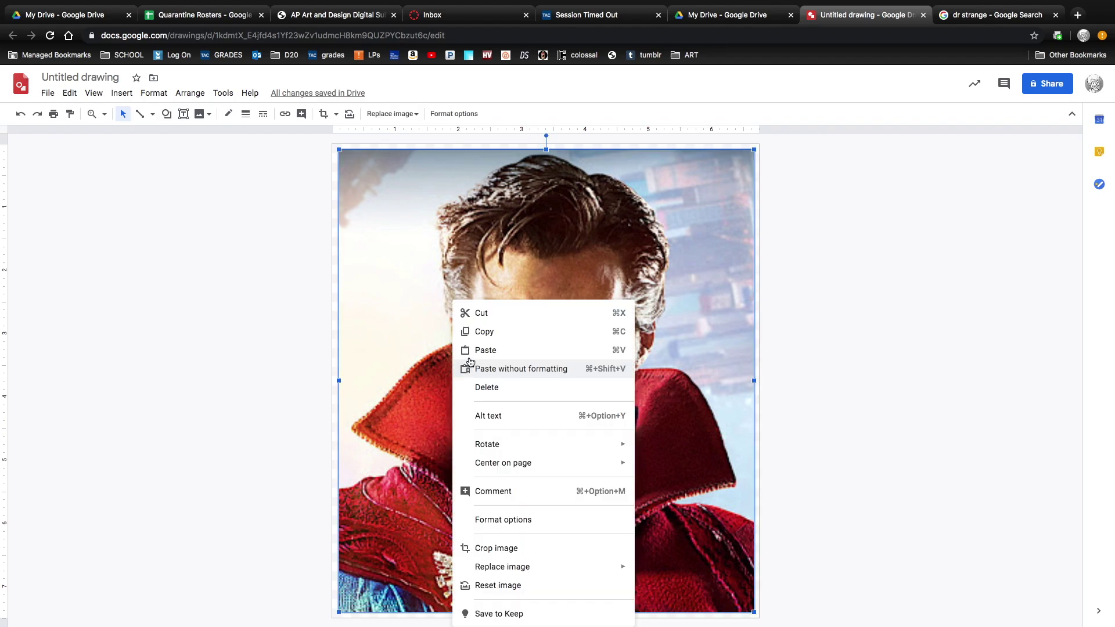
{"action": "left_click", "coordinate": [486, 332]}
{"action": "left_click", "coordinate": [316, 327]}
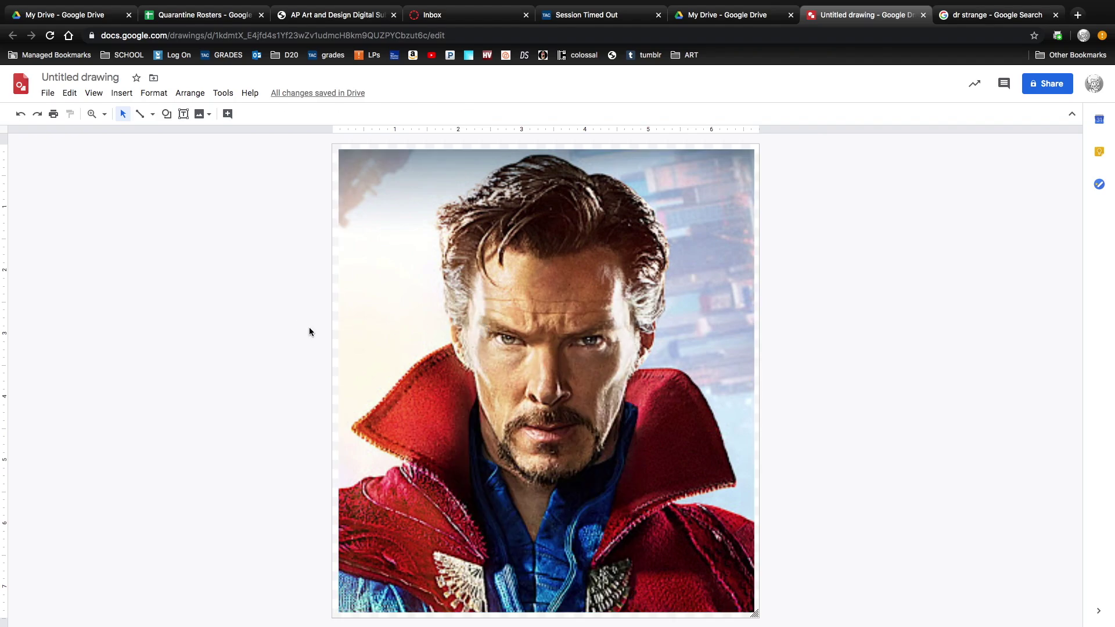
Paste a duplicate of the photo and place it beside the original on the left.
{"action": "right_click", "coordinate": [301, 326]}
{"action": "left_click", "coordinate": [340, 376]}
{"action": "left_click_drag", "start_coordinate": [442, 374], "coordinate": [117, 359]}
{"action": "left_click_drag", "start_coordinate": [249, 348], "coordinate": [190, 359]}
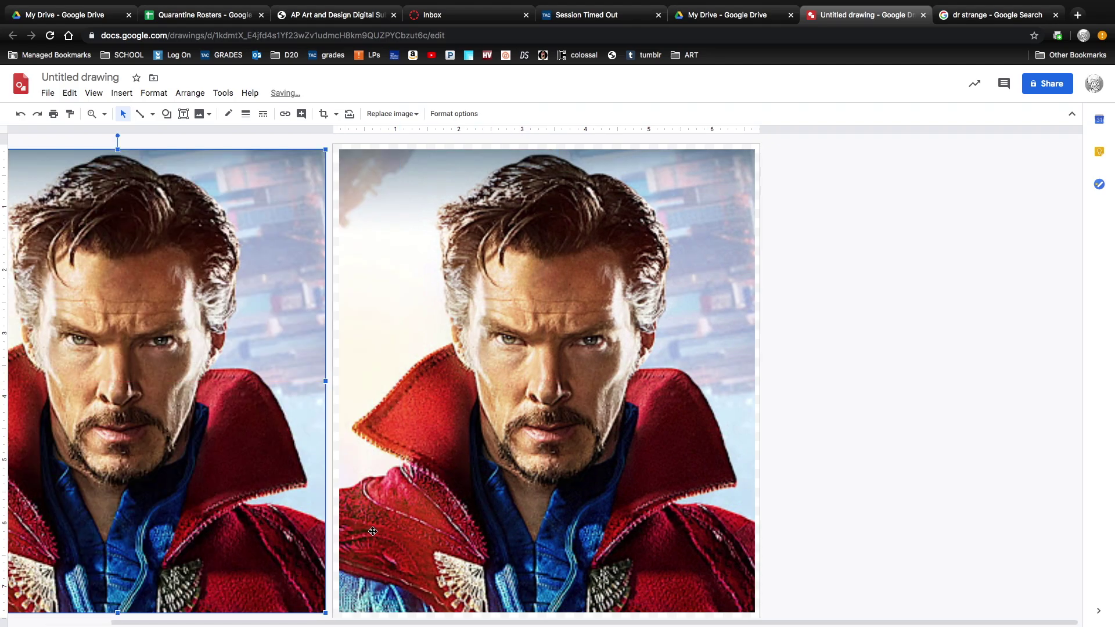
{"action": "left_click_drag", "start_coordinate": [405, 620], "coordinate": [238, 619]}
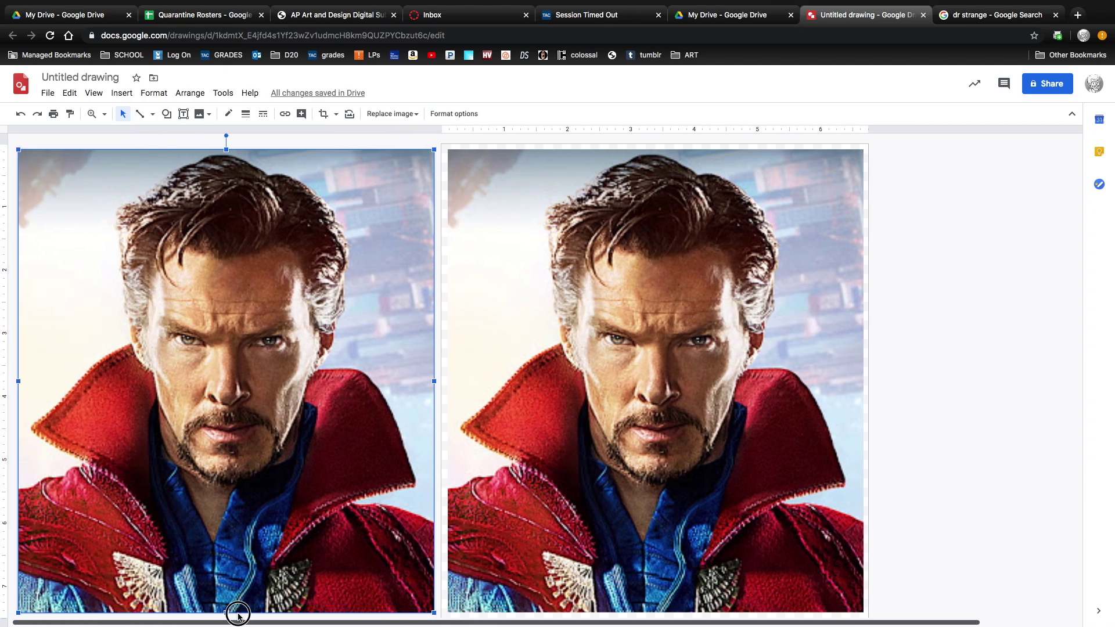
{"action": "left_click", "coordinate": [442, 410]}
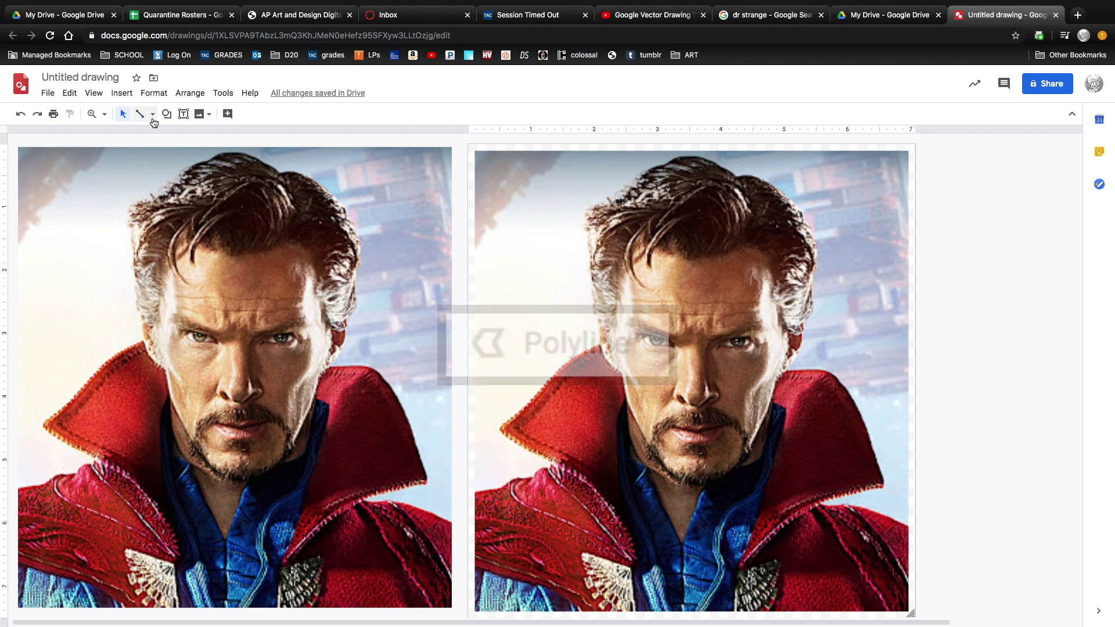
With the Polyline tool, start tracing the collar across the brow, cheek and outer edge.
{"action": "left_click", "coordinate": [152, 113]}
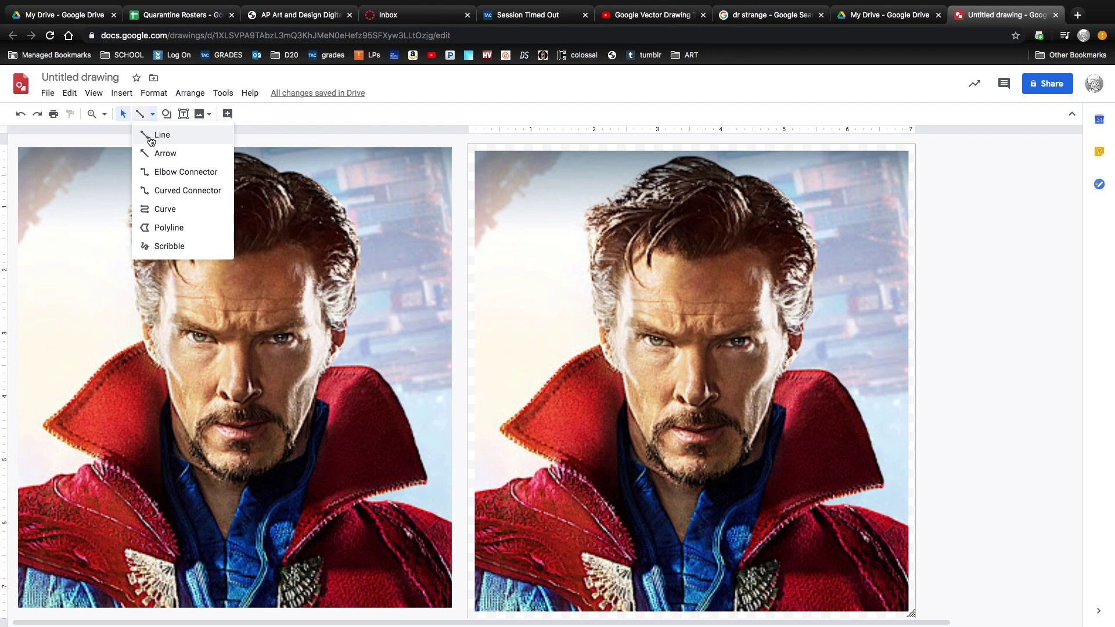
{"action": "left_click", "coordinate": [160, 228]}
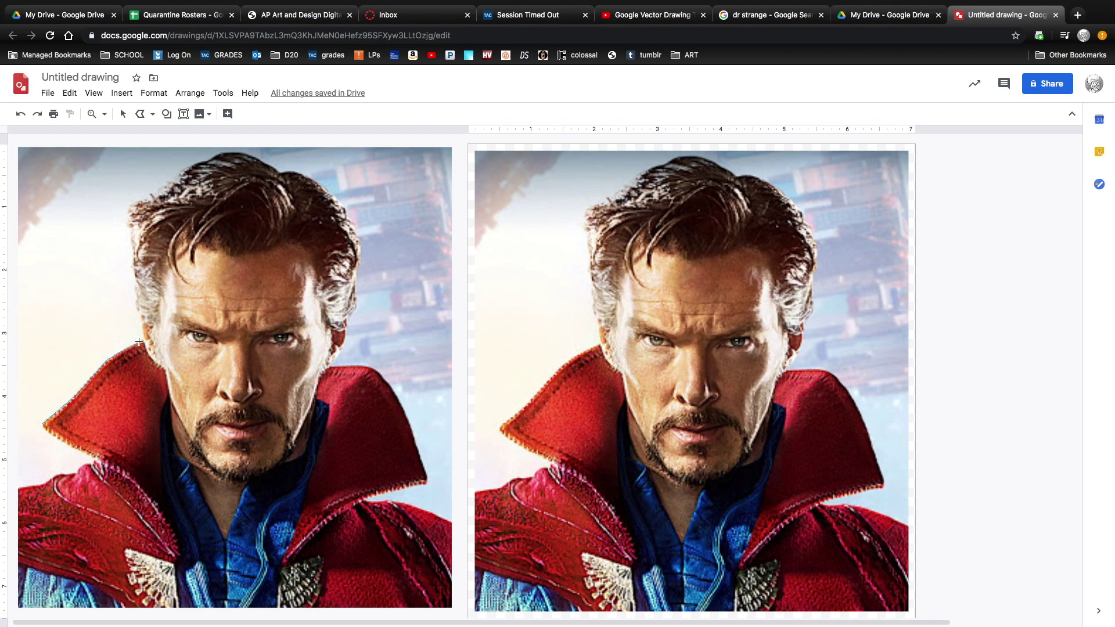
{"action": "left_click", "coordinate": [235, 339]}
{"action": "left_click", "coordinate": [281, 359]}
{"action": "left_click", "coordinate": [325, 367]}
{"action": "left_click", "coordinate": [428, 484]}
Finish the collar outline along its bottom and inner edge and close the shape.
{"action": "left_click", "coordinate": [357, 500]}
{"action": "left_click", "coordinate": [283, 563]}
{"action": "left_click", "coordinate": [315, 397]}
{"action": "left_click", "coordinate": [170, 387]}
{"action": "left_click", "coordinate": [159, 415]}
{"action": "left_click", "coordinate": [177, 558]}
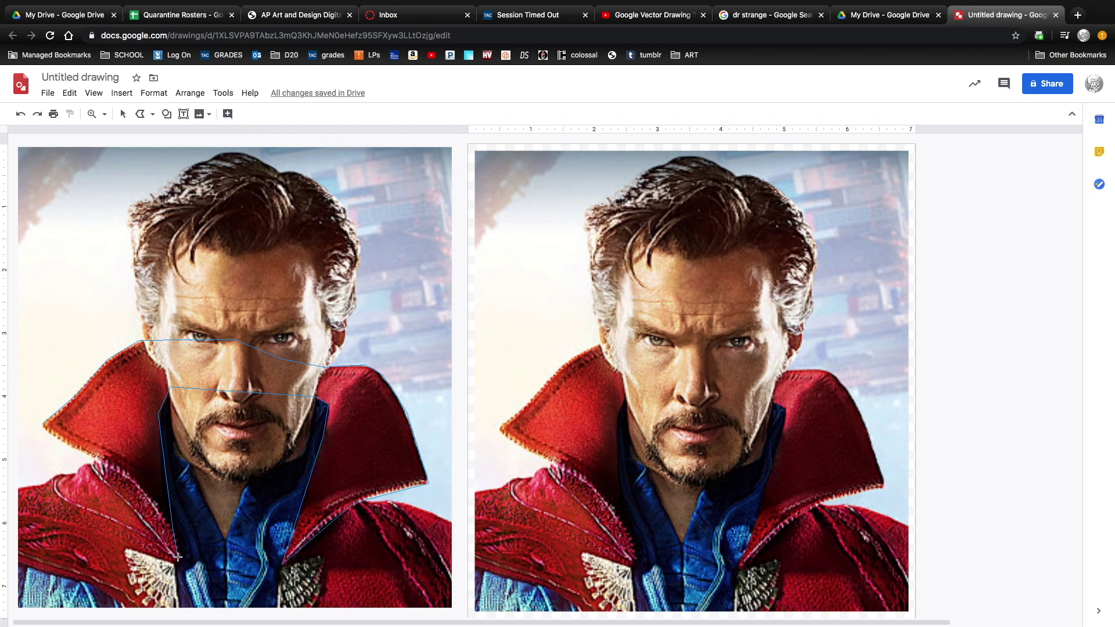
{"action": "left_click", "coordinate": [42, 425]}
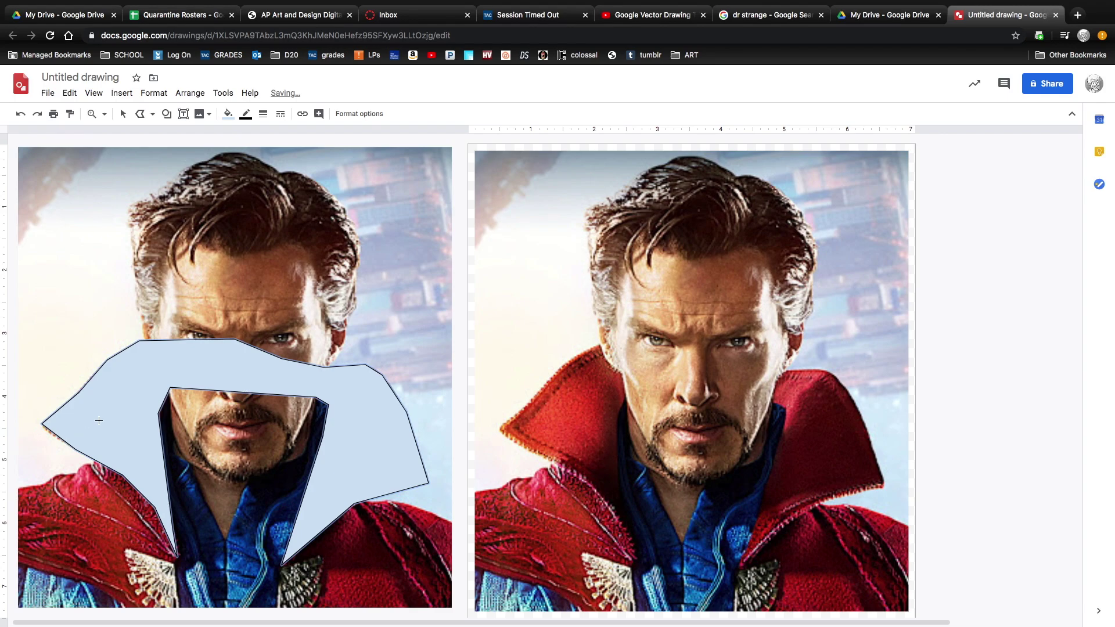
Fill the collar shape with the custom red #d32121.
{"action": "left_click", "coordinate": [227, 114]}
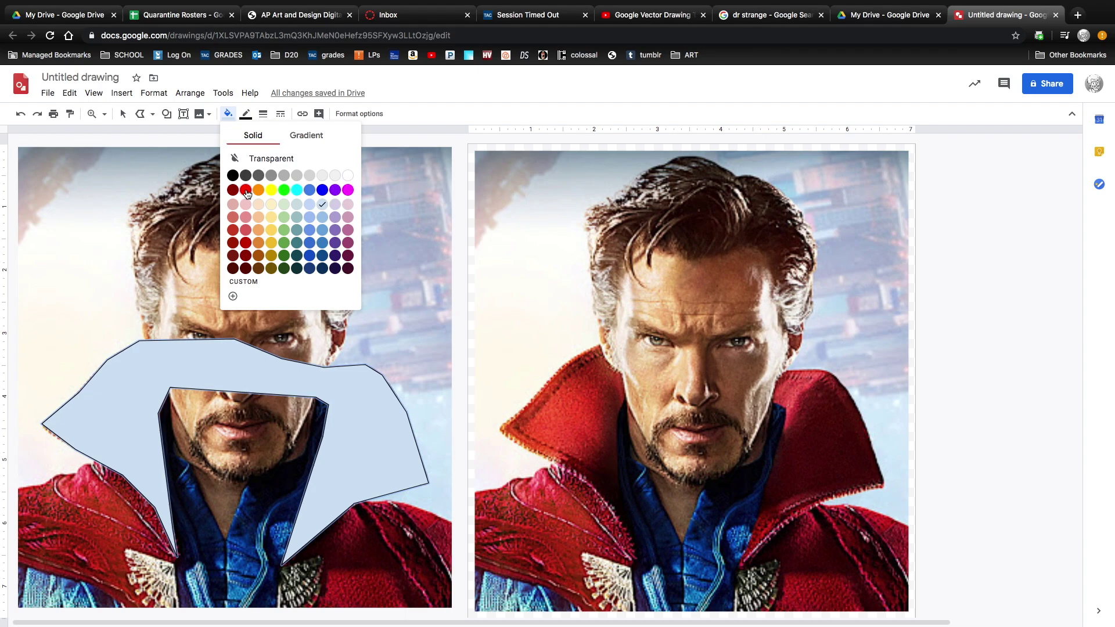
{"action": "left_click", "coordinate": [245, 190]}
{"action": "left_click", "coordinate": [228, 115]}
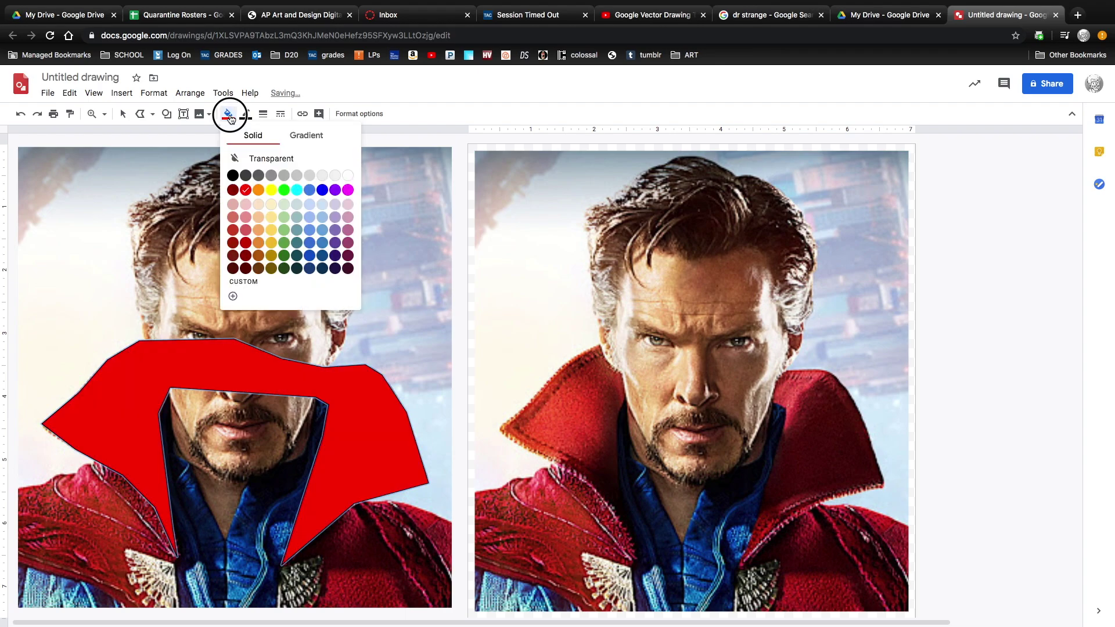
{"action": "left_click", "coordinate": [234, 295]}
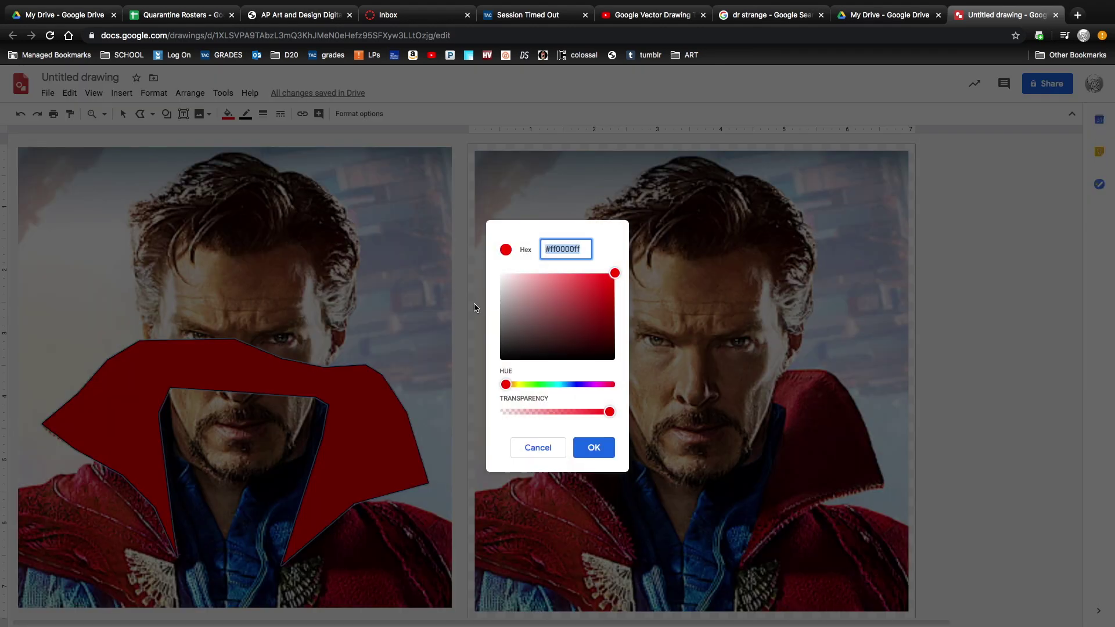
{"action": "left_click", "coordinate": [597, 288]}
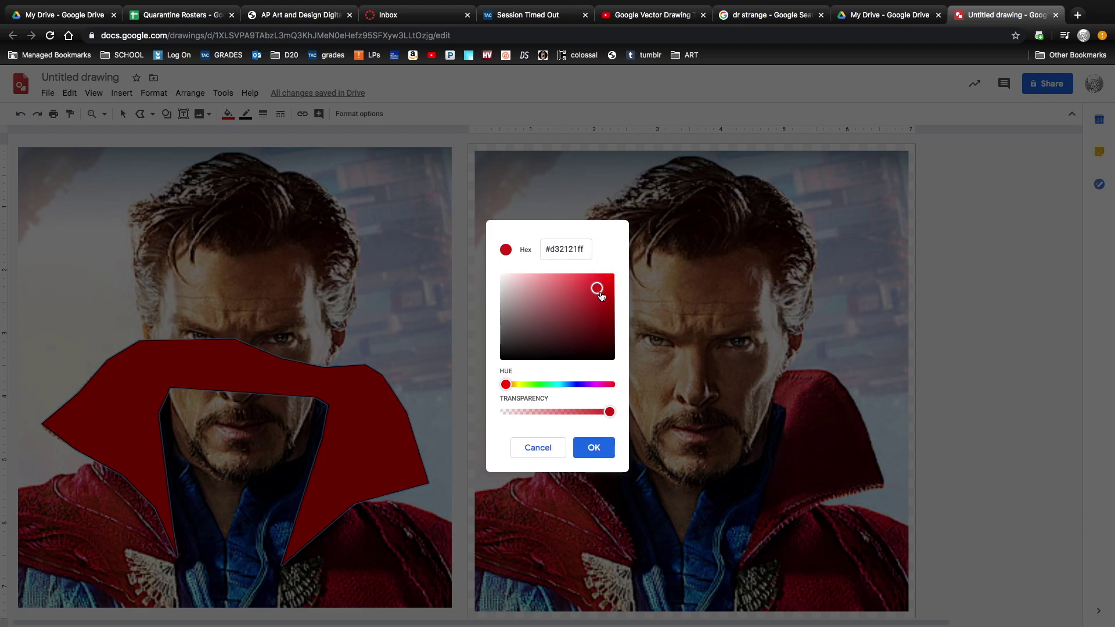
{"action": "left_click", "coordinate": [592, 448]}
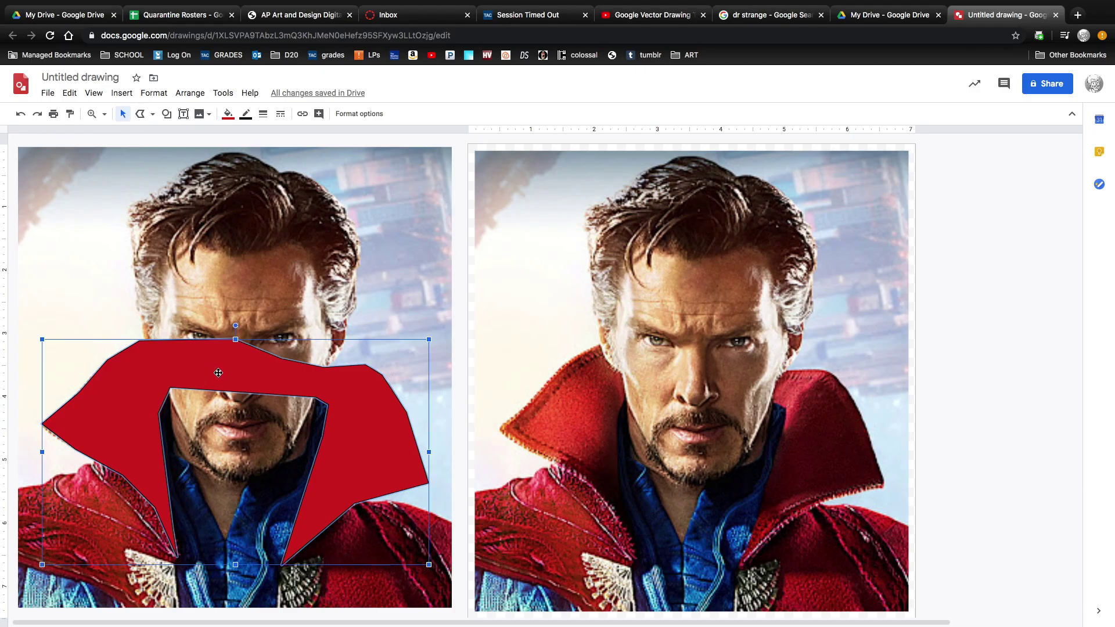
Move the red collar onto the right photo's collar and deselect it.
{"action": "left_click_drag", "start_coordinate": [218, 373], "coordinate": [677, 375]}
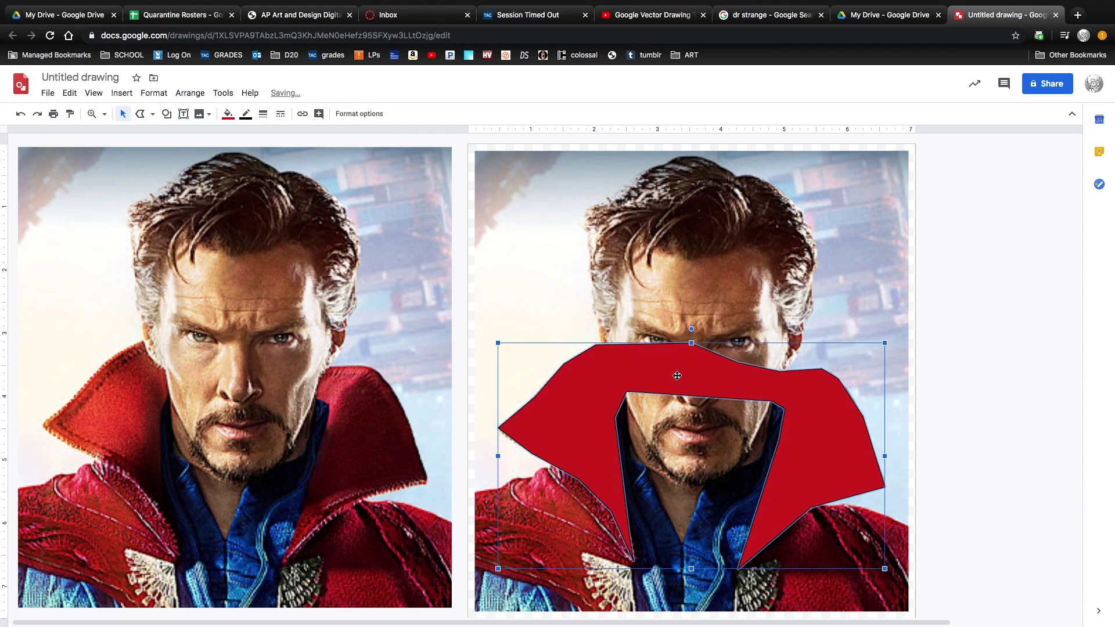
{"action": "left_click", "coordinate": [899, 357]}
{"action": "left_click", "coordinate": [929, 366]}
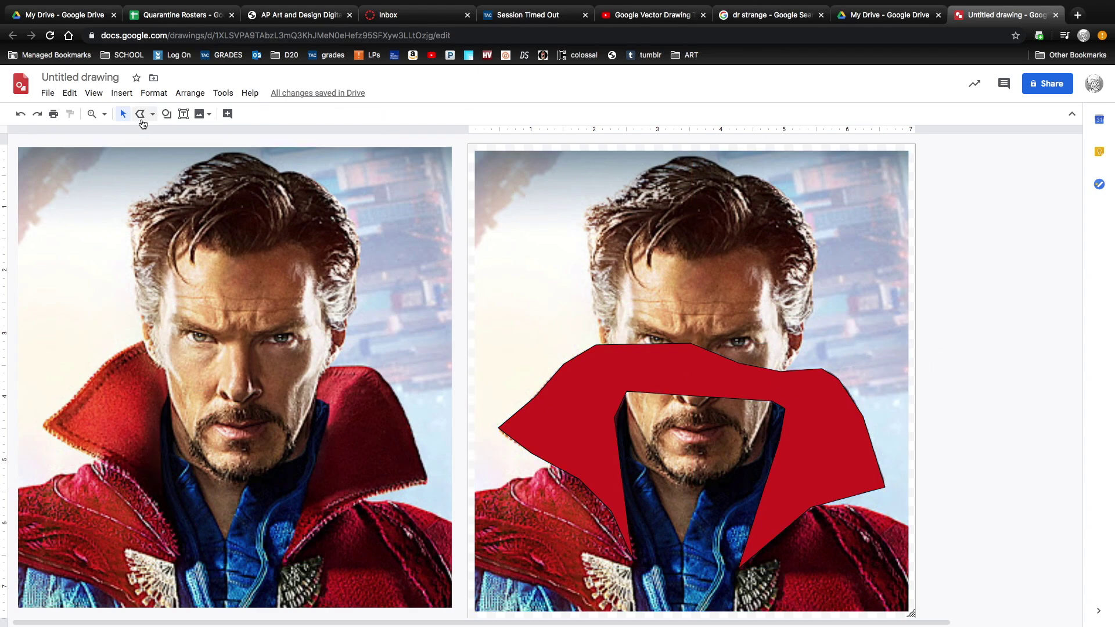
Trace the coat's lower-left edge as a polyline shape and move it onto the right photo.
{"action": "left_click", "coordinate": [141, 114]}
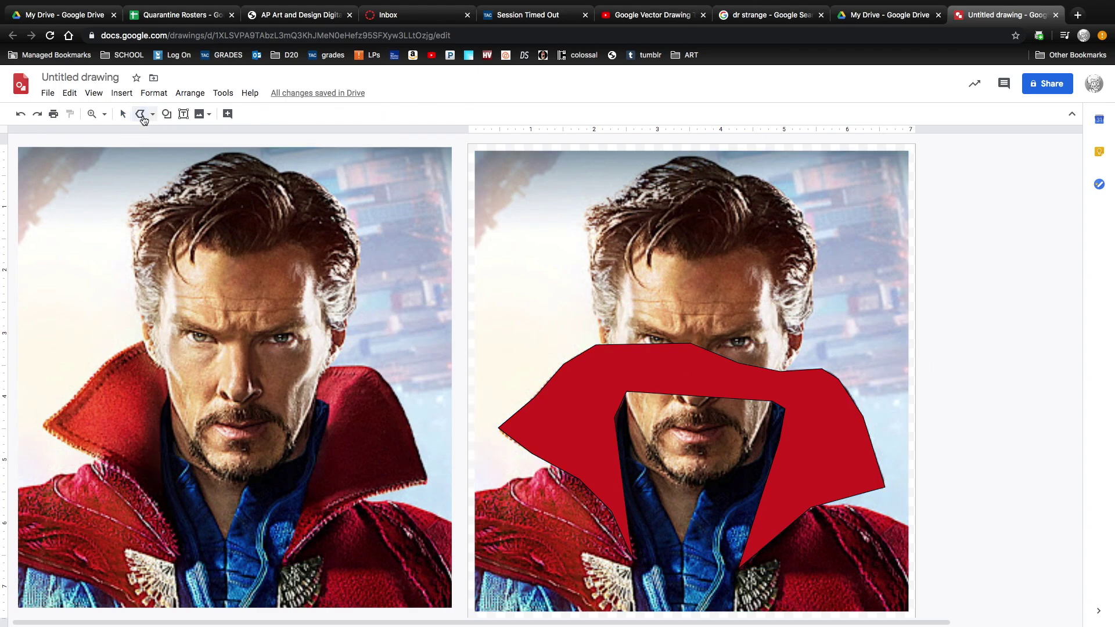
{"action": "left_click", "coordinate": [18, 487]}
{"action": "left_click", "coordinate": [17, 563]}
{"action": "left_click", "coordinate": [122, 607]}
{"action": "left_click", "coordinate": [177, 606]}
{"action": "left_click", "coordinate": [176, 537]}
{"action": "left_click", "coordinate": [136, 472]}
{"action": "left_click", "coordinate": [94, 464]}
{"action": "left_click", "coordinate": [76, 474]}
{"action": "left_click", "coordinate": [46, 485]}
{"action": "left_click", "coordinate": [18, 487]}
{"action": "left_click_drag", "start_coordinate": [87, 551], "coordinate": [544, 557]}
Fill the coat shape dark red, send it behind the collar, and shift it to the lower left.
{"action": "left_click", "coordinate": [228, 114]}
{"action": "left_click", "coordinate": [247, 257]}
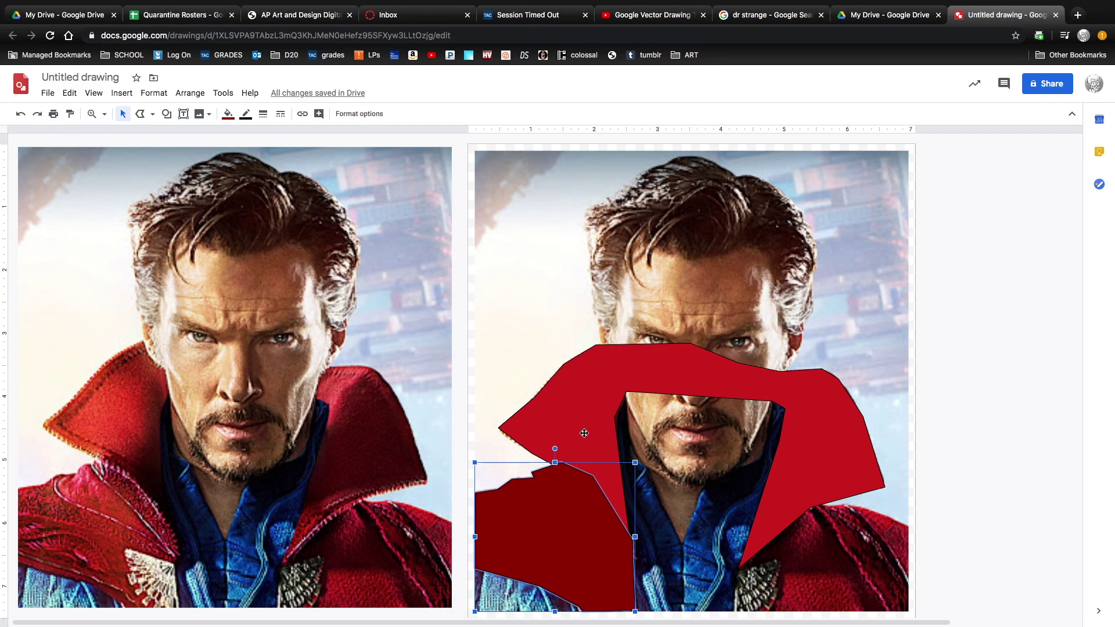
{"action": "right_click", "coordinate": [559, 526]}
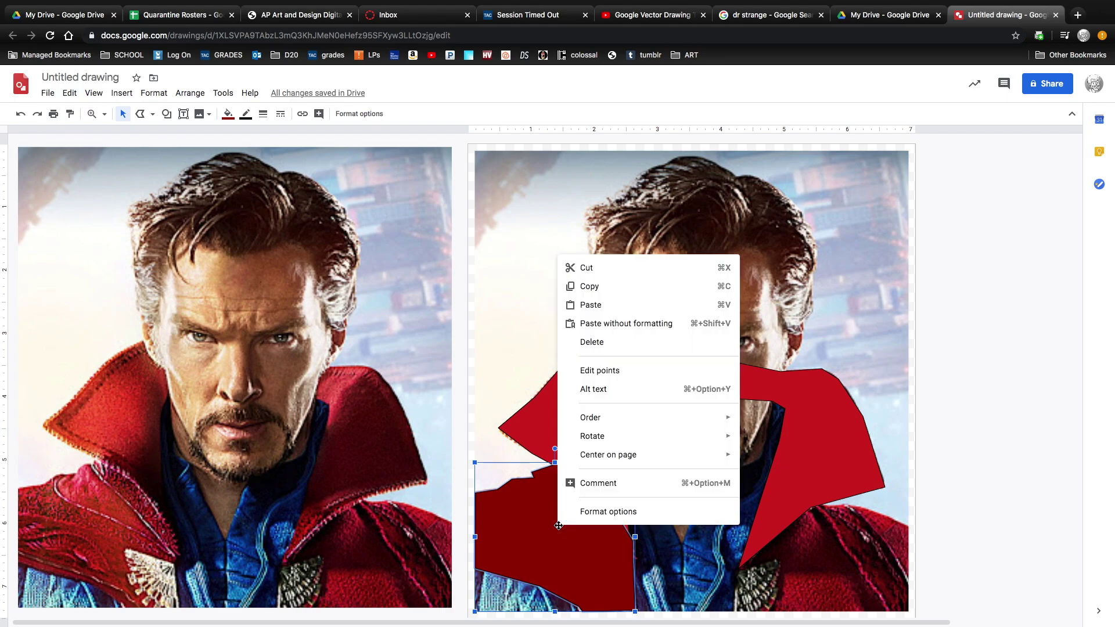
{"action": "mouse_move", "coordinate": [605, 419]}
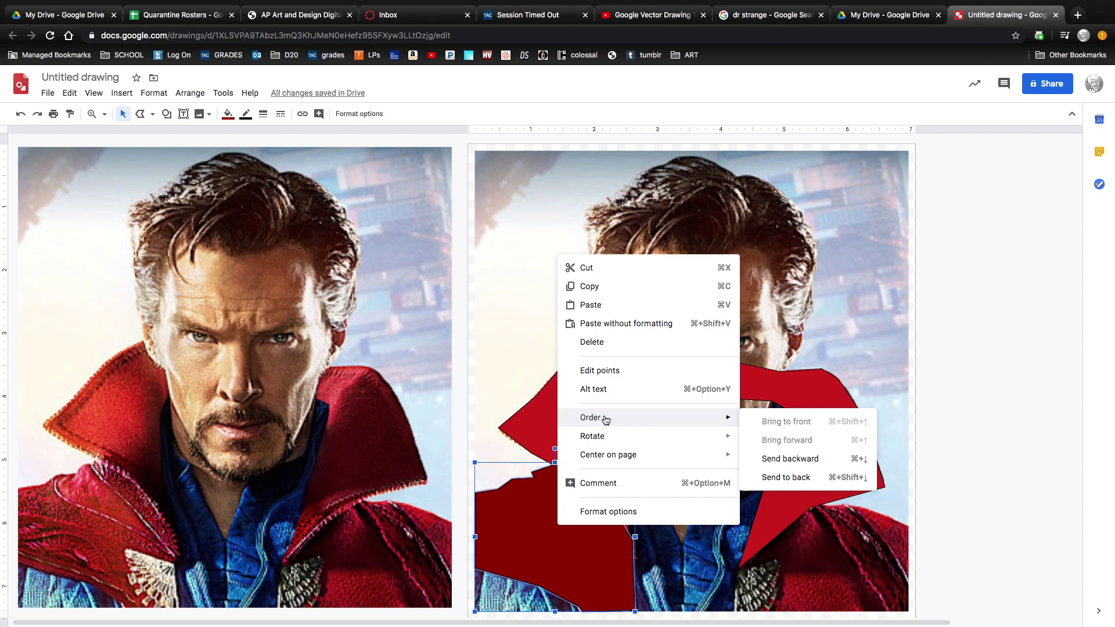
{"action": "left_click", "coordinate": [789, 459]}
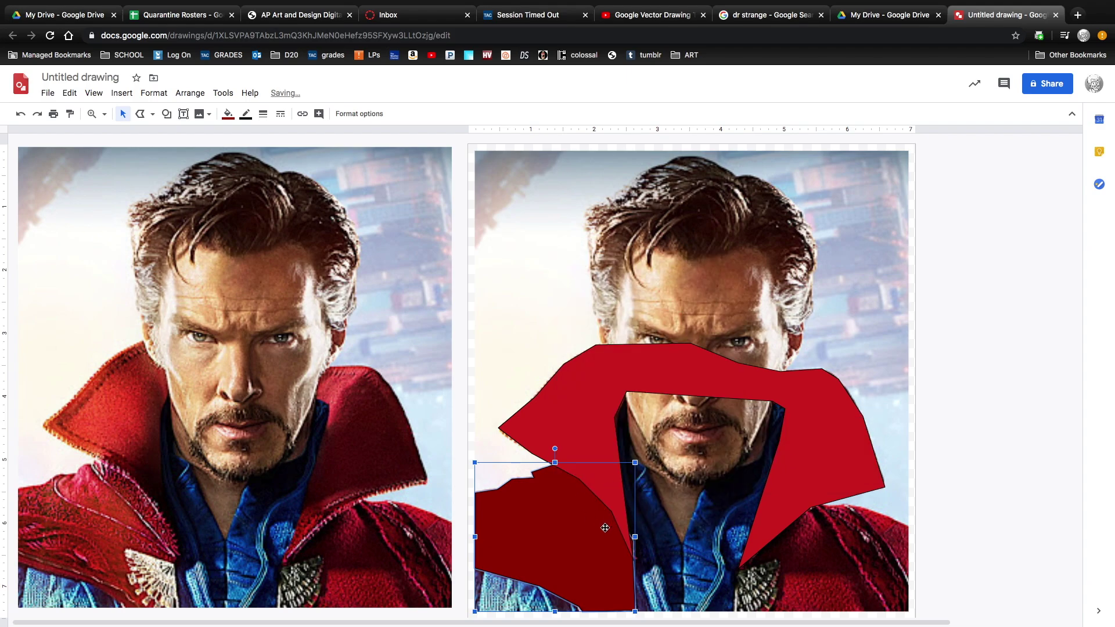
{"action": "left_click_drag", "start_coordinate": [584, 532], "coordinate": [568, 577]}
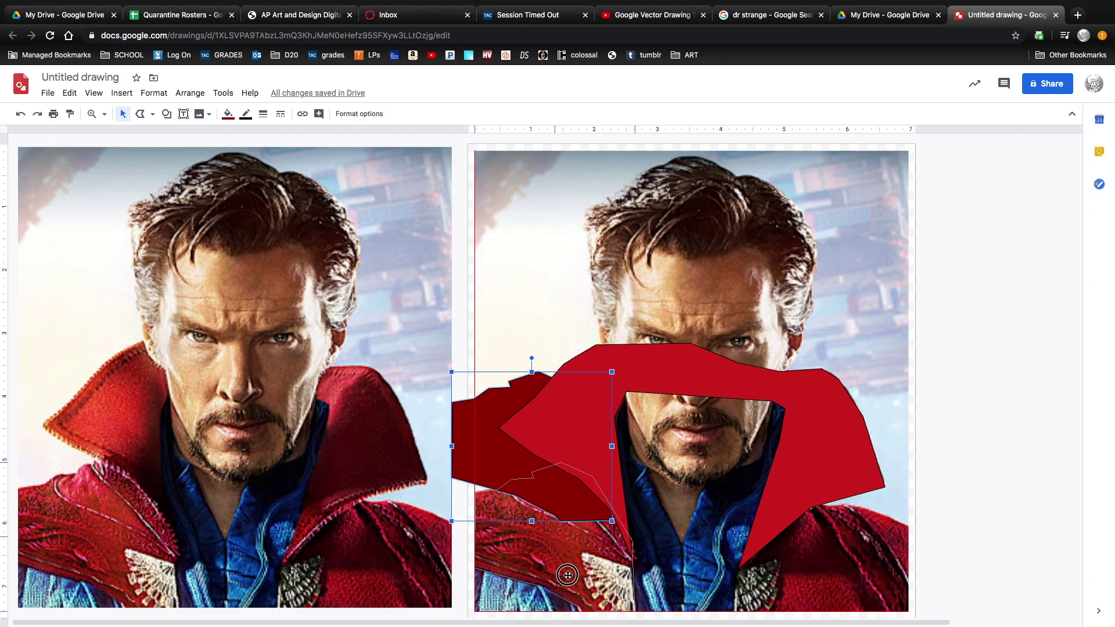
Settle the dark red cape piece, then trace the coat's right side and send it behind the collar.
{"action": "left_click_drag", "start_coordinate": [568, 575], "coordinate": [569, 576]}
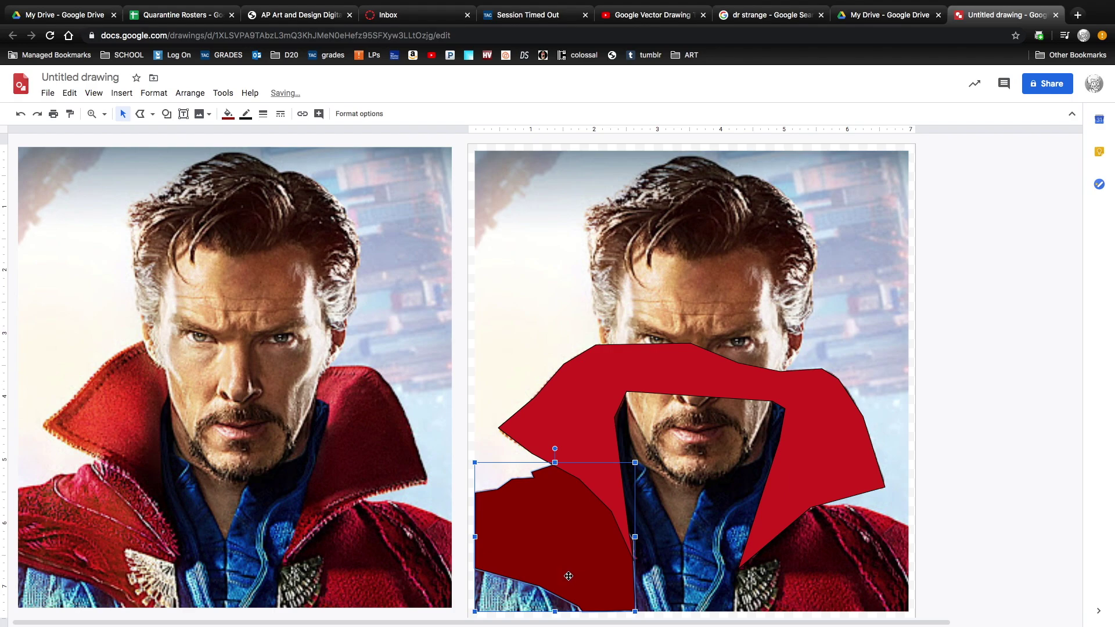
{"action": "left_click", "coordinate": [499, 353]}
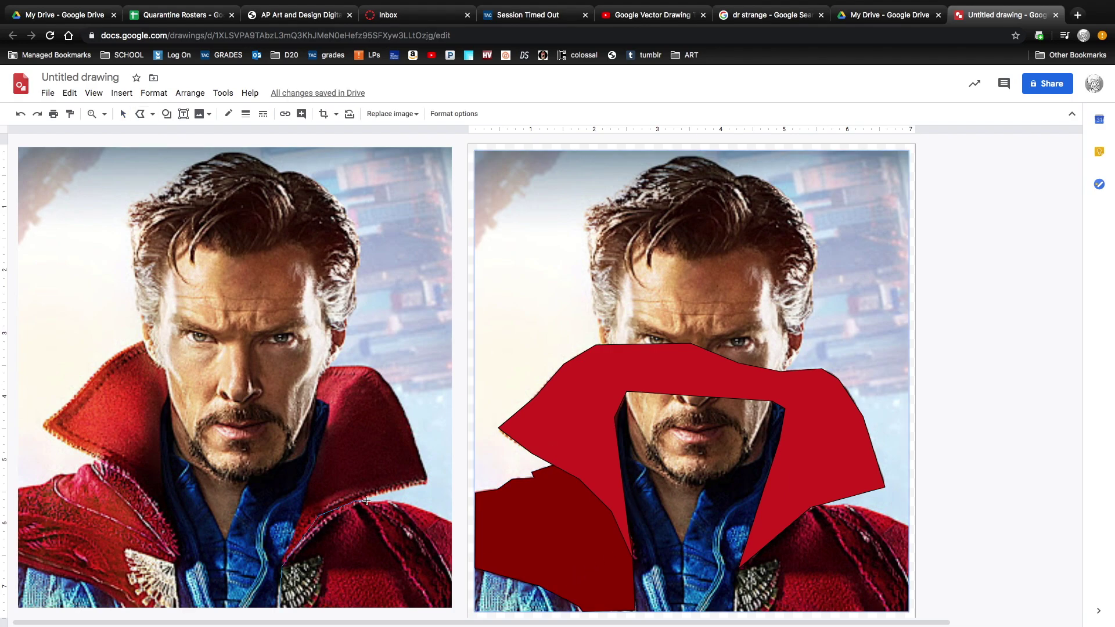
{"action": "left_click", "coordinate": [453, 609]}
{"action": "left_click", "coordinate": [279, 607]}
{"action": "left_click_drag", "start_coordinate": [373, 547], "coordinate": [829, 547]}
{"action": "right_click", "coordinate": [829, 547]}
{"action": "mouse_move", "coordinate": [859, 444]}
{"action": "left_click", "coordinate": [746, 485]}
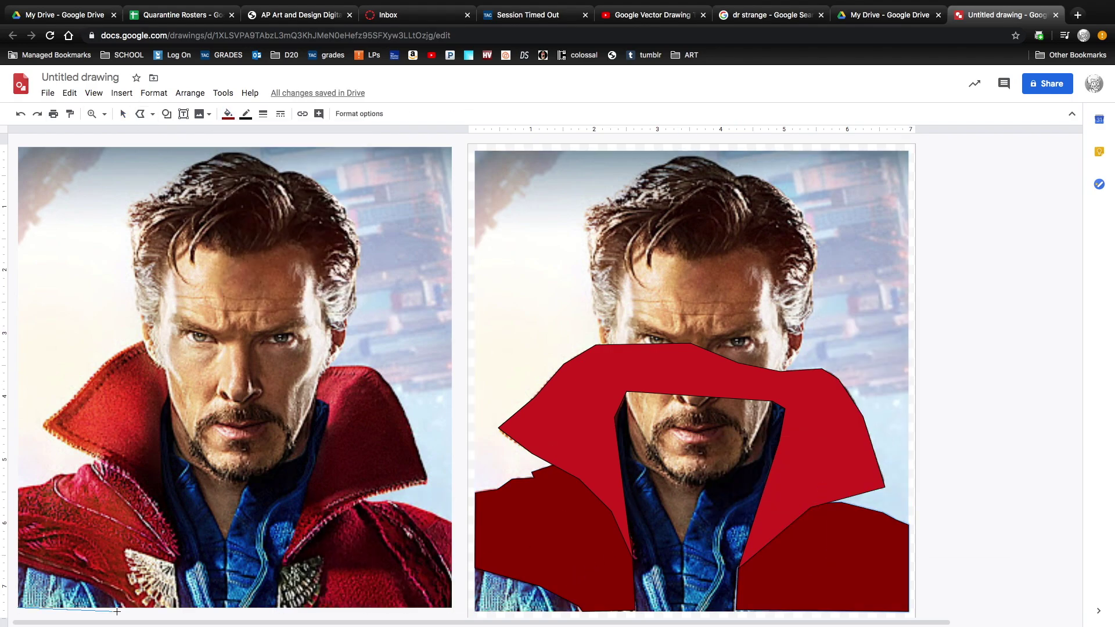
Trace the tunic shape, place it on the right photo and send it behind the collar.
{"action": "left_click", "coordinate": [171, 391]}
{"action": "left_click_drag", "start_coordinate": [233, 522], "coordinate": [690, 522]}
{"action": "left_click", "coordinate": [228, 114]}
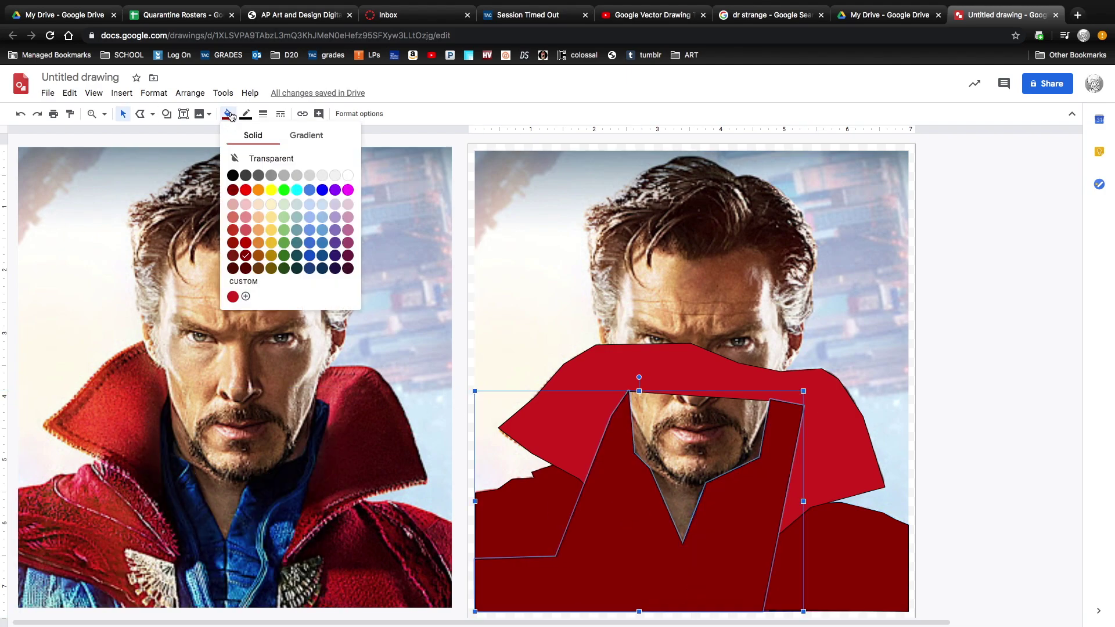
{"action": "left_click", "coordinate": [313, 250]}
{"action": "right_click", "coordinate": [630, 498]}
{"action": "mouse_move", "coordinate": [749, 393]}
{"action": "left_click", "coordinate": [859, 436]}
Send the cape piece back two layers with Order > Send backward.
{"action": "right_click", "coordinate": [660, 551]}
{"action": "mouse_move", "coordinate": [697, 441]}
{"action": "left_click", "coordinate": [900, 480]}
{"action": "right_click", "coordinate": [734, 518]}
{"action": "mouse_move", "coordinate": [759, 406]}
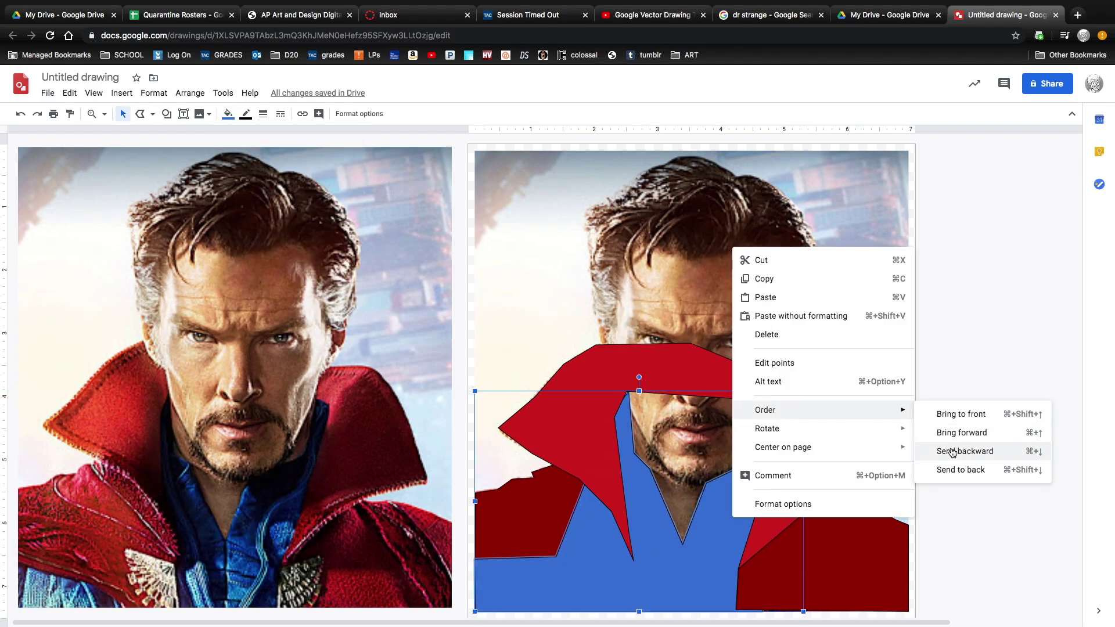
{"action": "left_click", "coordinate": [964, 450]}
Straighten the red collar's inner edge by pulling its bottom vertex up.
{"action": "right_click", "coordinate": [849, 446]}
{"action": "left_click", "coordinate": [707, 559]}
{"action": "right_click", "coordinate": [699, 545]}
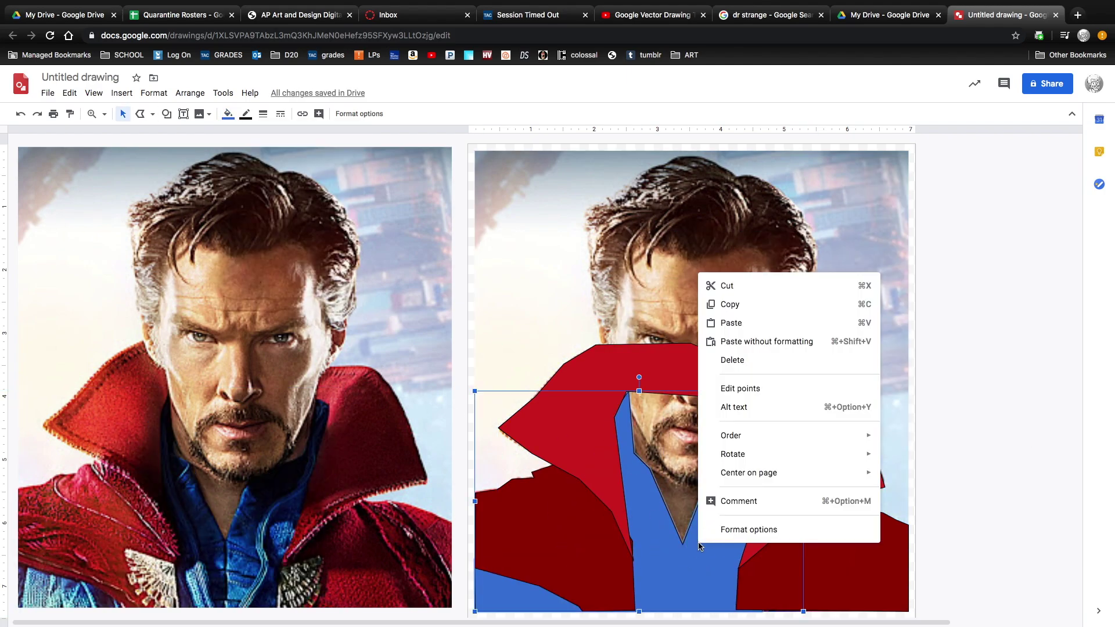
{"action": "left_click", "coordinate": [749, 393]}
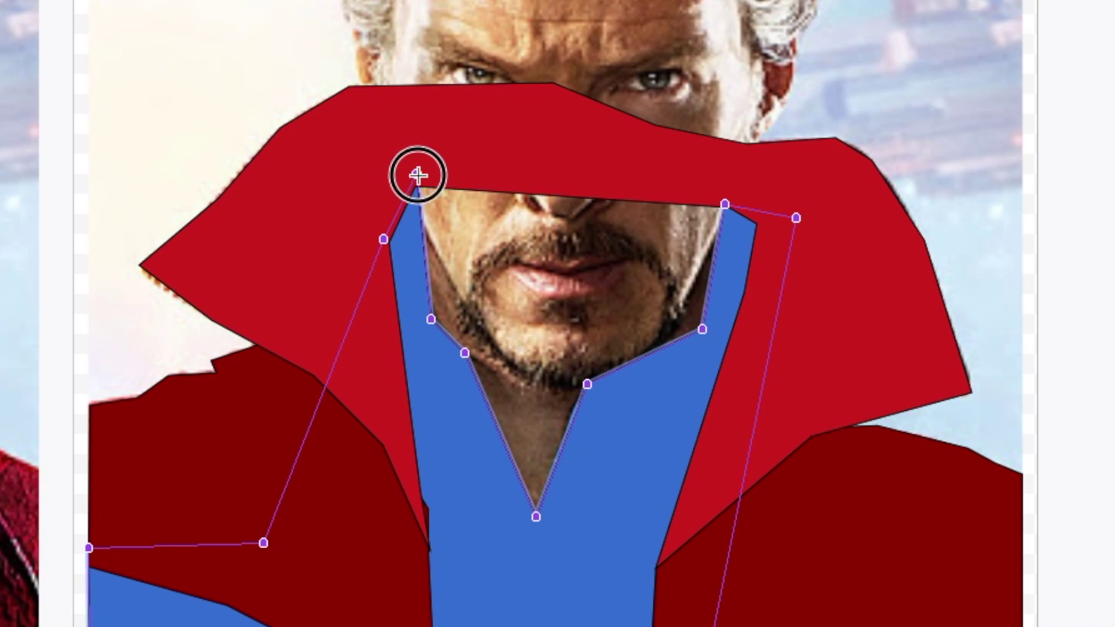
{"action": "double_click", "coordinate": [578, 433]}
{"action": "left_click_drag", "start_coordinate": [430, 549], "coordinate": [428, 543]}
{"action": "left_click", "coordinate": [933, 36]}
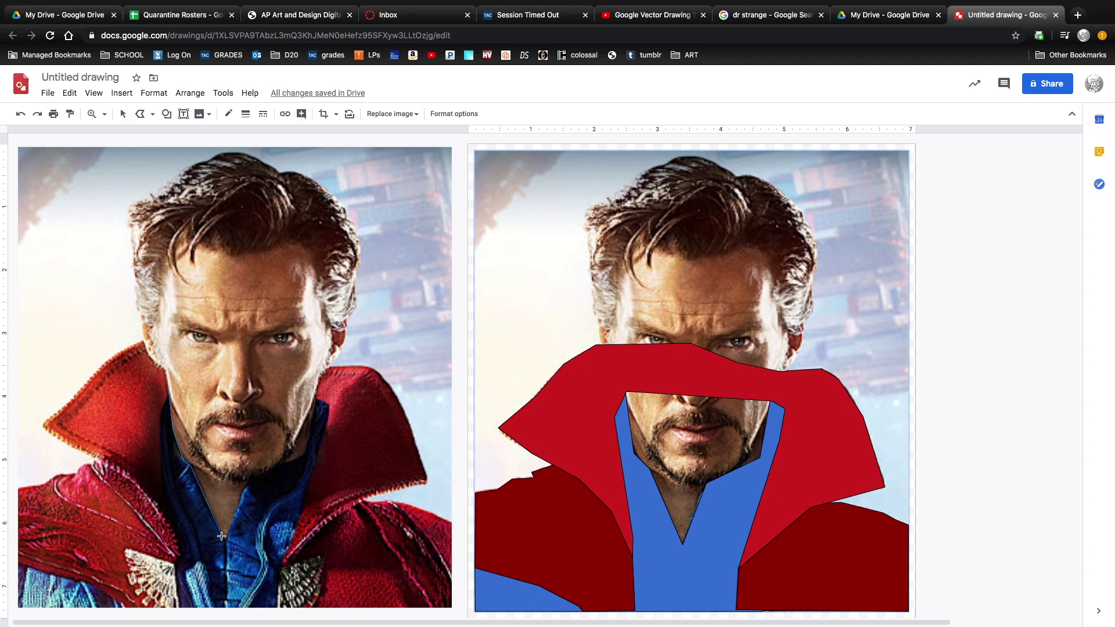
Discard a partial collar trace and trace a closed dark shirt-lining outline on the left photo.
{"action": "left_click", "coordinate": [177, 547]}
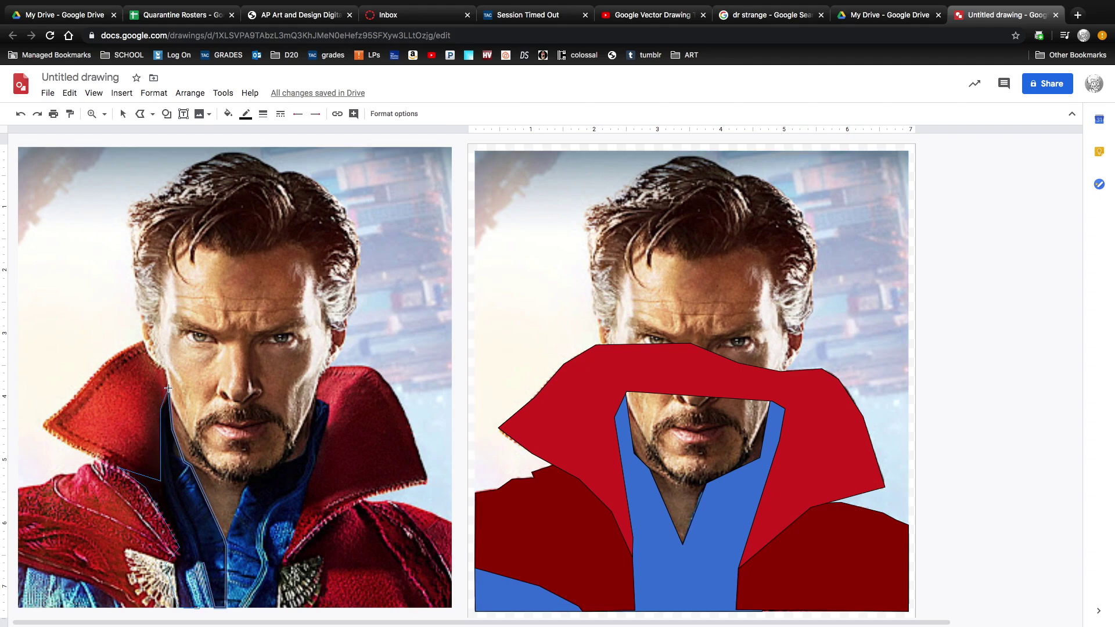
{"action": "left_click", "coordinate": [194, 442]}
{"action": "left_click", "coordinate": [204, 472]}
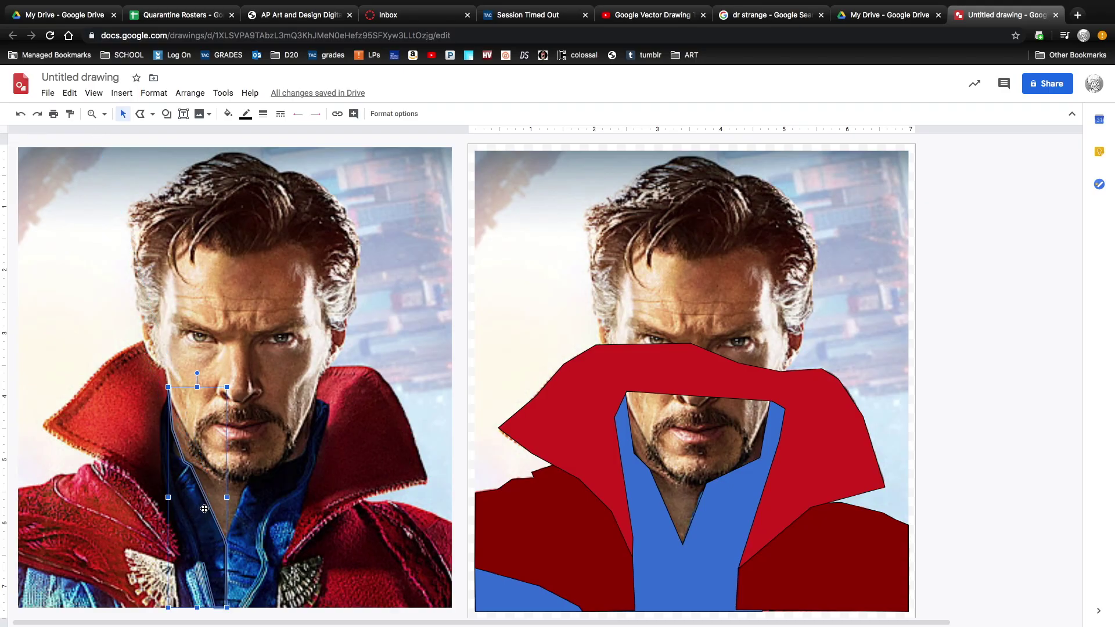
{"action": "key", "text": "ctrl+z"}
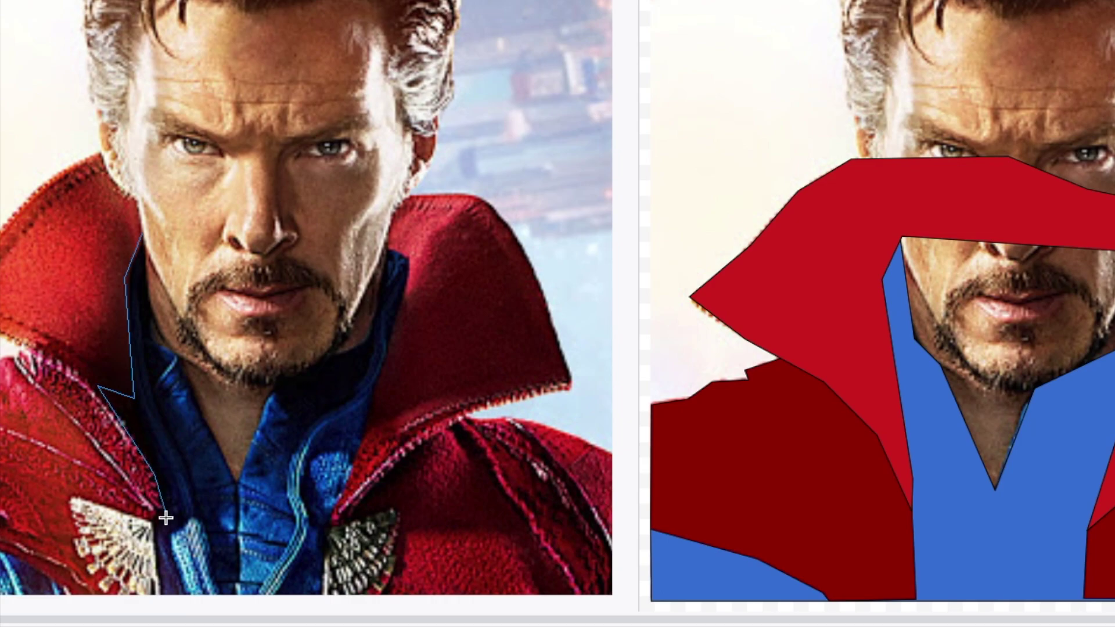
{"action": "left_click", "coordinate": [172, 529]}
{"action": "left_click", "coordinate": [194, 516]}
{"action": "left_click", "coordinate": [217, 594]}
{"action": "left_click", "coordinate": [237, 596]}
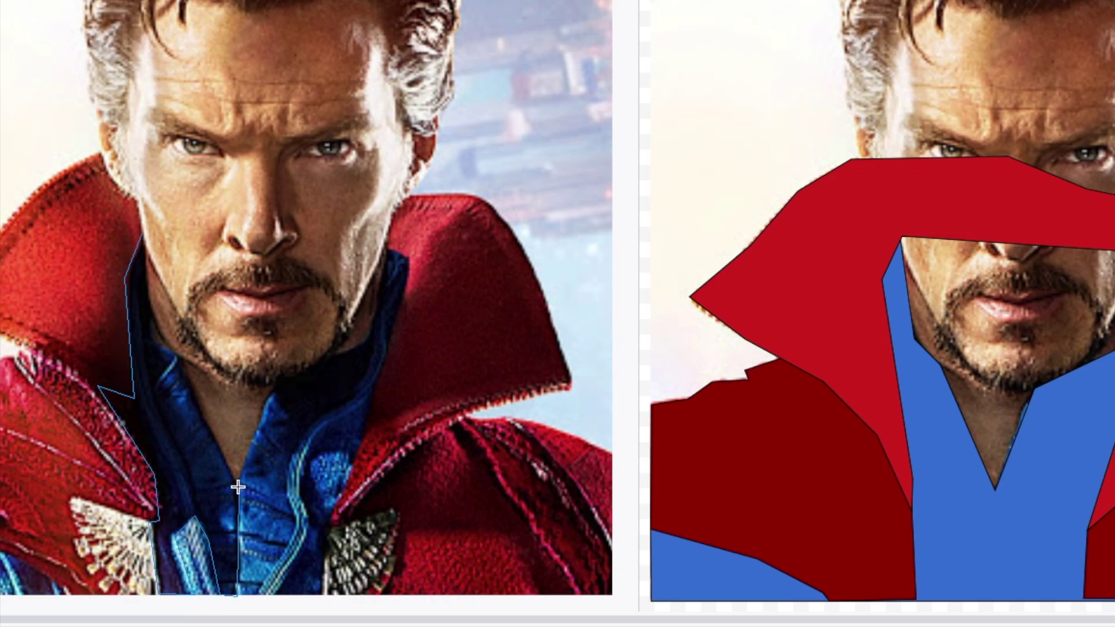
{"action": "left_click", "coordinate": [150, 329]}
Place the lining on the right portrait behind the cape, and bring over the closed face outline.
{"action": "left_click_drag", "start_coordinate": [202, 416], "coordinate": [959, 420]}
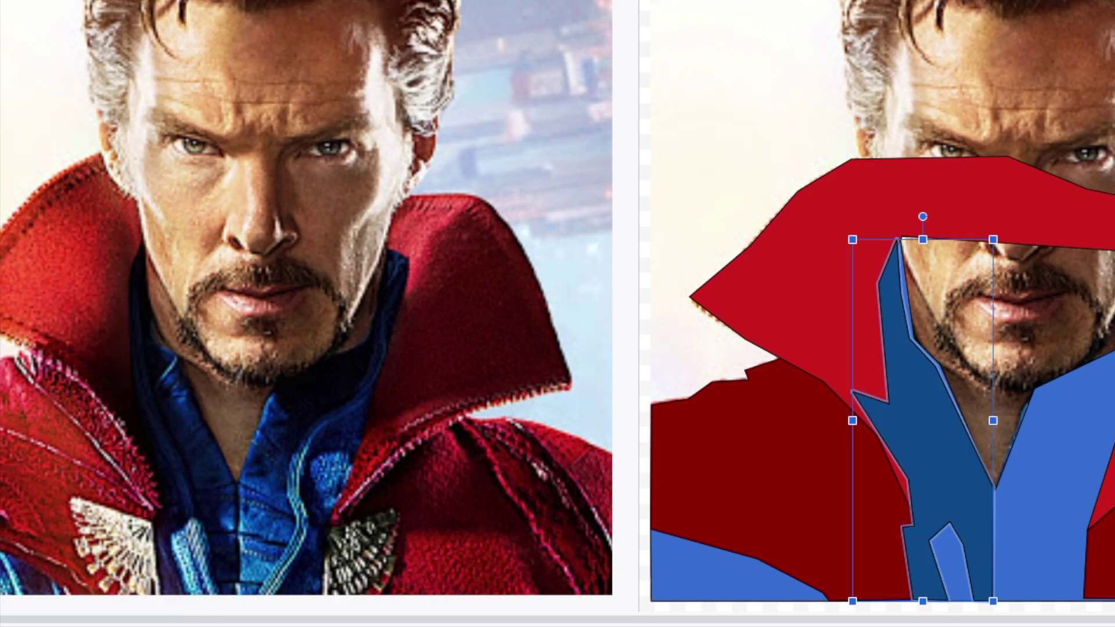
{"action": "right_click", "coordinate": [905, 383]}
{"action": "left_click", "coordinate": [908, 239]}
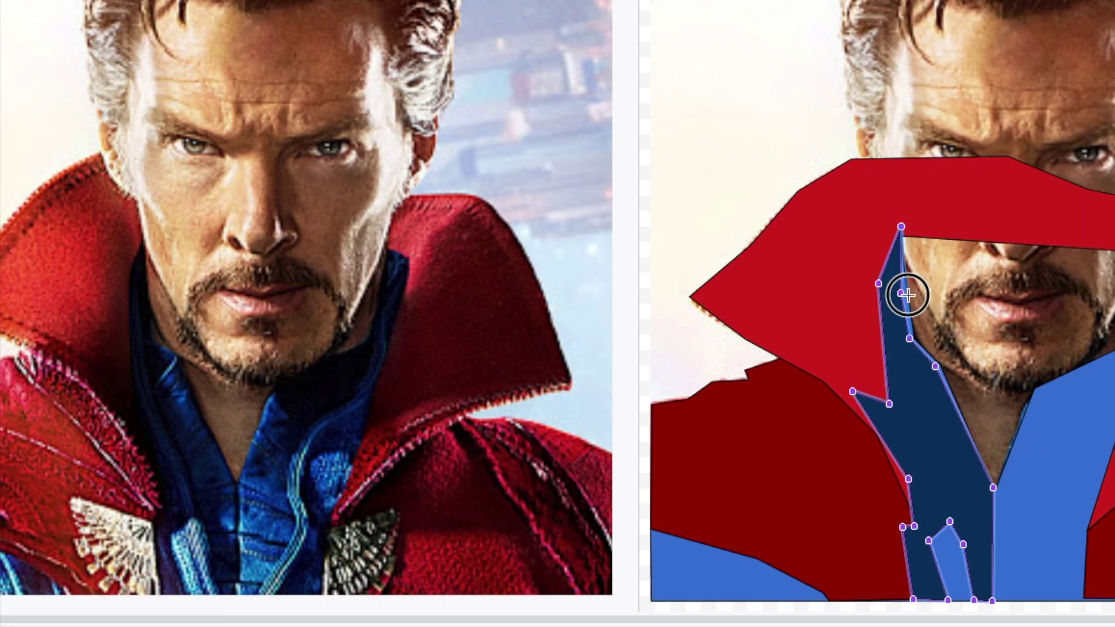
{"action": "right_click", "coordinate": [923, 417]}
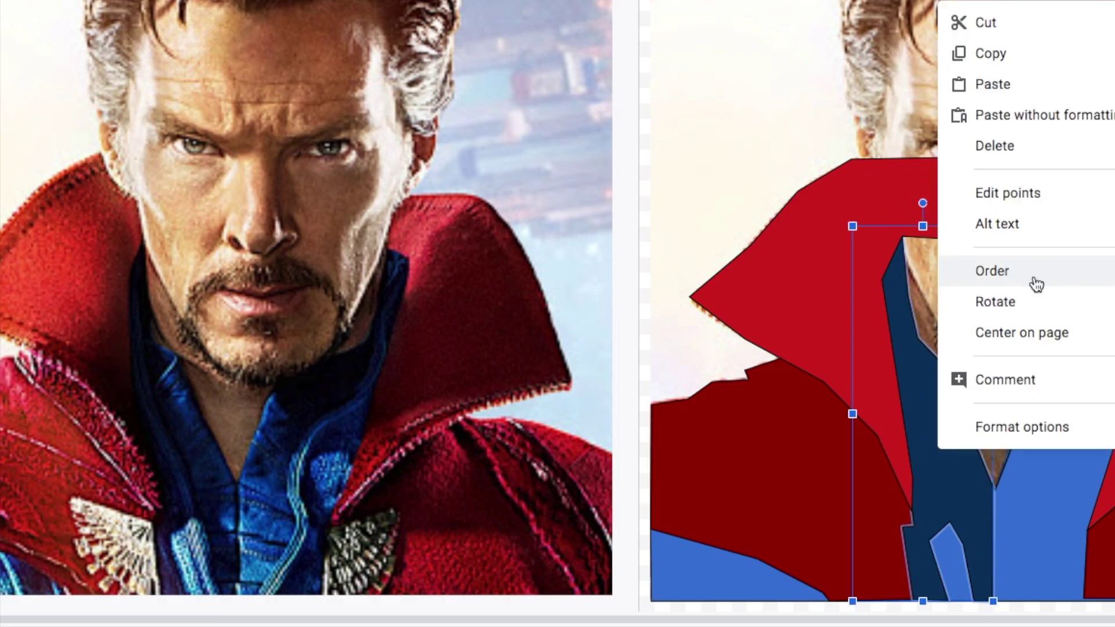
{"action": "left_click", "coordinate": [140, 114]}
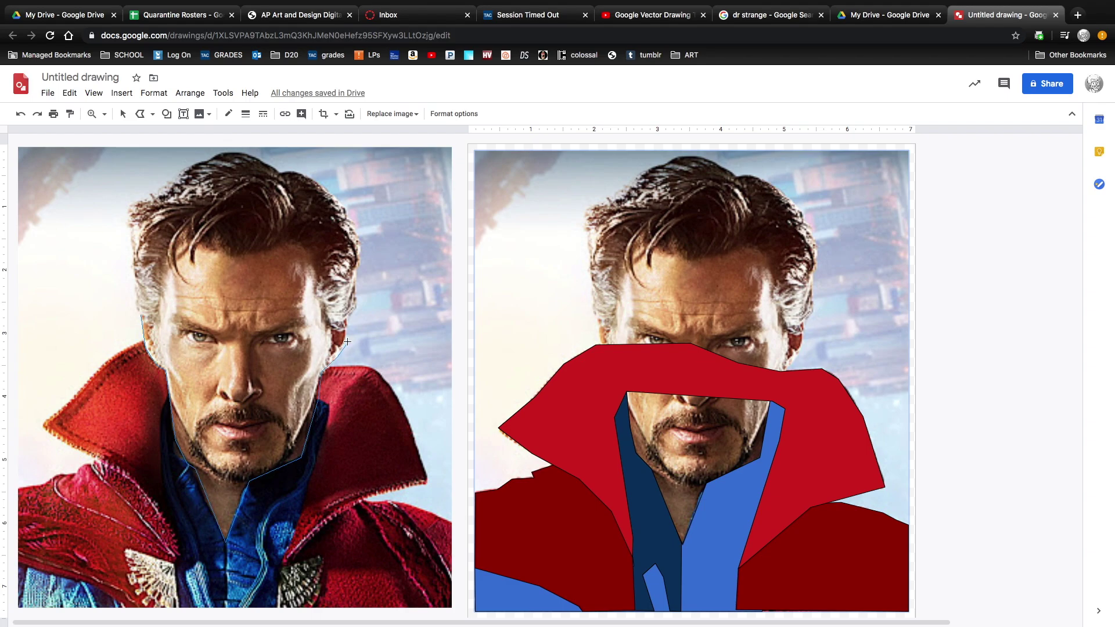
{"action": "left_click", "coordinate": [142, 249]}
{"action": "mouse_move", "coordinate": [208, 286]}
{"action": "left_mouse_down"}
{"action": "mouse_move", "coordinate": [545, 270]}
{"action": "mouse_move", "coordinate": [665, 286]}
{"action": "left_mouse_up"}
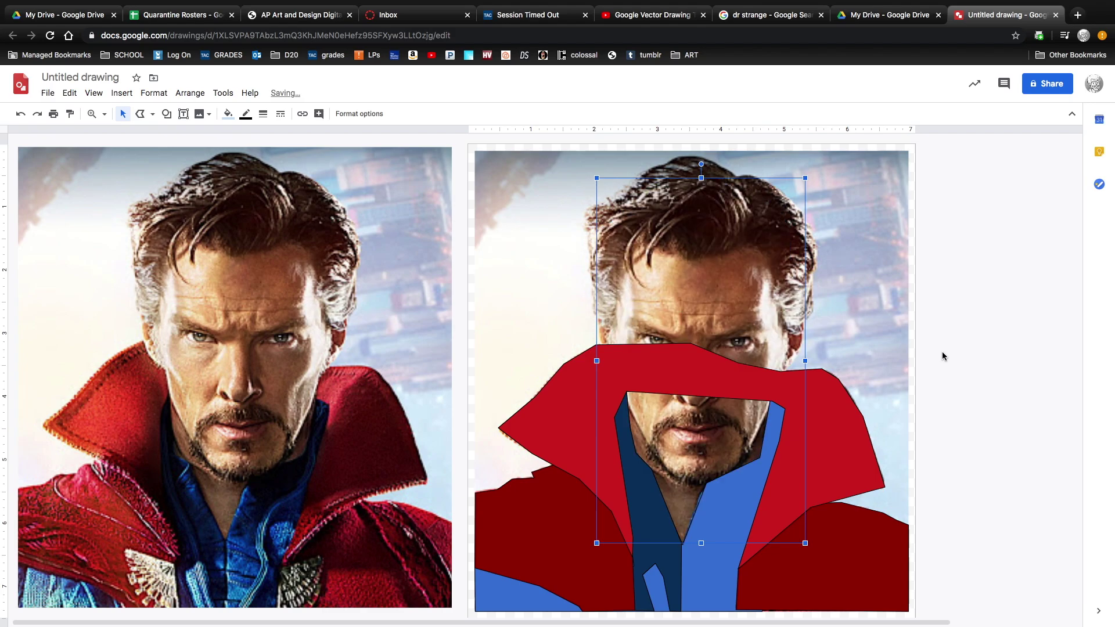
Fill the face shape with pale cream.
{"action": "left_click", "coordinate": [228, 114]}
{"action": "left_click", "coordinate": [271, 243]}
{"action": "left_click", "coordinate": [271, 204]}
{"action": "right_click", "coordinate": [740, 168]}
{"action": "left_click", "coordinate": [767, 267]}
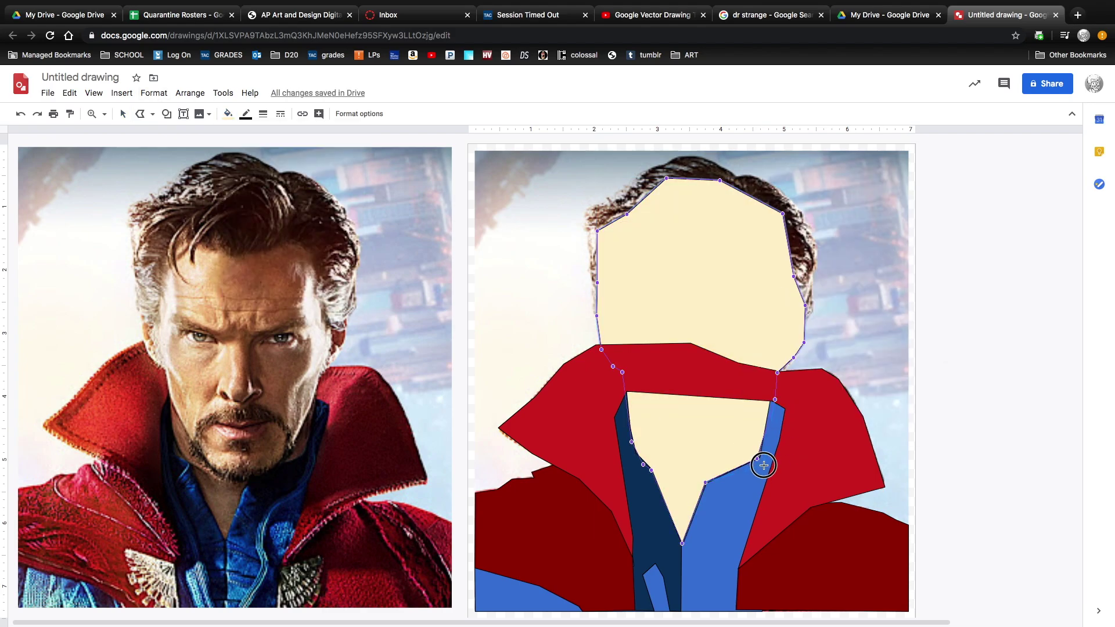
Restack the face shape and send the cape backward so the face sits on top.
{"action": "right_click", "coordinate": [720, 325]}
{"action": "left_click", "coordinate": [950, 510]}
{"action": "right_click", "coordinate": [672, 423]}
{"action": "left_click", "coordinate": [866, 343]}
{"action": "right_click", "coordinate": [709, 435]}
{"action": "key", "text": "Escape"}
{"action": "right_click", "coordinate": [823, 343]}
{"action": "left_click", "coordinate": [821, 316]}
Begin a polyline trace of the collar trim on the left photo.
{"action": "left_click", "coordinate": [897, 441]}
{"action": "left_click", "coordinate": [140, 114]}
{"action": "left_click", "coordinate": [249, 486]}
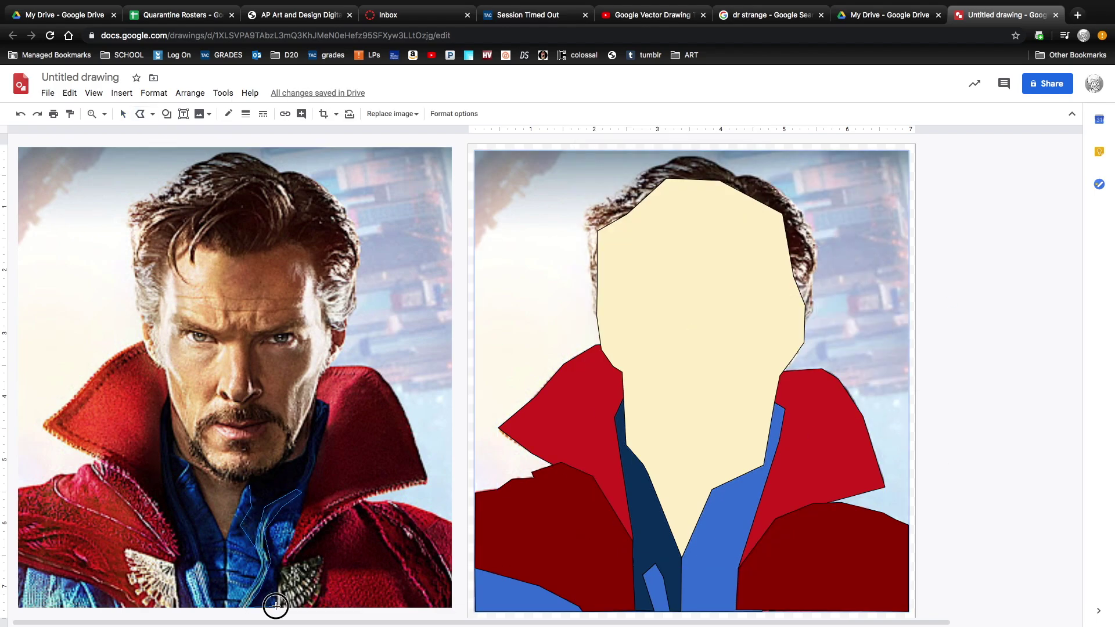
Close the navy collar trim shape and move it onto the right portrait.
{"action": "left_click", "coordinate": [250, 485]}
{"action": "left_click_drag", "start_coordinate": [277, 497], "coordinate": [737, 504]}
{"action": "left_click", "coordinate": [894, 416]}
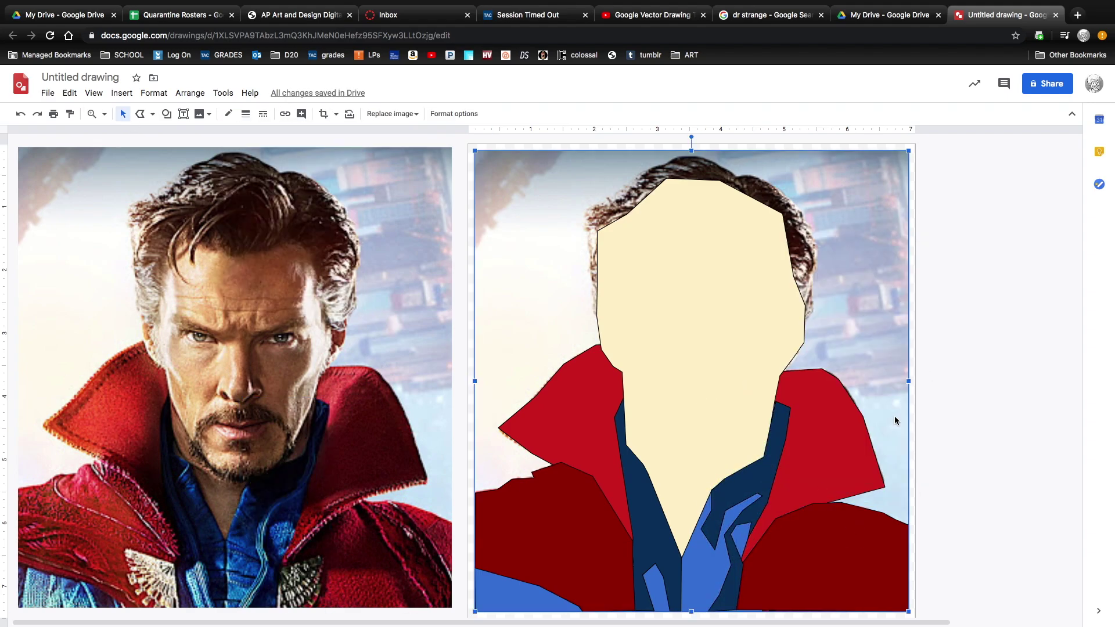
Trace the face shadows around forehead, nose, mustache, beard and jaw, then move the shape onto the right face.
{"action": "left_click", "coordinate": [907, 492]}
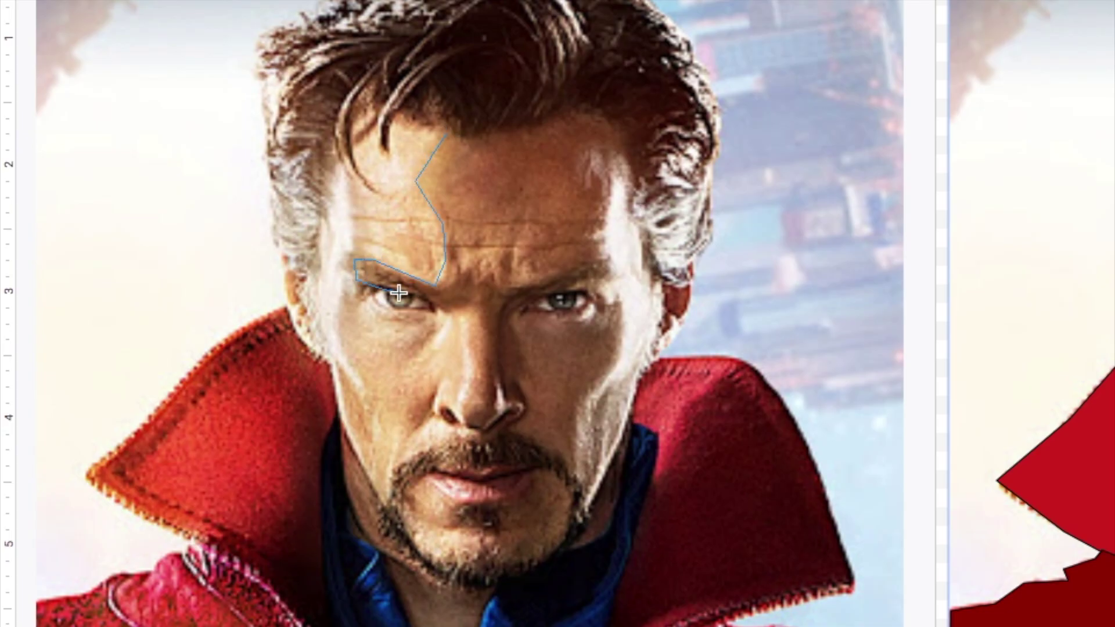
{"action": "left_click", "coordinate": [390, 475]}
{"action": "left_click", "coordinate": [419, 553]}
{"action": "left_click", "coordinate": [432, 468]}
{"action": "left_click", "coordinate": [525, 466]}
{"action": "left_click", "coordinate": [459, 505]}
{"action": "left_click", "coordinate": [489, 557]}
{"action": "left_click", "coordinate": [471, 587]}
{"action": "left_click", "coordinate": [586, 514]}
{"action": "left_click", "coordinate": [595, 83]}
{"action": "left_click", "coordinate": [447, 135]}
{"action": "left_click_drag", "start_coordinate": [247, 299], "coordinate": [711, 298]}
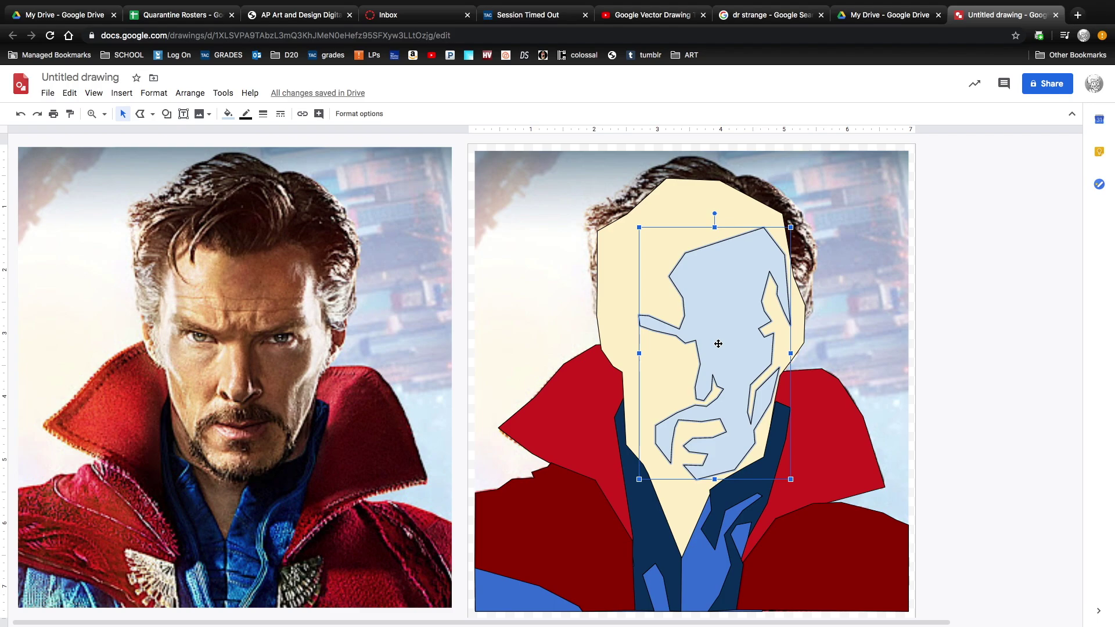
Move the shadow shape back to the left face and bring the right photo above the flat shapes.
{"action": "left_click_drag", "start_coordinate": [718, 343], "coordinate": [323, 336]}
{"action": "left_click", "coordinate": [884, 324]}
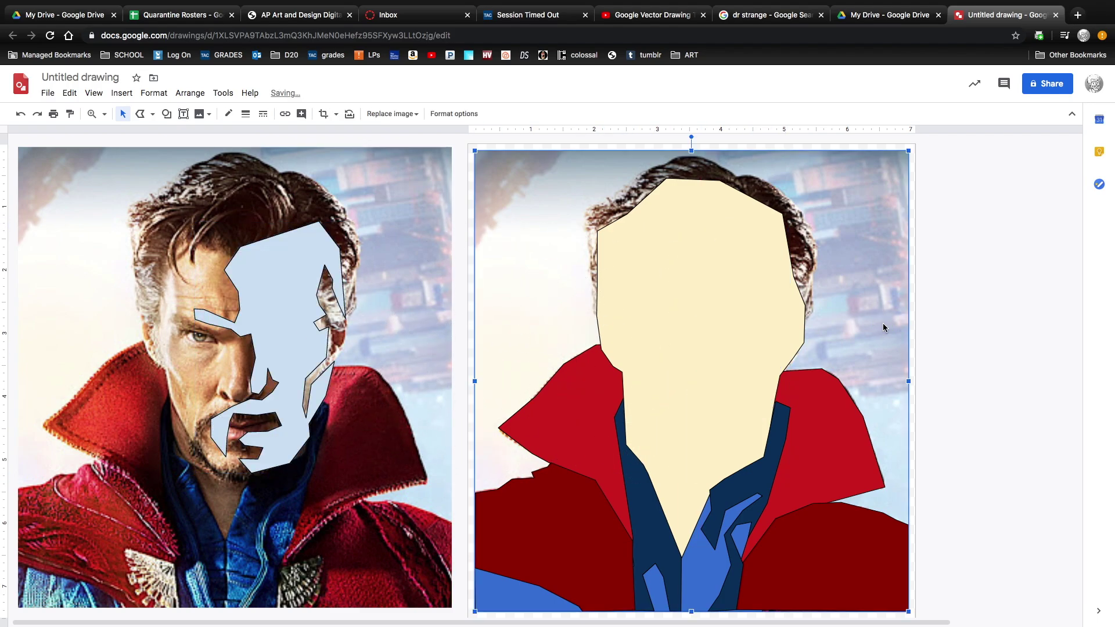
{"action": "right_click", "coordinate": [883, 327]}
{"action": "mouse_move", "coordinate": [936, 428]}
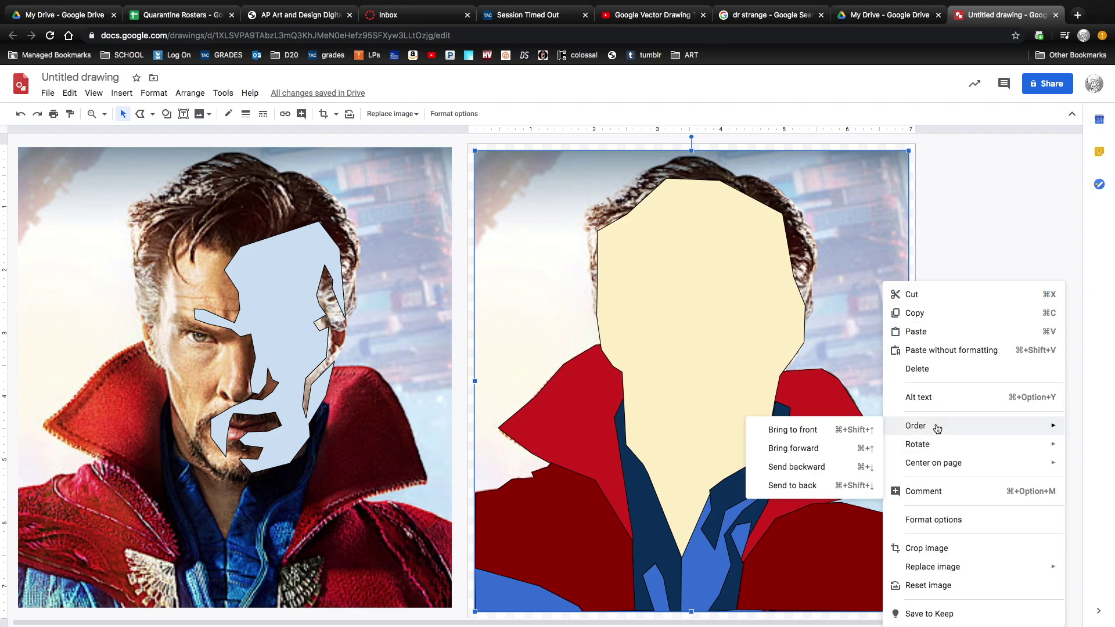
{"action": "left_click", "coordinate": [824, 430]}
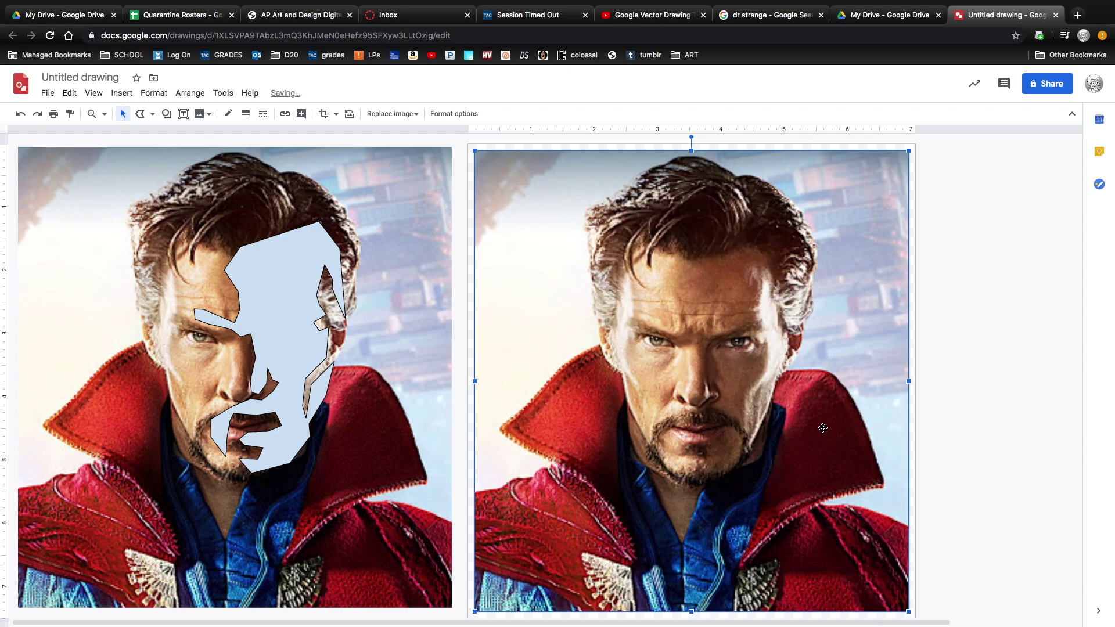
Bring the shadow shape to front and align it with the right photo's facial features.
{"action": "left_click", "coordinate": [290, 336]}
{"action": "right_click", "coordinate": [290, 336]}
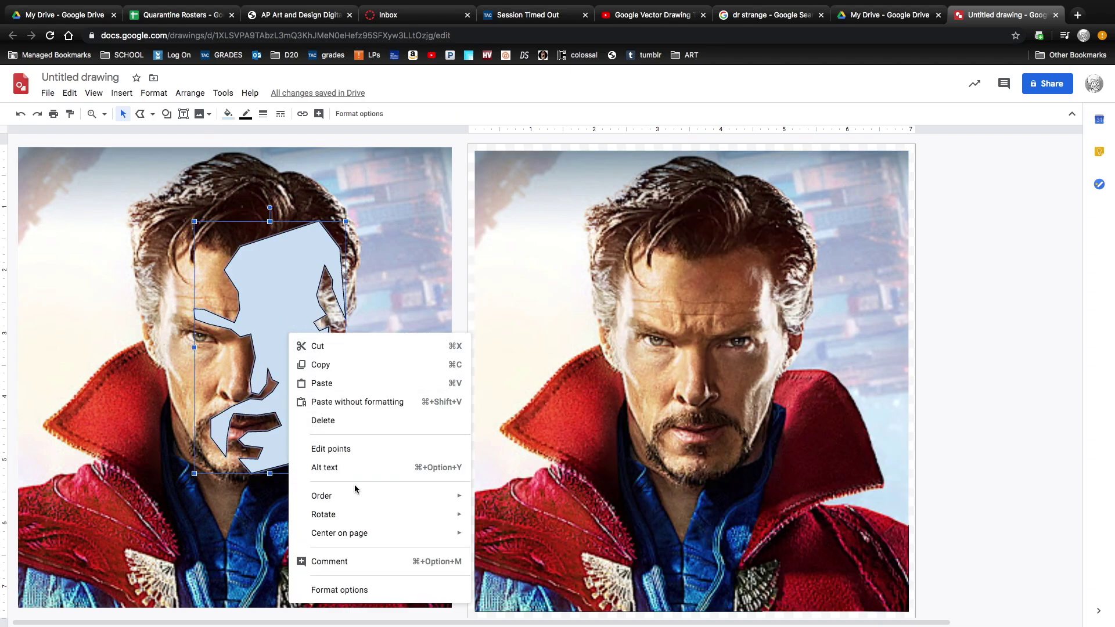
{"action": "mouse_move", "coordinate": [357, 500]}
{"action": "left_click", "coordinate": [522, 503]}
{"action": "left_click_drag", "start_coordinate": [283, 349], "coordinate": [724, 359]}
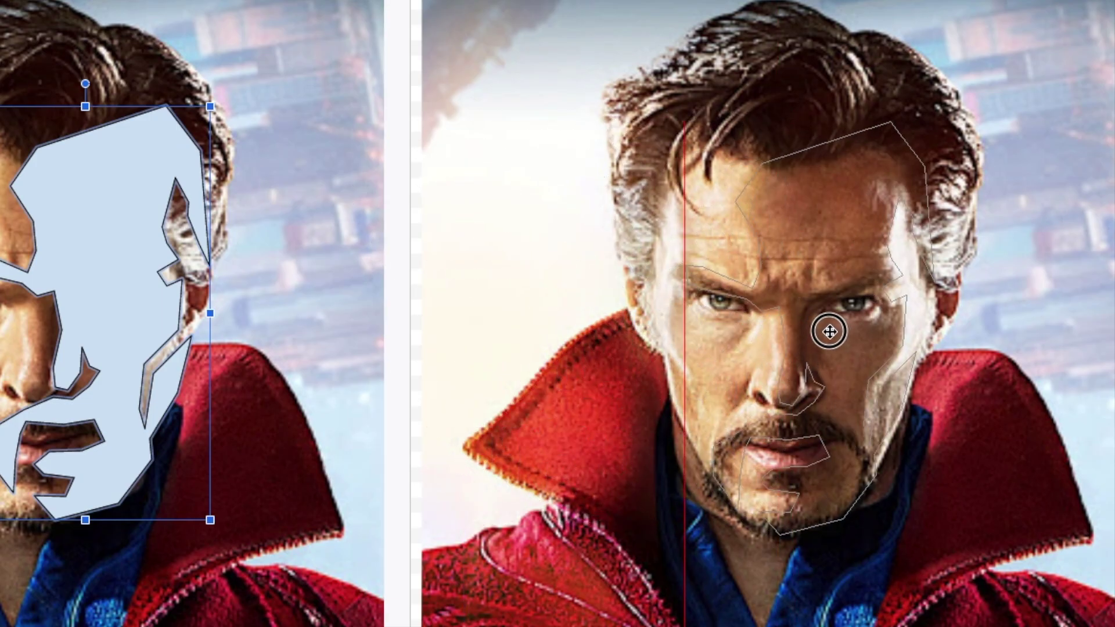
{"action": "left_click_drag", "start_coordinate": [829, 331], "coordinate": [829, 331]}
Send the right photo to back behind all flat shapes and reselect the shadow shape.
{"action": "left_click", "coordinate": [1011, 288]}
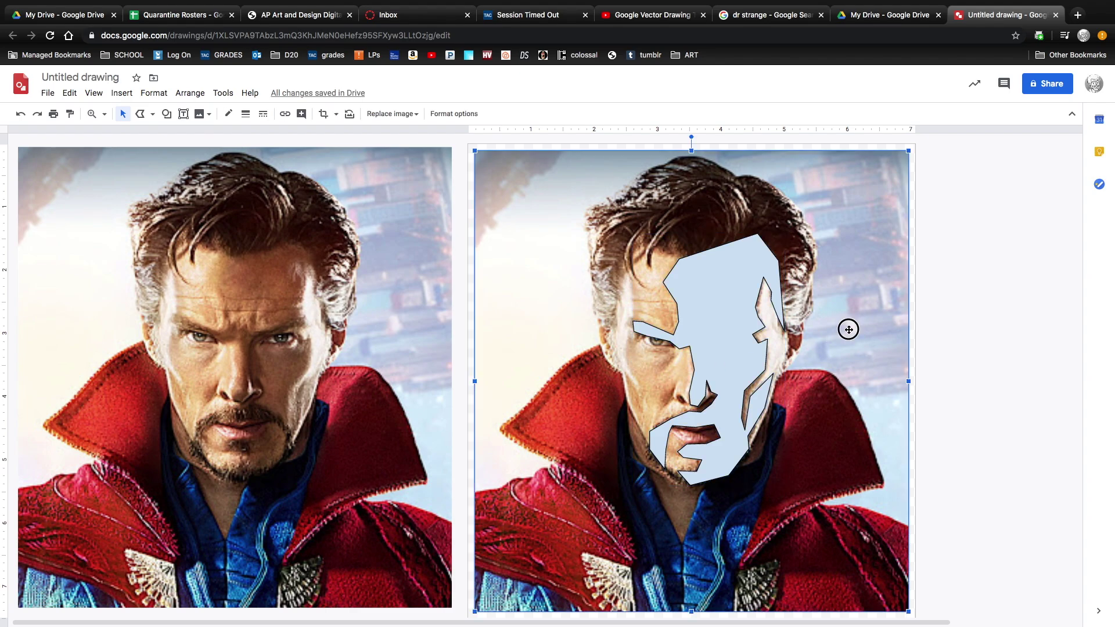
{"action": "right_click", "coordinate": [863, 328]}
{"action": "mouse_move", "coordinate": [915, 428]}
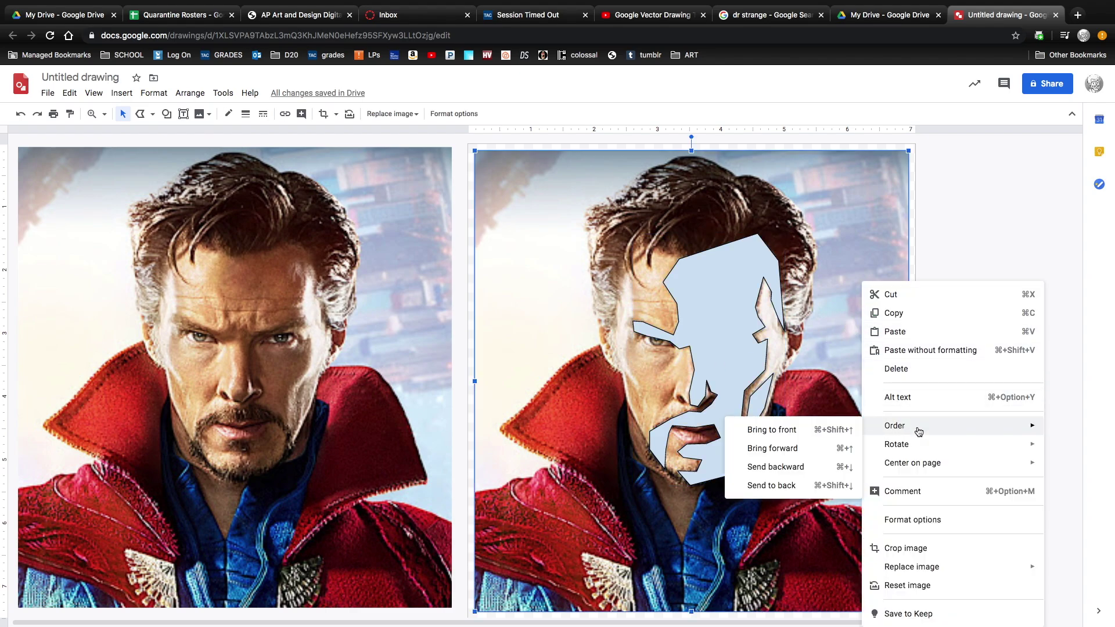
{"action": "left_click", "coordinate": [786, 487]}
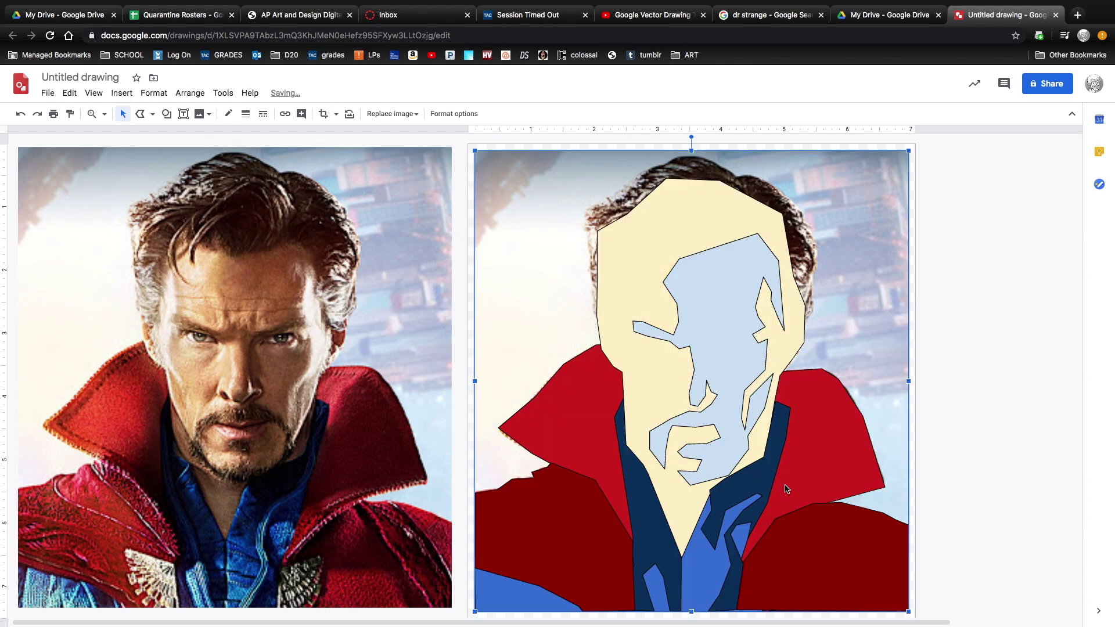
{"action": "left_click", "coordinate": [720, 322]}
{"action": "left_click", "coordinate": [229, 116]}
Fill the face shadow light pink and trace a closed chin-and-neck shadow shape.
{"action": "left_click", "coordinate": [261, 224]}
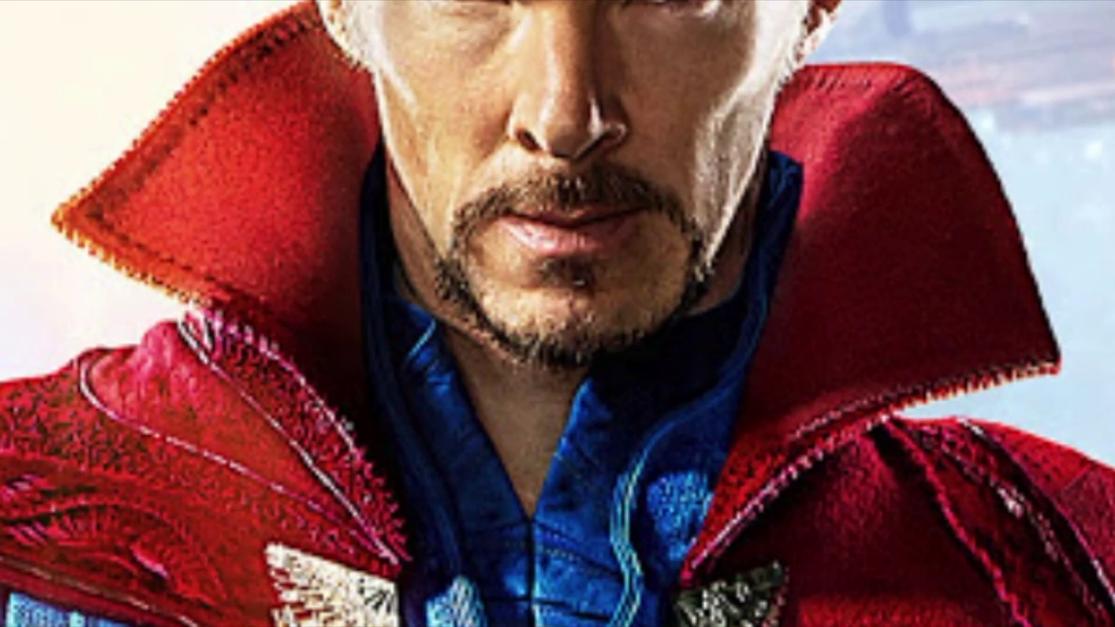
{"action": "left_click", "coordinate": [386, 150]}
{"action": "left_click", "coordinate": [392, 259]}
{"action": "left_click", "coordinate": [439, 328]}
{"action": "left_click", "coordinate": [528, 525]}
{"action": "left_click", "coordinate": [589, 366]}
{"action": "left_click", "coordinate": [732, 296]}
{"action": "left_click", "coordinate": [770, 147]}
{"action": "left_click", "coordinate": [641, 329]}
Fill the neck shadow shape with a custom brown colour.
{"action": "left_click", "coordinate": [546, 357]}
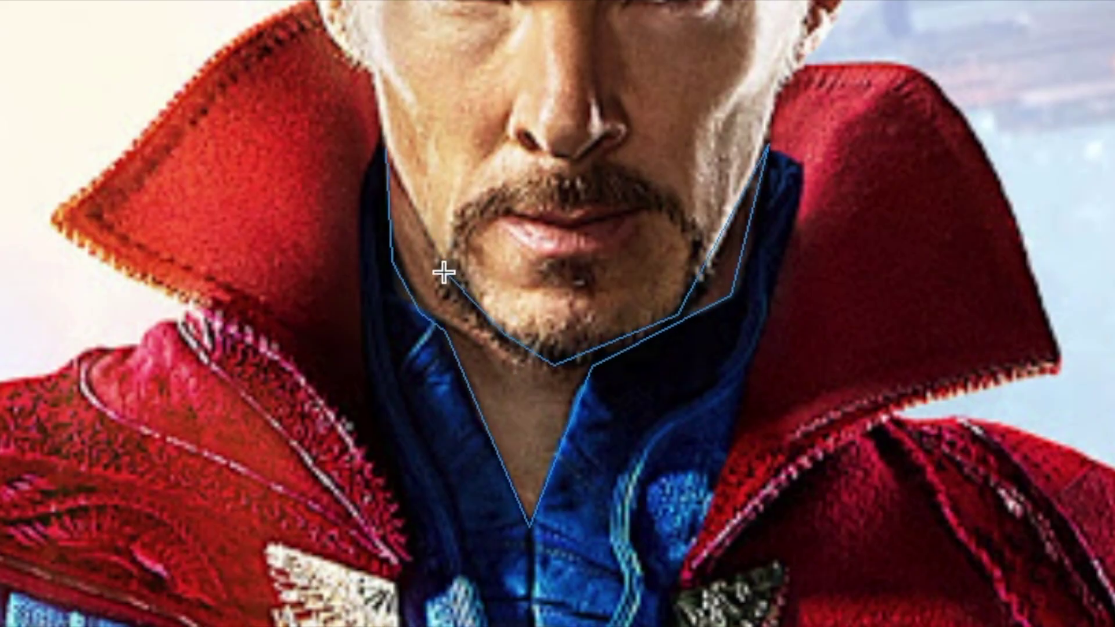
{"action": "left_click", "coordinate": [386, 150]}
{"action": "left_click", "coordinate": [228, 114]}
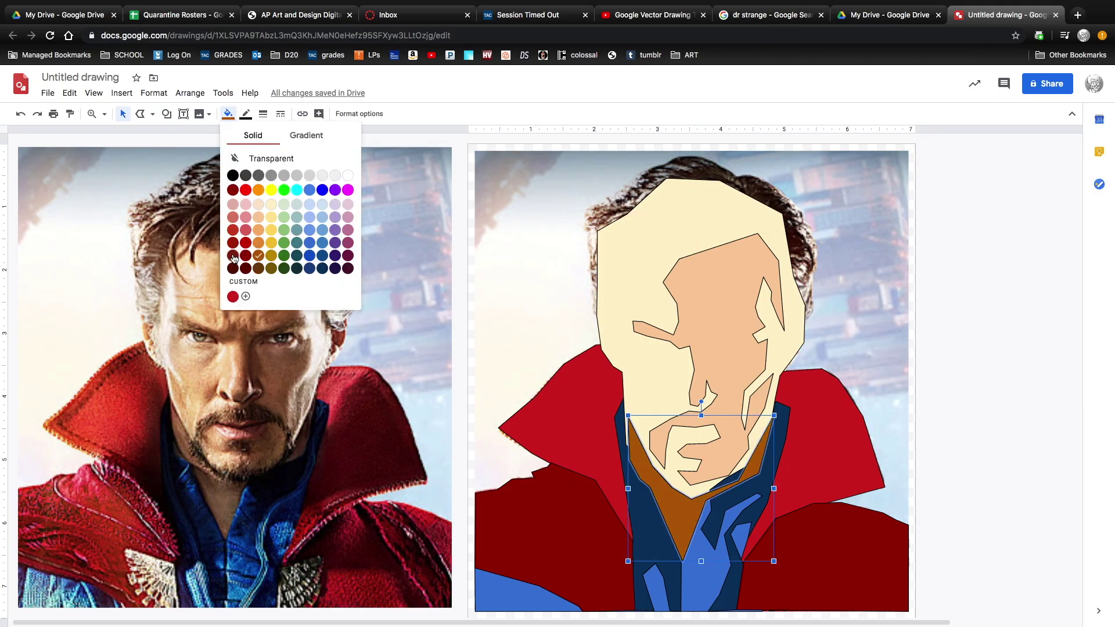
{"action": "left_click", "coordinate": [245, 296]}
{"action": "left_click", "coordinate": [592, 448]}
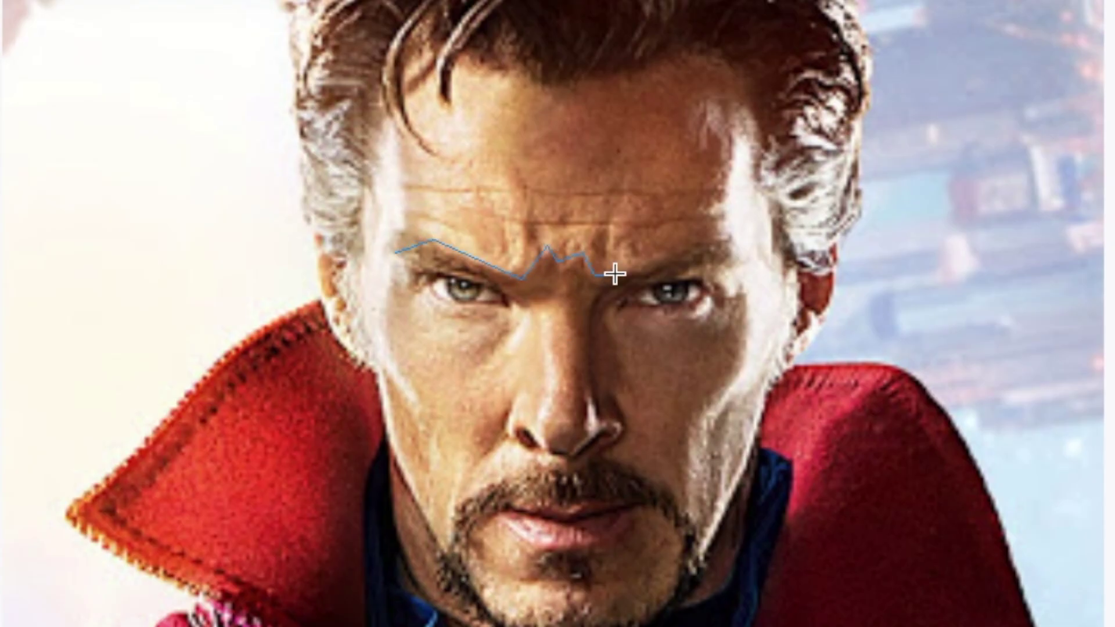
Trace points along the brow and down the nose for the brow-and-nose shape.
{"action": "left_click", "coordinate": [615, 310]}
{"action": "left_click", "coordinate": [604, 296]}
{"action": "left_click", "coordinate": [628, 395]}
{"action": "left_click", "coordinate": [602, 386]}
{"action": "left_click", "coordinate": [629, 424]}
{"action": "left_click", "coordinate": [597, 420]}
Close the brow-and-nose outline into a shape and give it a custom brown fill.
{"action": "double_click", "coordinate": [491, 284]}
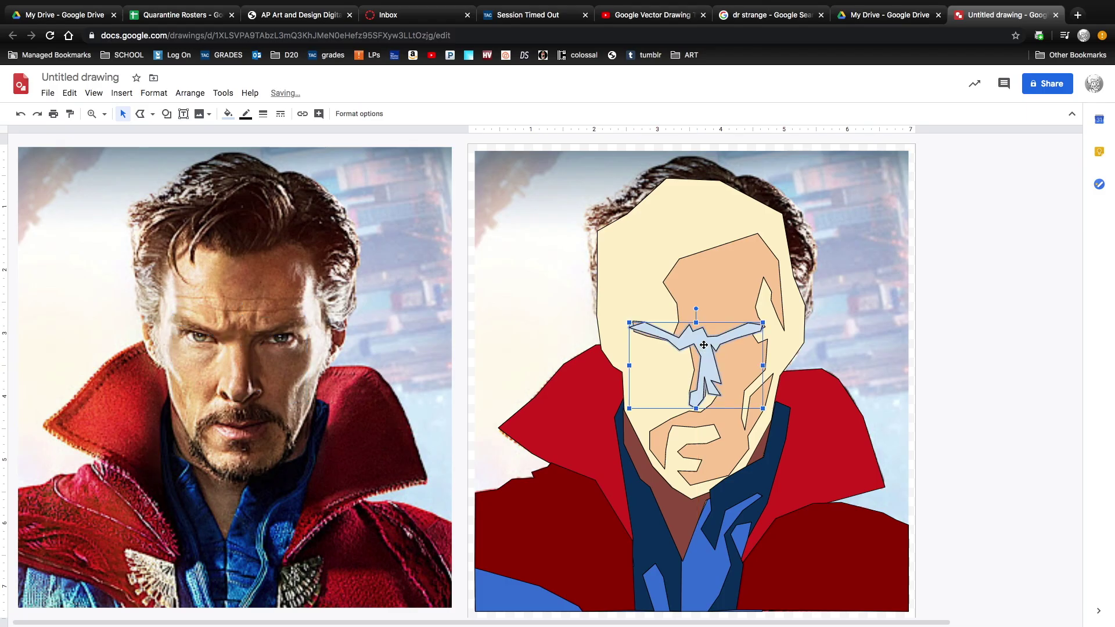
{"action": "left_click", "coordinate": [227, 114]}
{"action": "left_click", "coordinate": [246, 296]}
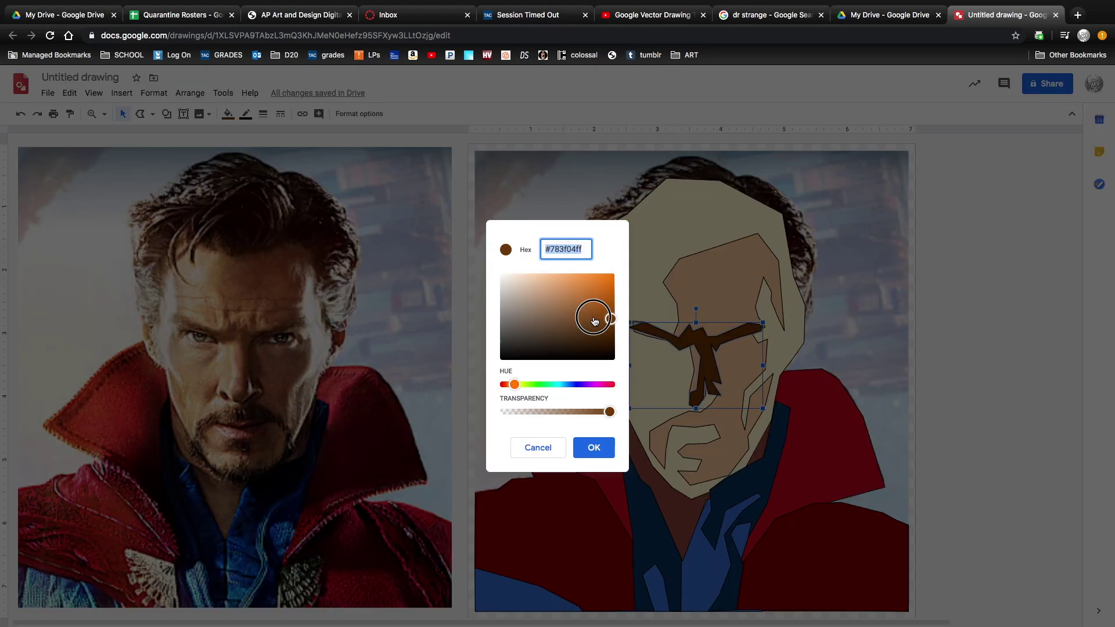
{"action": "left_click", "coordinate": [594, 447]}
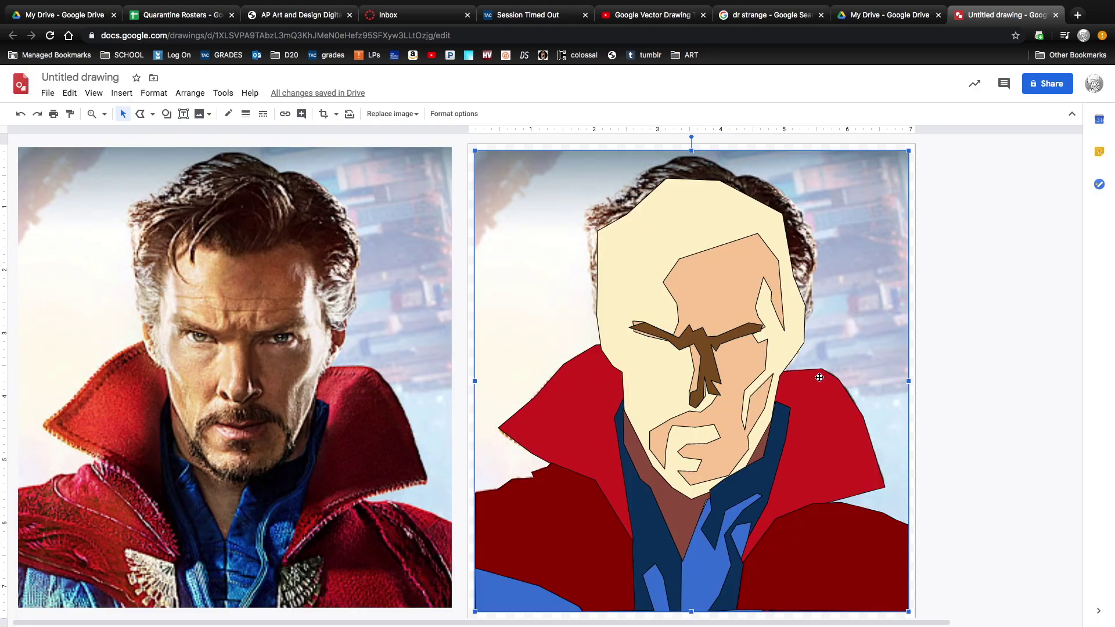
{"action": "left_click", "coordinate": [873, 344]}
{"action": "key", "text": "Escape"}
Zoom in on the face, close the traced eye shape and fill it light green.
{"action": "left_click", "coordinate": [104, 115]}
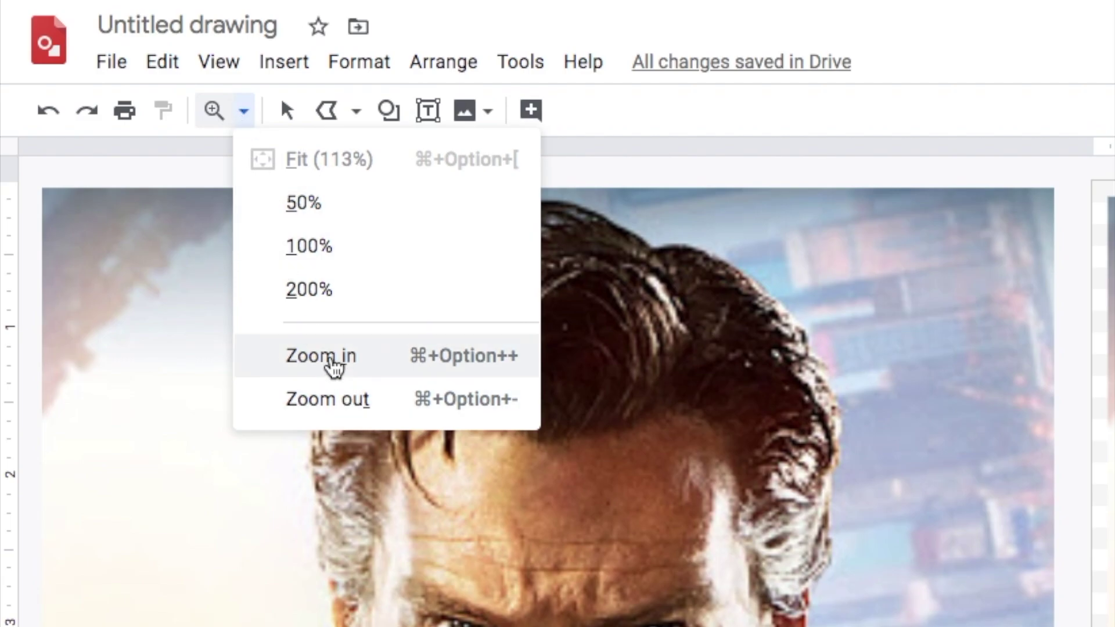
{"action": "left_click", "coordinate": [330, 359]}
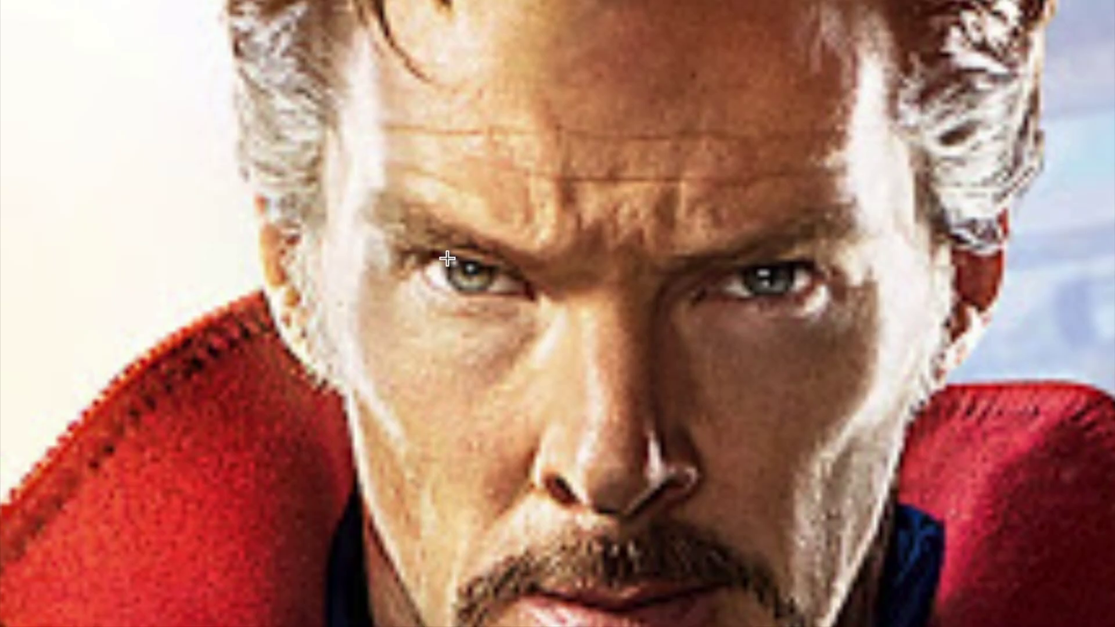
{"action": "left_click", "coordinate": [450, 256]}
{"action": "left_click", "coordinate": [331, 112]}
{"action": "left_click", "coordinate": [919, 385]}
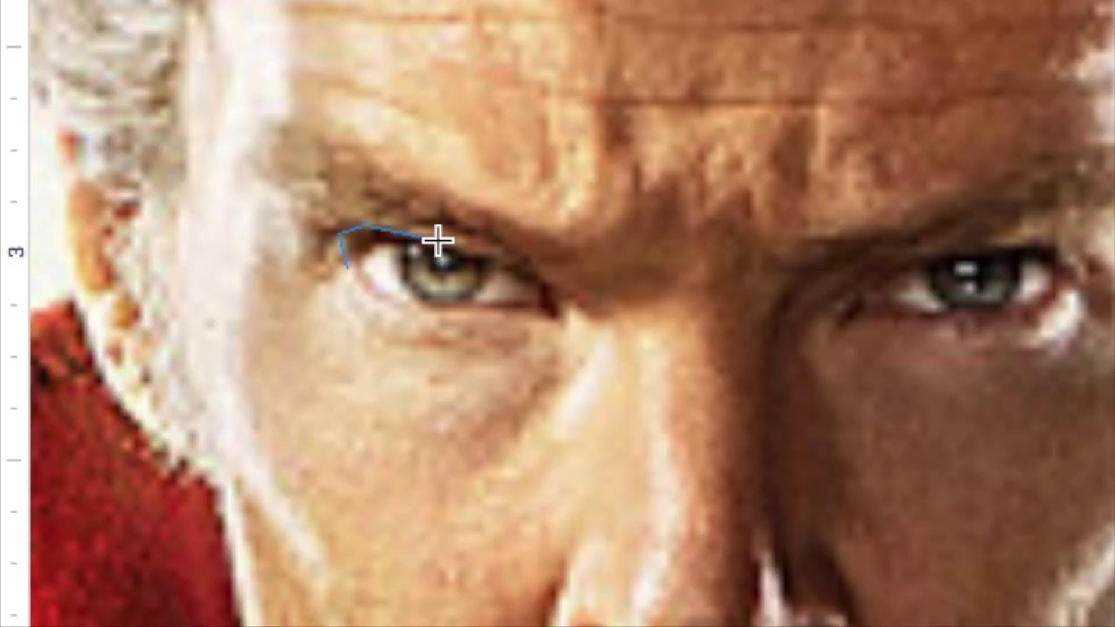
Trace the lash line above the eye, fill it black and nudge it into place.
{"action": "left_click", "coordinate": [552, 276]}
{"action": "left_click", "coordinate": [569, 326]}
{"action": "left_click", "coordinate": [532, 305]}
{"action": "left_click", "coordinate": [383, 244]}
{"action": "left_click", "coordinate": [357, 264]}
{"action": "left_click", "coordinate": [337, 233]}
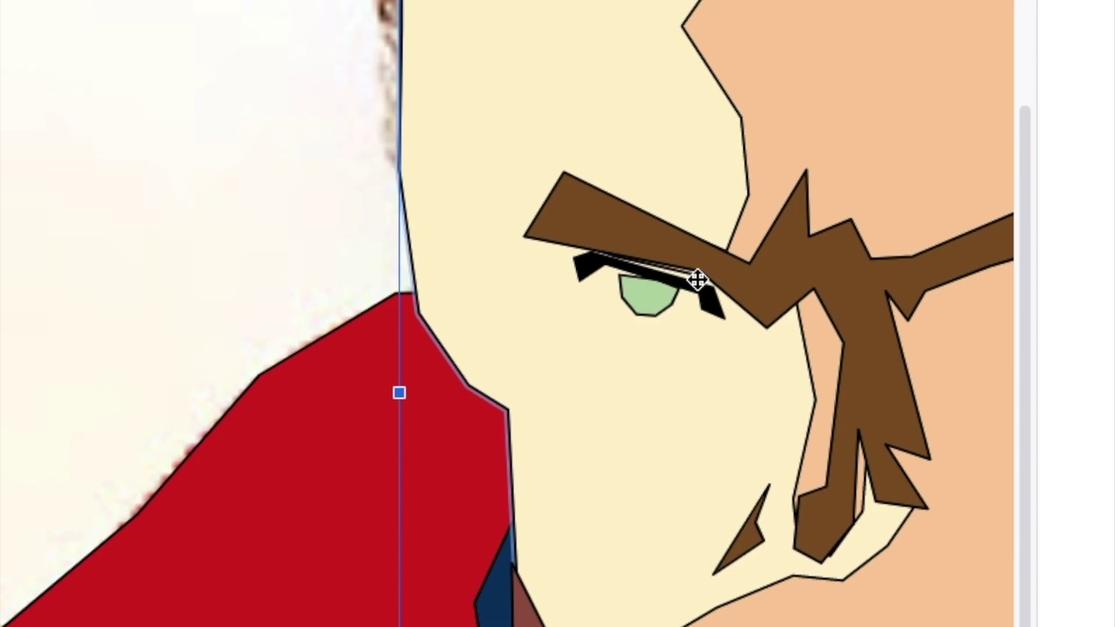
{"action": "left_click", "coordinate": [696, 294]}
{"action": "left_click_drag", "start_coordinate": [690, 310], "coordinate": [664, 301]}
Draw a small black oval and size it into the eye as the pupil.
{"action": "left_click", "coordinate": [652, 312]}
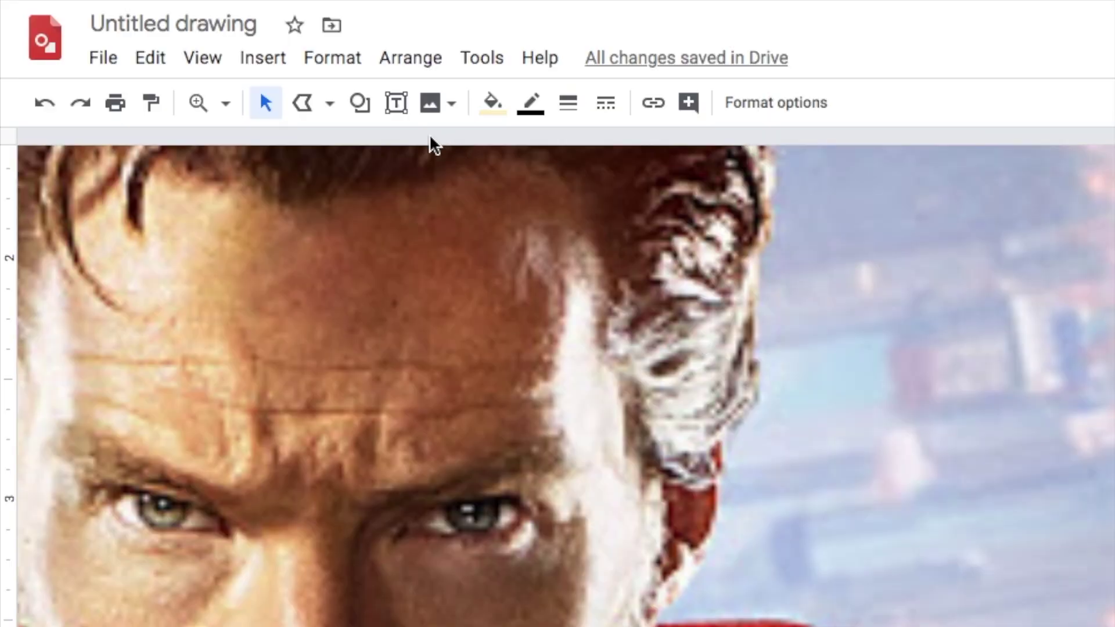
{"action": "left_click", "coordinate": [362, 105]}
{"action": "mouse_move", "coordinate": [416, 154]}
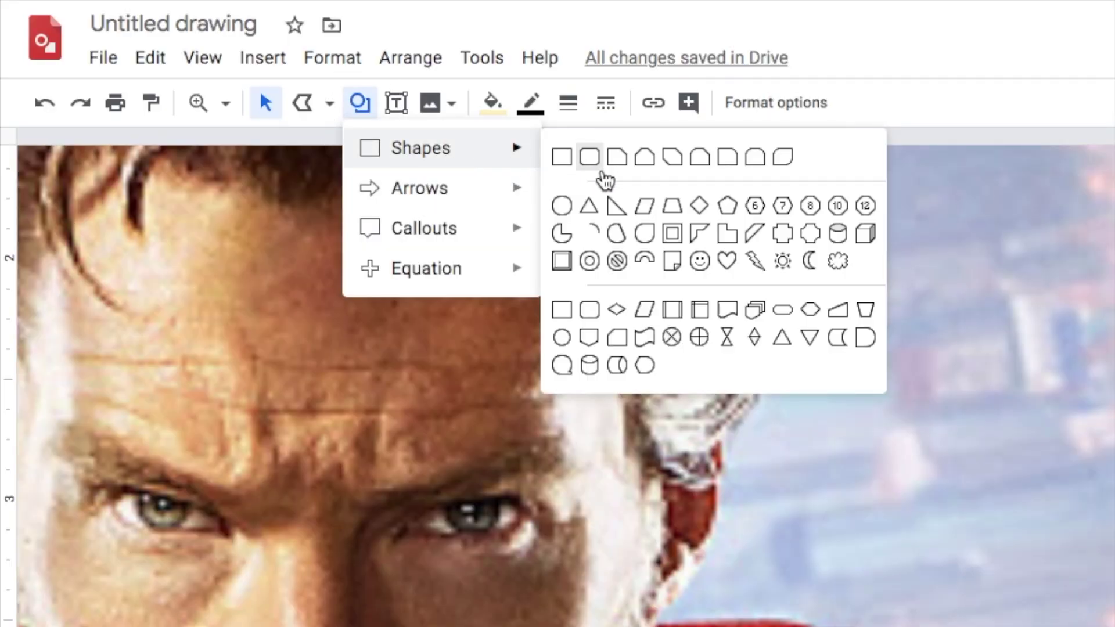
{"action": "left_click", "coordinate": [564, 204]}
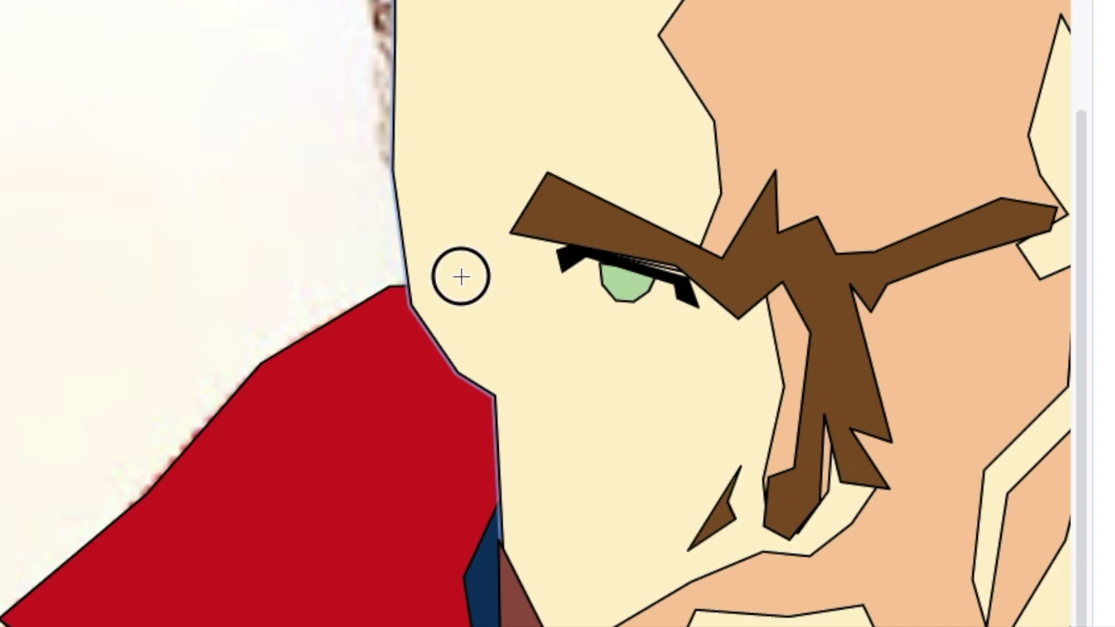
{"action": "left_click_drag", "start_coordinate": [805, 309], "coordinate": [819, 322]}
{"action": "left_click_drag", "start_coordinate": [275, 260], "coordinate": [267, 250]}
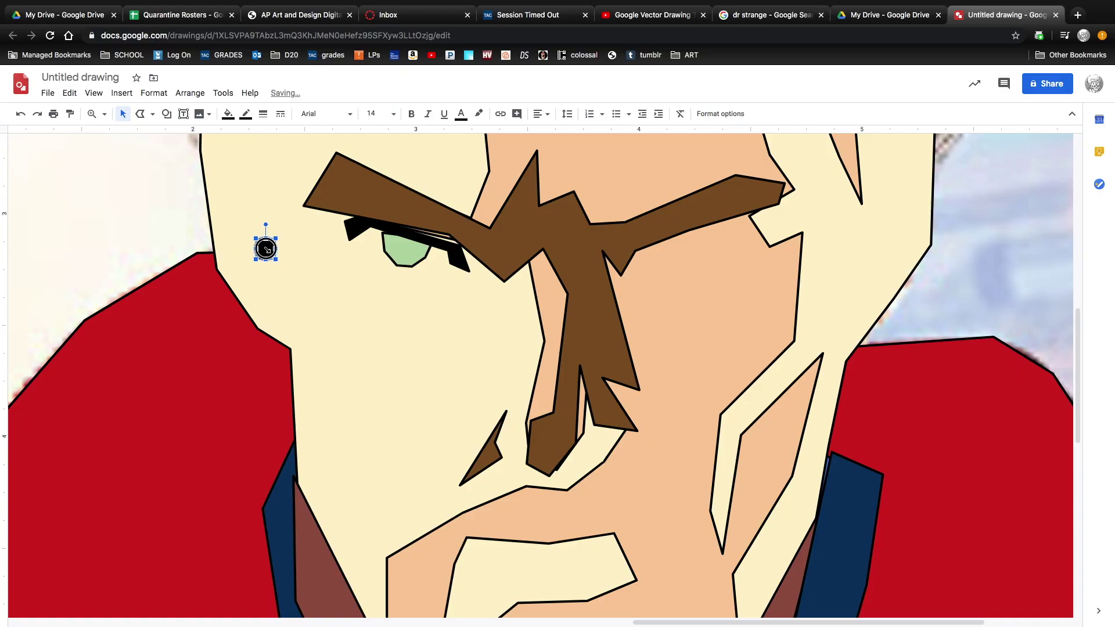
{"action": "left_click_drag", "start_coordinate": [406, 243], "coordinate": [407, 244]}
Draw another tiny oval near the eye.
{"action": "left_click", "coordinate": [393, 330]}
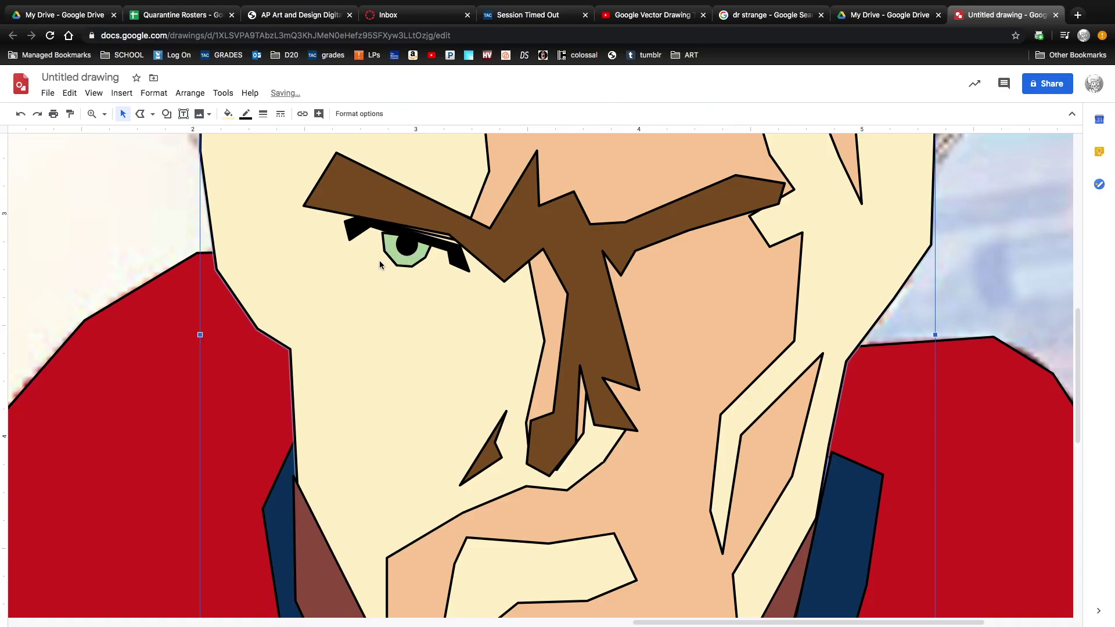
{"action": "left_click", "coordinate": [166, 114]}
{"action": "mouse_move", "coordinate": [194, 134]}
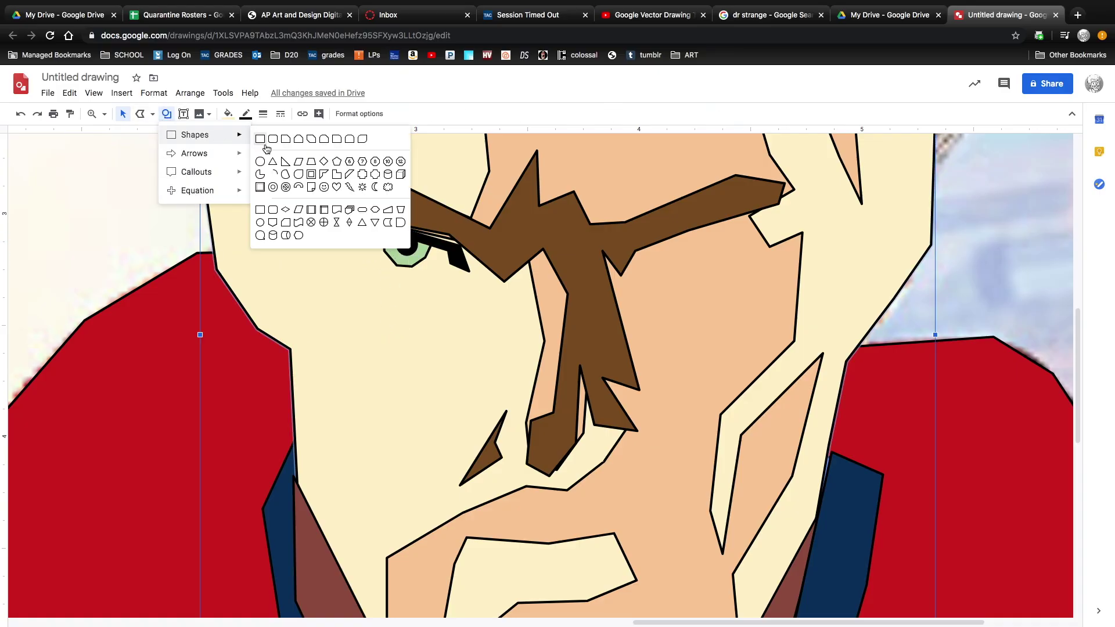
{"action": "left_click", "coordinate": [260, 162]}
{"action": "left_click", "coordinate": [300, 276]}
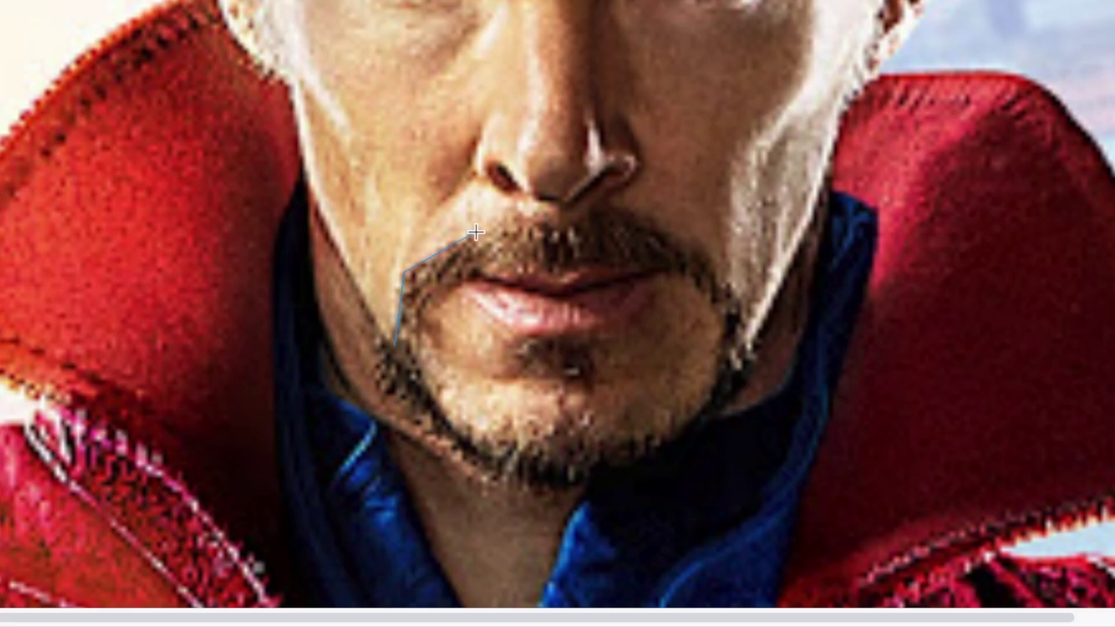
Trace the goatee around the upper lip and jaw and move it onto the illustrated chin.
{"action": "left_click", "coordinate": [521, 223]}
{"action": "left_click", "coordinate": [566, 235]}
{"action": "left_click", "coordinate": [541, 499]}
{"action": "left_click", "coordinate": [501, 482]}
{"action": "left_click", "coordinate": [440, 436]}
{"action": "double_click", "coordinate": [374, 343]}
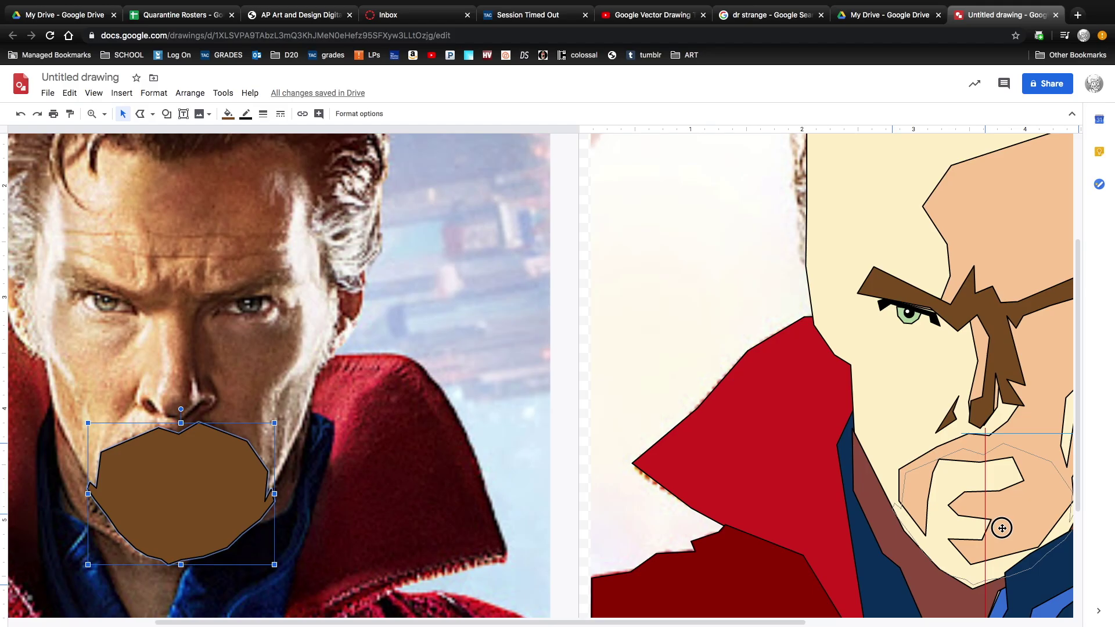
{"action": "left_click_drag", "start_coordinate": [180, 486], "coordinate": [789, 515]}
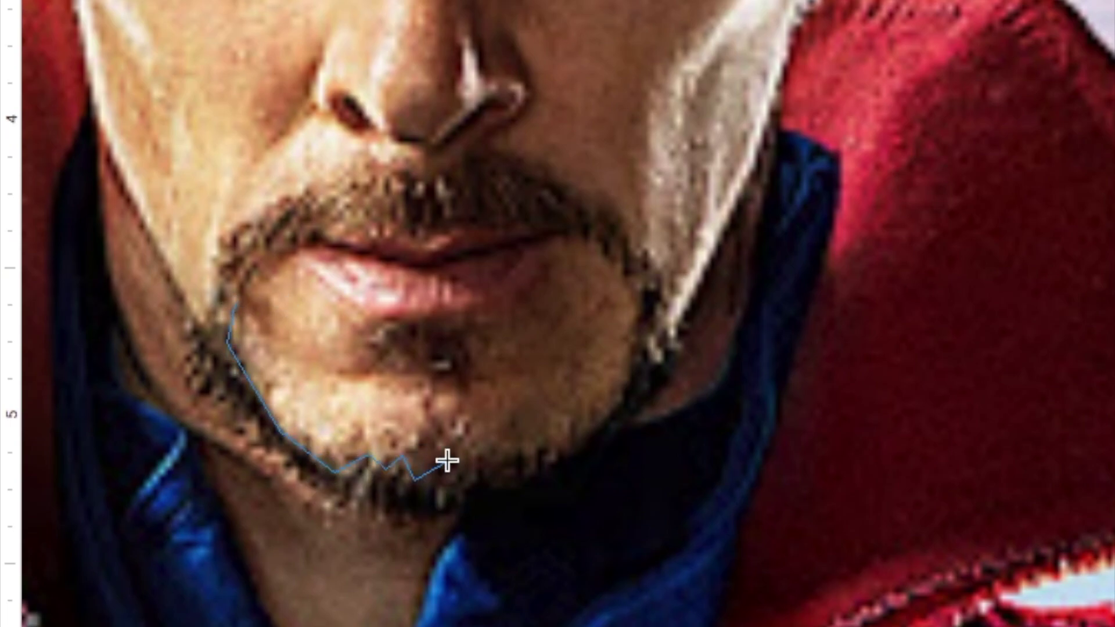
Draw the chin shape inside the beard, fill it cream and move it onto the illustration.
{"action": "mouse_move", "coordinate": [446, 462]}
{"action": "left_mouse_down"}
{"action": "mouse_move", "coordinate": [524, 445]}
{"action": "mouse_move", "coordinate": [561, 454]}
{"action": "mouse_move", "coordinate": [615, 410]}
{"action": "mouse_move", "coordinate": [624, 279]}
{"action": "mouse_move", "coordinate": [595, 230]}
{"action": "left_mouse_up"}
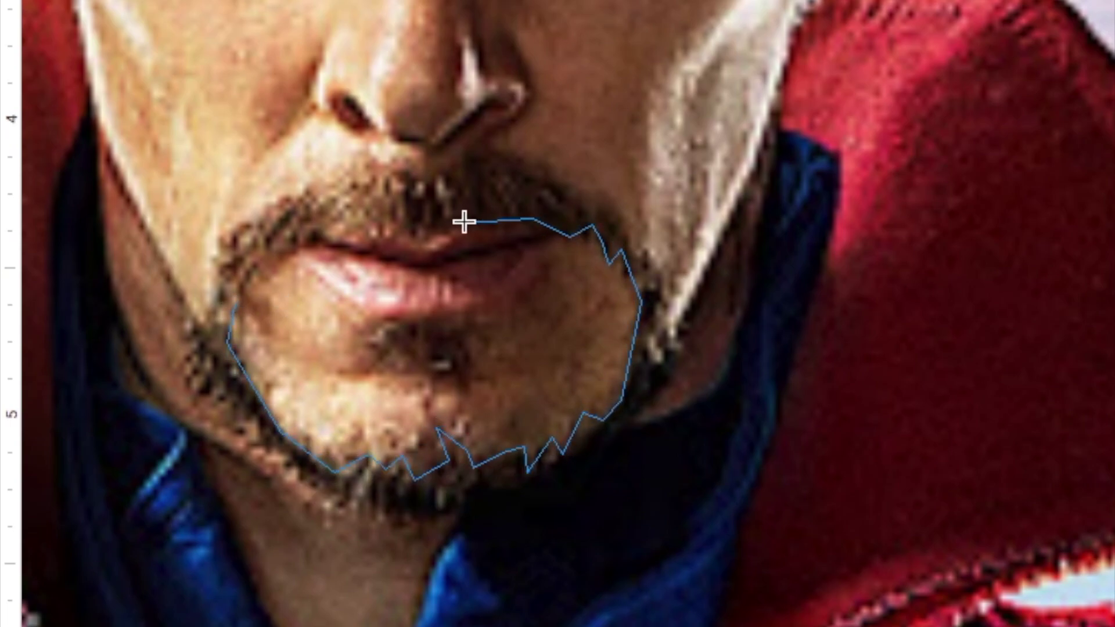
{"action": "left_click_drag", "start_coordinate": [325, 220], "coordinate": [231, 301]}
{"action": "left_click", "coordinate": [228, 114]}
{"action": "left_click", "coordinate": [290, 184]}
{"action": "mouse_move", "coordinate": [164, 493]}
{"action": "left_mouse_down"}
{"action": "mouse_move", "coordinate": [688, 526]}
{"action": "mouse_move", "coordinate": [967, 504]}
{"action": "left_mouse_up"}
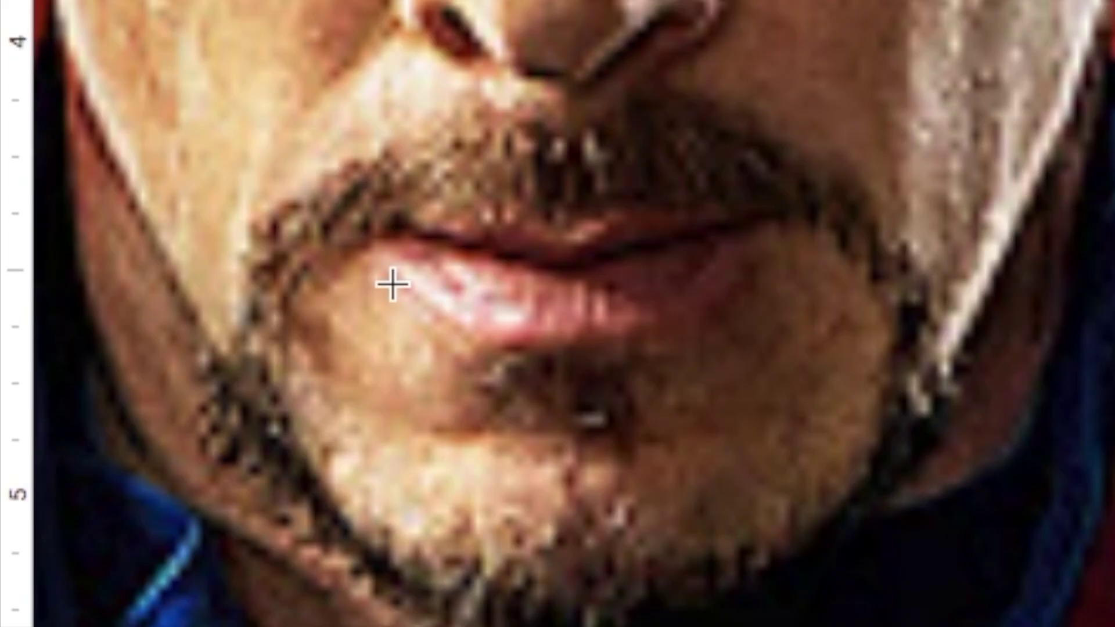
Trace the pink lower lip shape and place it on the illustrated mouth.
{"action": "left_click", "coordinate": [91, 461]}
{"action": "left_click", "coordinate": [117, 483]}
{"action": "left_click", "coordinate": [164, 482]}
{"action": "left_click", "coordinate": [188, 454]}
{"action": "left_click", "coordinate": [573, 259]}
{"action": "left_click", "coordinate": [375, 252]}
{"action": "left_click_drag", "start_coordinate": [148, 461], "coordinate": [950, 489]}
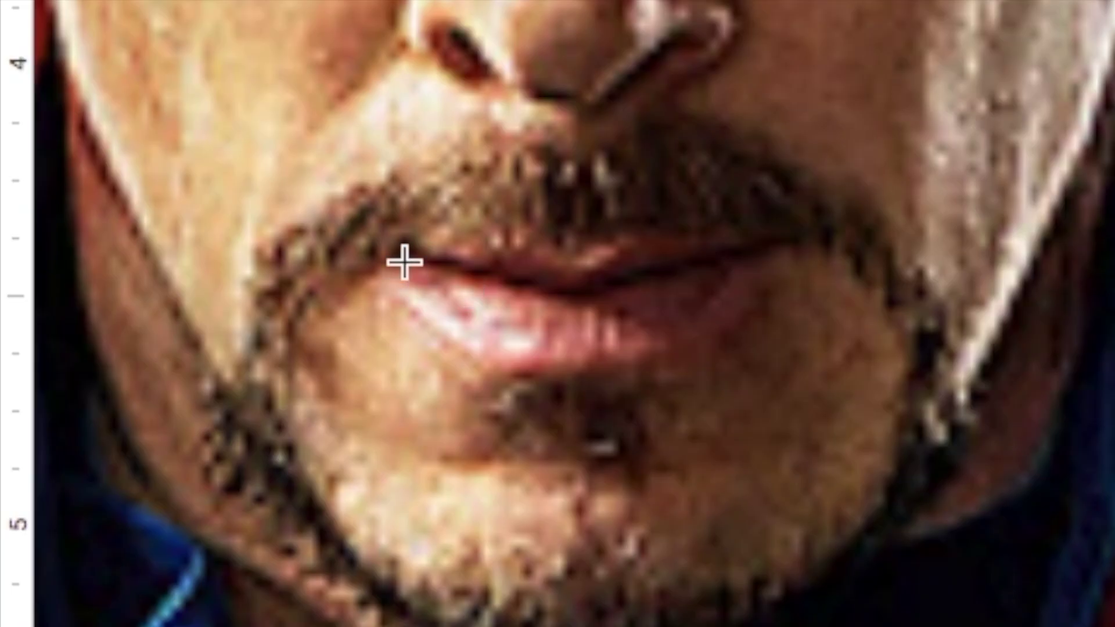
Trace the darker upper lip shape and place it on the illustration.
{"action": "left_click", "coordinate": [98, 458]}
{"action": "left_click", "coordinate": [139, 467]}
{"action": "left_click", "coordinate": [747, 229]}
{"action": "left_click", "coordinate": [784, 244]}
{"action": "left_click", "coordinate": [610, 249]}
{"action": "left_click", "coordinate": [406, 262]}
{"action": "left_click_drag", "start_coordinate": [146, 458], "coordinate": [958, 470]}
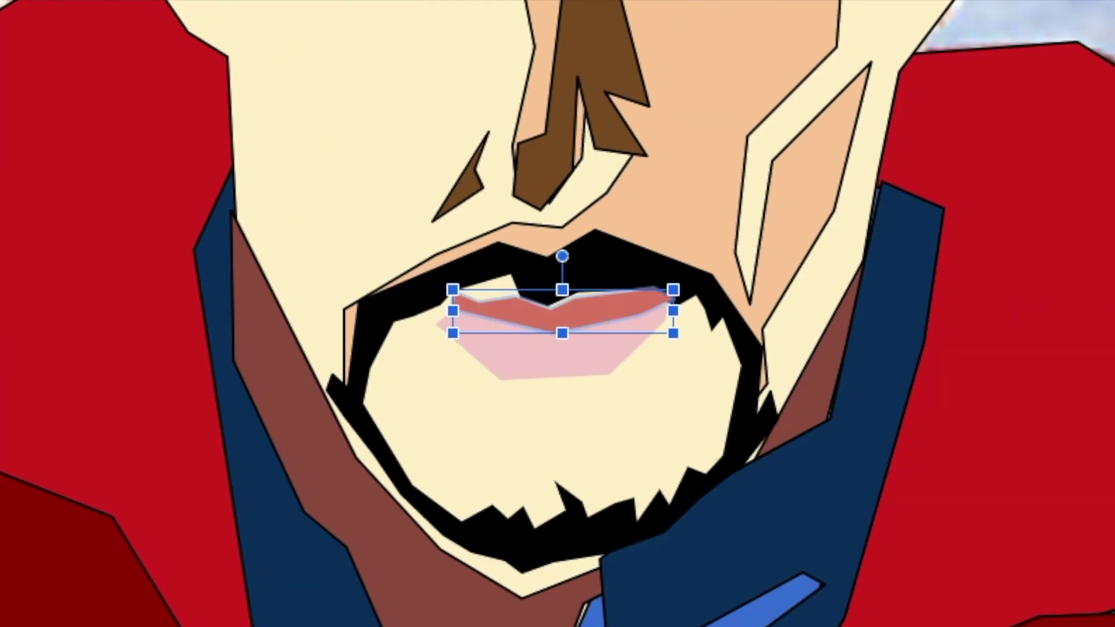
Adjust the upper lip's points and remove the face shape's black outline.
{"action": "double_click", "coordinate": [562, 313]}
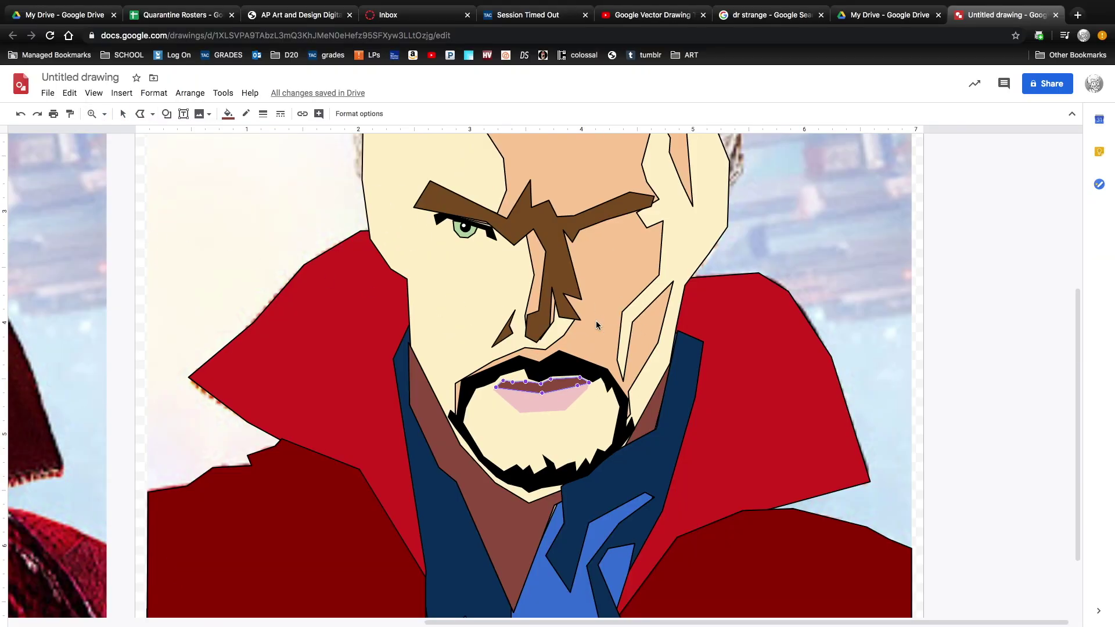
{"action": "left_click", "coordinate": [608, 289]}
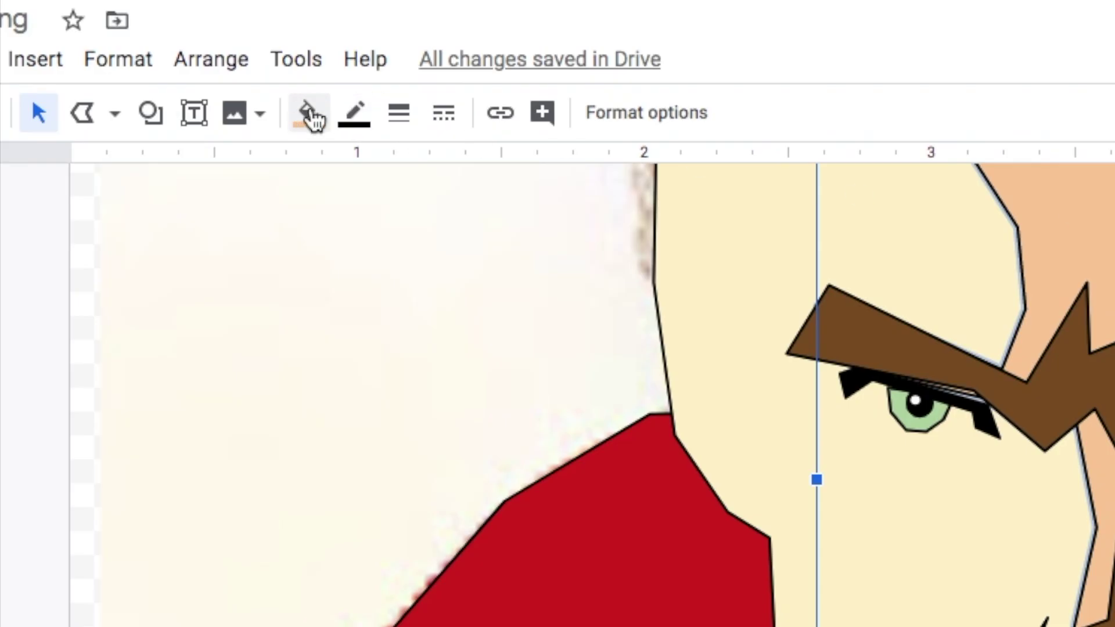
{"action": "left_click", "coordinate": [246, 114]}
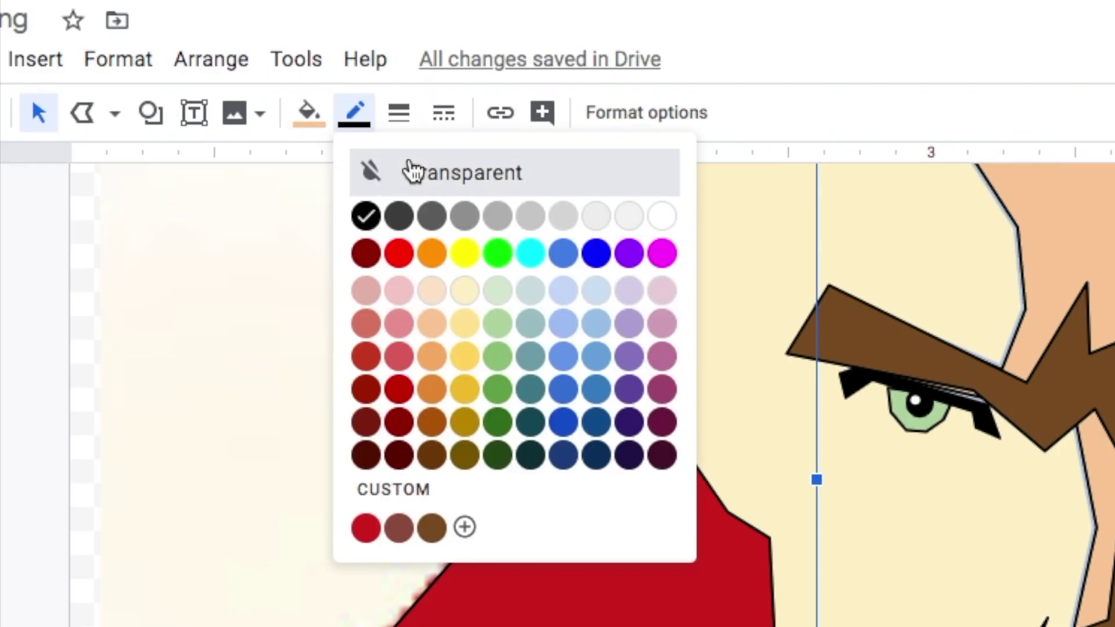
{"action": "left_click", "coordinate": [412, 171]}
{"action": "left_click", "coordinate": [846, 592]}
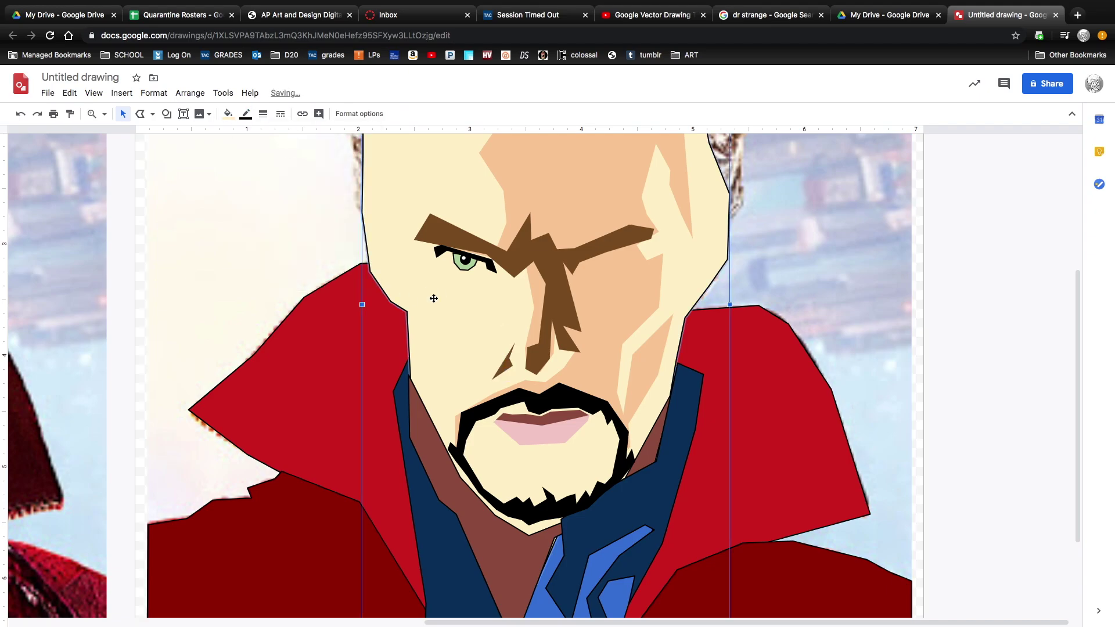
Trace a chin highlight shape inside the beard.
{"action": "double_click", "coordinate": [561, 531]}
{"action": "left_click", "coordinate": [567, 389]}
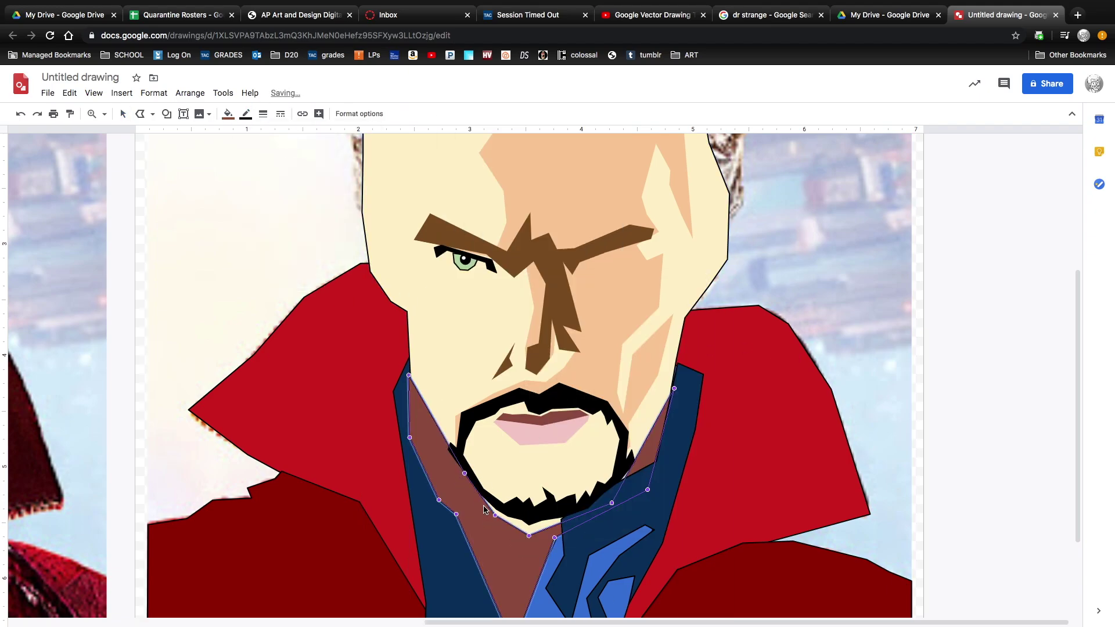
{"action": "scroll", "coordinate": [407, 349], "scroll_direction": "up", "scroll_amount": 2}
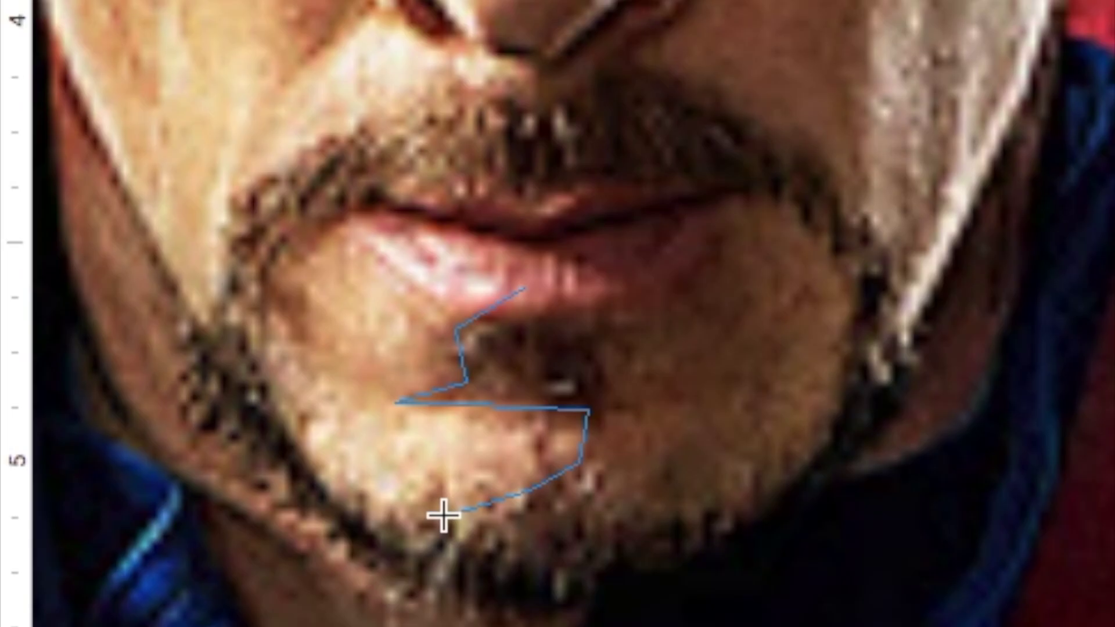
{"action": "left_click", "coordinate": [558, 551]}
{"action": "left_click", "coordinate": [697, 519]}
{"action": "left_click", "coordinate": [827, 455]}
{"action": "left_click", "coordinate": [865, 270]}
{"action": "left_click", "coordinate": [771, 179]}
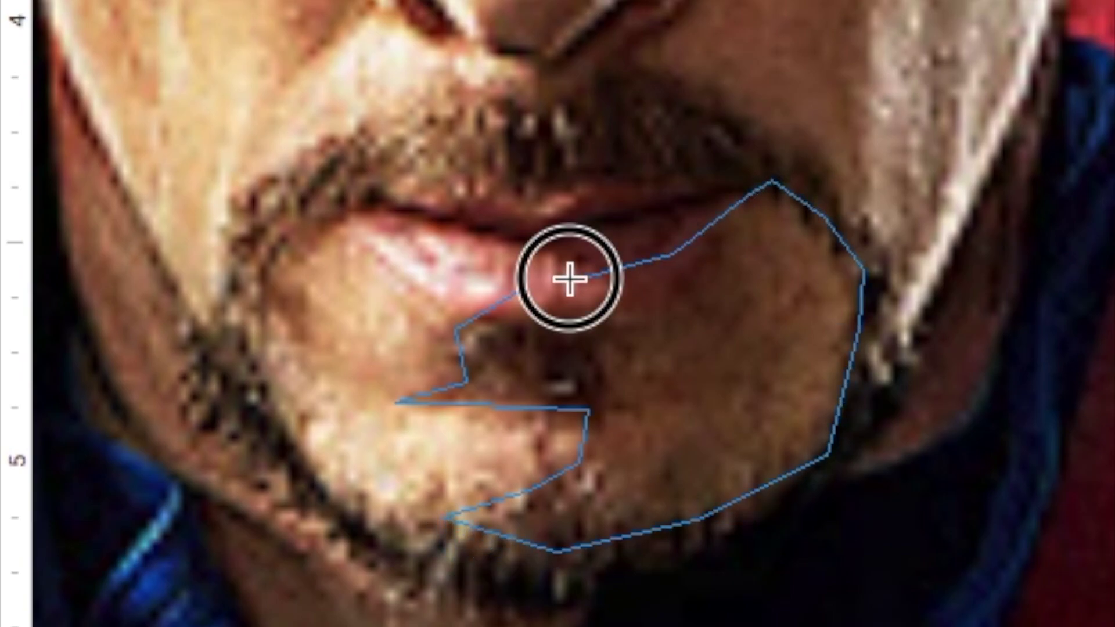
{"action": "left_click", "coordinate": [524, 288]}
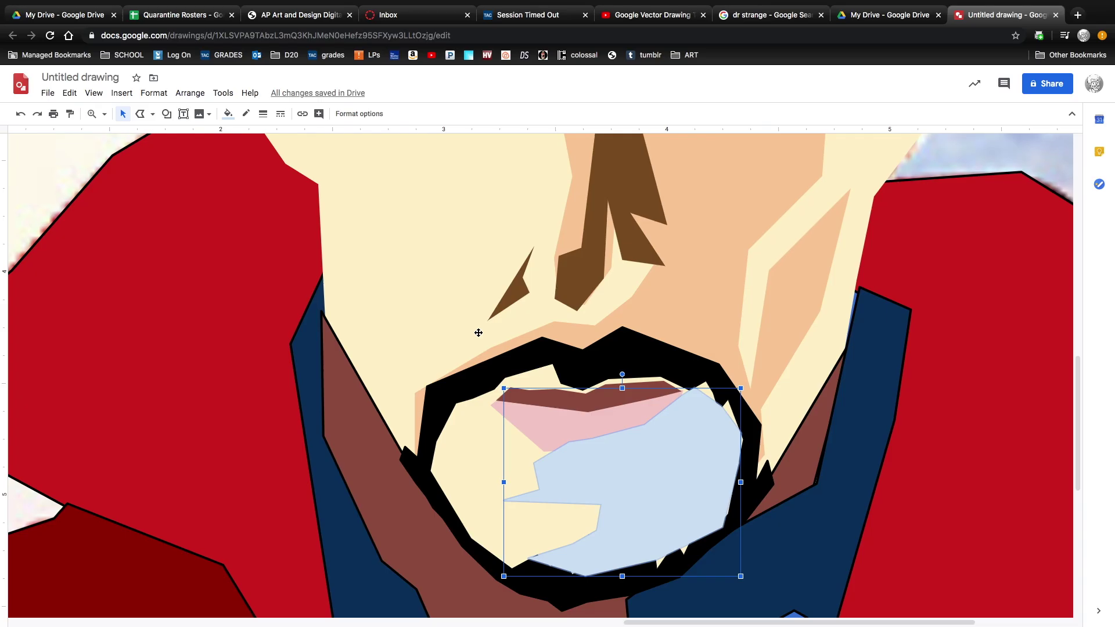
Fill the chin highlight peach and pull one corner inward.
{"action": "right_click", "coordinate": [693, 292]}
{"action": "right_click", "coordinate": [620, 334]}
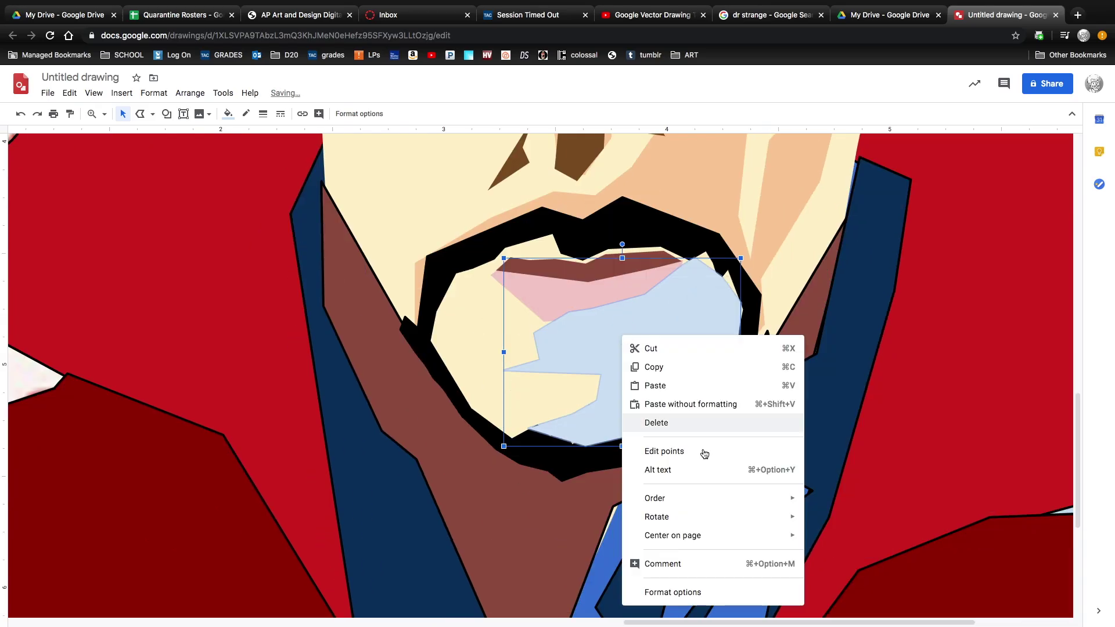
{"action": "key", "text": "Escape"}
{"action": "left_click", "coordinate": [228, 114]}
{"action": "left_click", "coordinate": [258, 216]}
{"action": "double_click", "coordinate": [492, 280]}
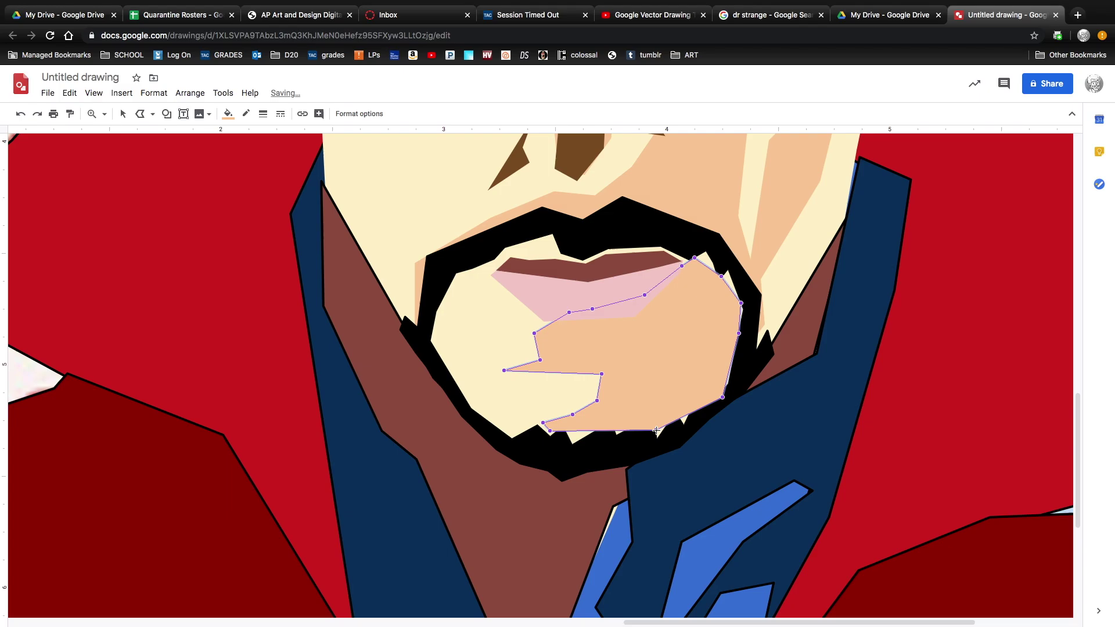
{"action": "left_click_drag", "start_coordinate": [734, 304], "coordinate": [552, 433]}
{"action": "left_click", "coordinate": [595, 422]}
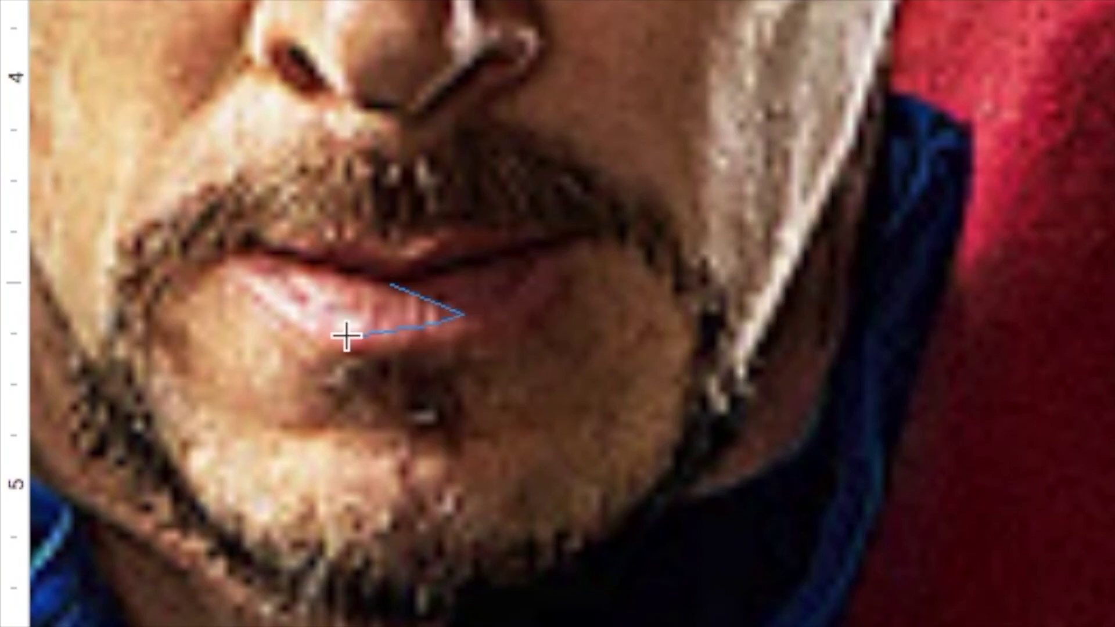
Trace the shadow along the lower lip and fill it dark brown.
{"action": "left_click", "coordinate": [347, 335]}
{"action": "left_click", "coordinate": [349, 360]}
{"action": "left_click", "coordinate": [470, 346]}
{"action": "left_click", "coordinate": [528, 332]}
{"action": "left_click", "coordinate": [584, 264]}
{"action": "left_click", "coordinate": [588, 232]}
{"action": "left_click", "coordinate": [476, 253]}
{"action": "left_click", "coordinate": [391, 284]}
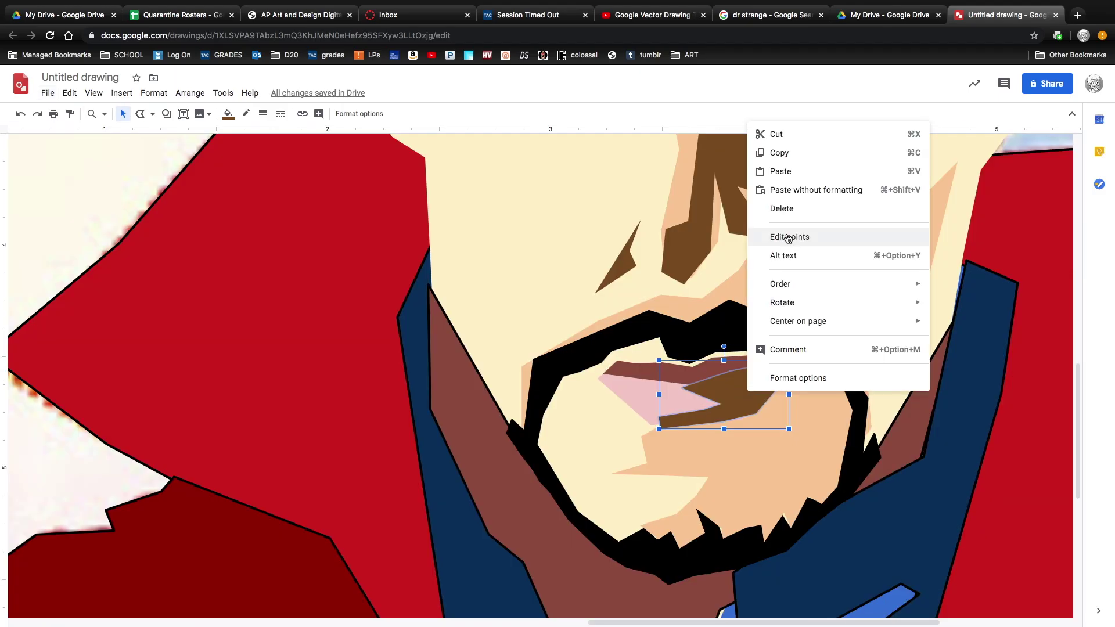
{"action": "left_click", "coordinate": [795, 236]}
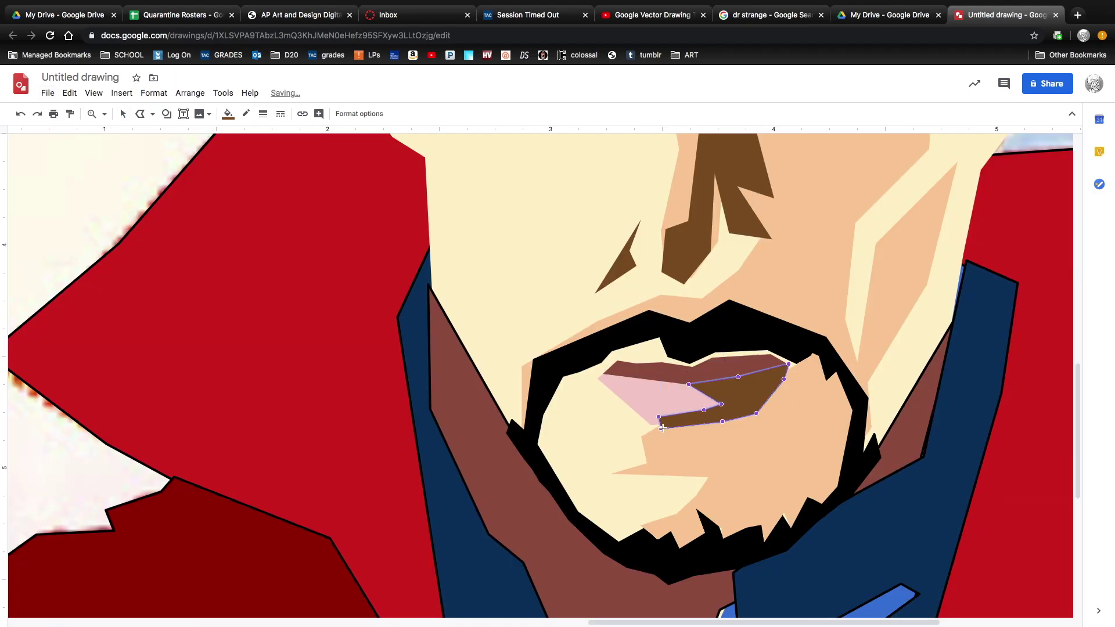
{"action": "left_click", "coordinate": [229, 114]}
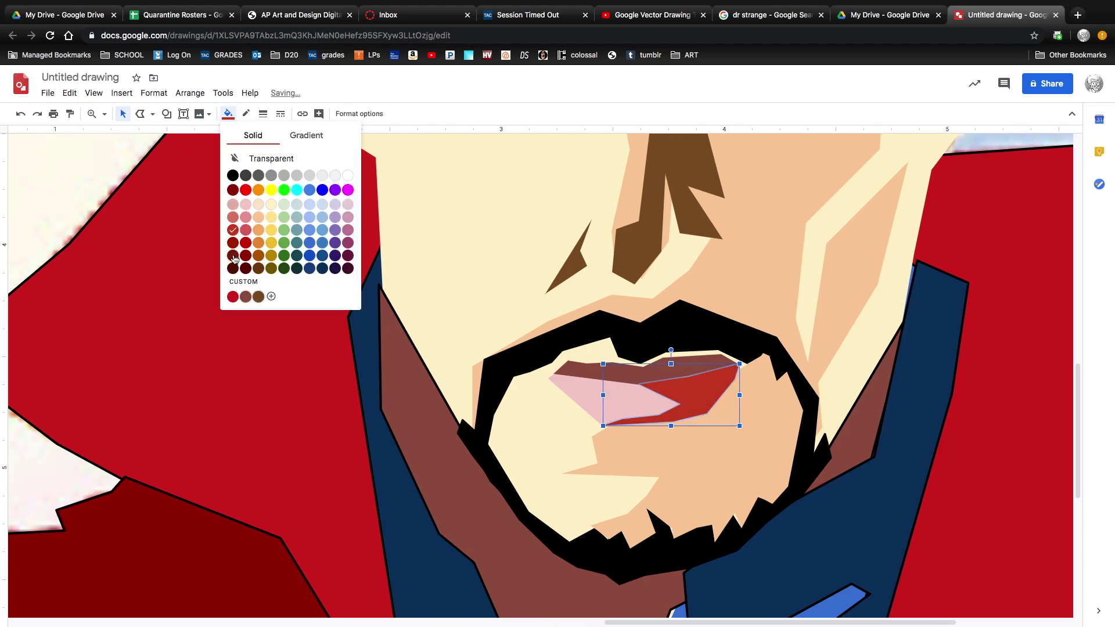
{"action": "left_click", "coordinate": [257, 267]}
Trace a short line on the photo and move it onto the cartoon face.
{"action": "left_click", "coordinate": [578, 419]}
{"action": "scroll", "coordinate": [577, 420], "scroll_direction": "left", "scroll_amount": 10}
{"action": "left_click", "coordinate": [140, 114]}
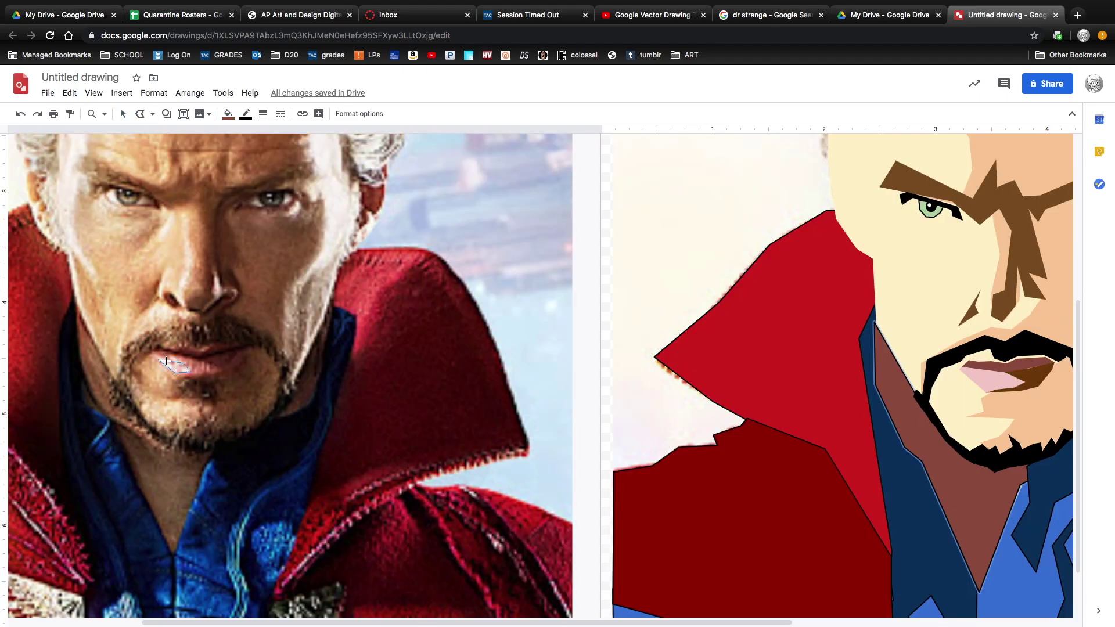
{"action": "left_click", "coordinate": [183, 220]}
{"action": "left_click", "coordinate": [186, 261]}
{"action": "double_click", "coordinate": [179, 286]}
{"action": "mouse_move", "coordinate": [183, 250]}
{"action": "left_mouse_down"}
{"action": "mouse_move", "coordinate": [991, 261]}
{"action": "mouse_move", "coordinate": [977, 246]}
{"action": "left_mouse_up"}
Begin tracing the hair edge on the photo.
{"action": "scroll", "coordinate": [978, 247], "scroll_direction": "up", "scroll_amount": 2}
{"action": "left_click", "coordinate": [139, 114]}
{"action": "left_click", "coordinate": [79, 186]}
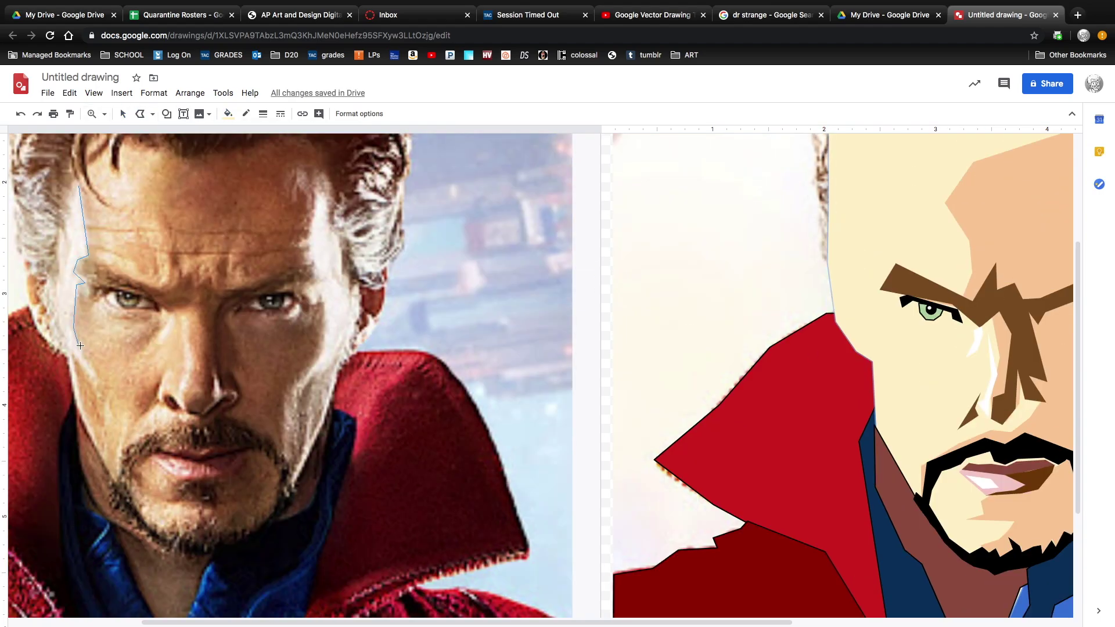
Finish the white highlight trace, move it onto the cartoon face and adjust the eyebrow.
{"action": "double_click", "coordinate": [56, 295]}
{"action": "left_click_drag", "start_coordinate": [70, 325], "coordinate": [876, 296]}
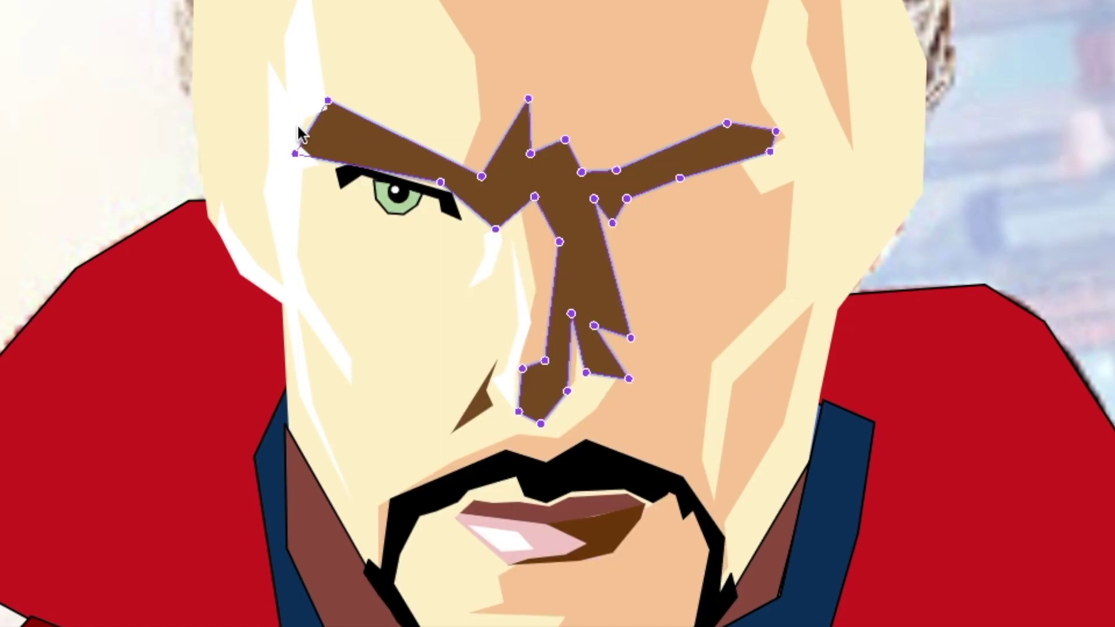
{"action": "mouse_move", "coordinate": [339, 111]}
{"action": "left_mouse_down"}
{"action": "mouse_move", "coordinate": [325, 110]}
{"action": "mouse_move", "coordinate": [304, 144]}
{"action": "left_mouse_up"}
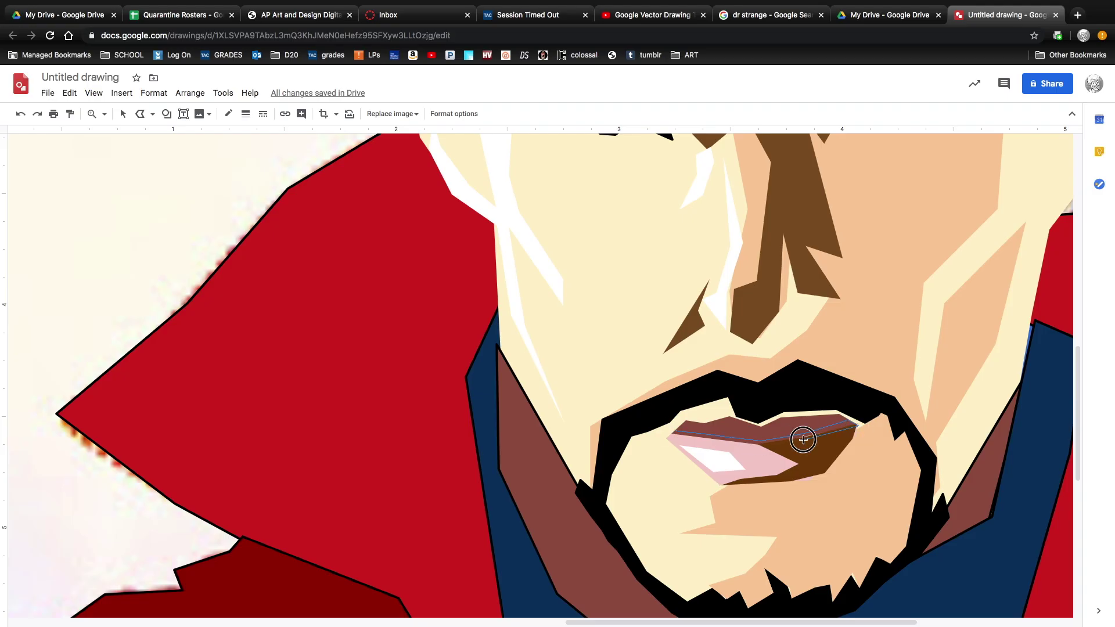
Close the line between the lips and fill it black.
{"action": "left_click", "coordinate": [675, 431]}
{"action": "left_click", "coordinate": [229, 114]}
{"action": "left_click", "coordinate": [230, 175]}
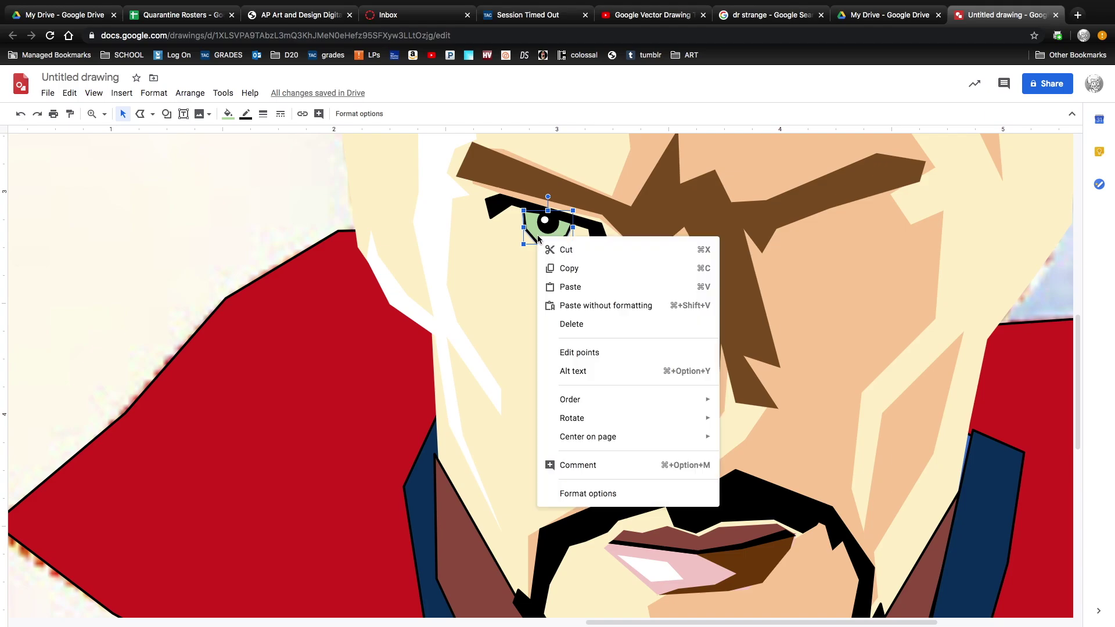
{"action": "left_click", "coordinate": [563, 354]}
Copy and paste the green eye, then flip the copy horizontally.
{"action": "left_click", "coordinate": [228, 114]}
{"action": "left_click", "coordinate": [302, 194]}
{"action": "right_click", "coordinate": [555, 238]}
{"action": "left_click", "coordinate": [658, 281]}
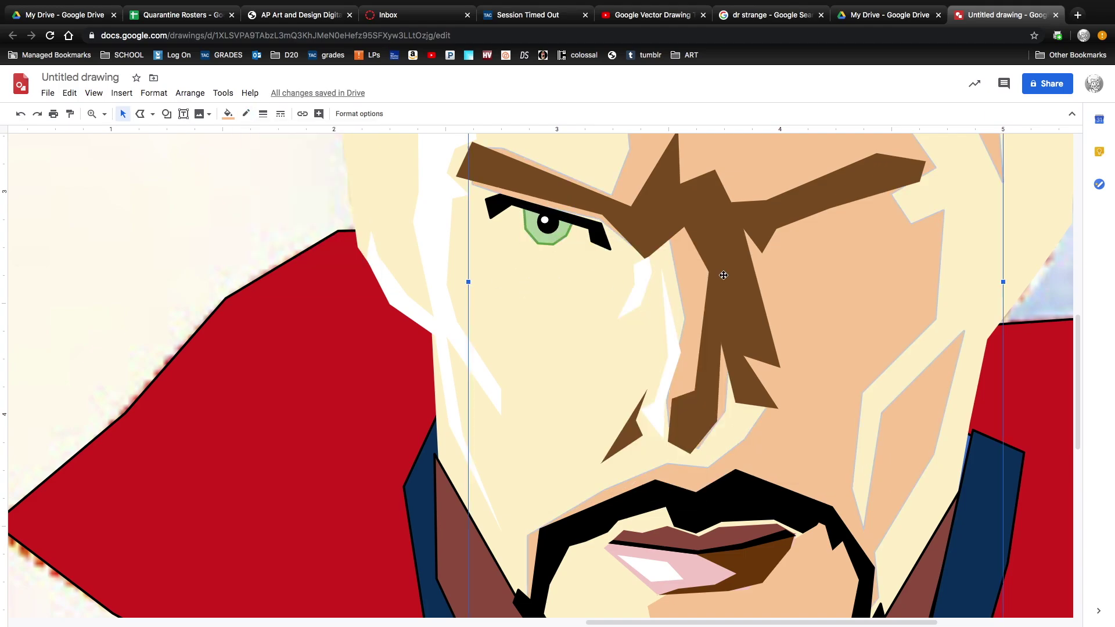
{"action": "right_click", "coordinate": [793, 260]}
{"action": "left_click", "coordinate": [824, 311]}
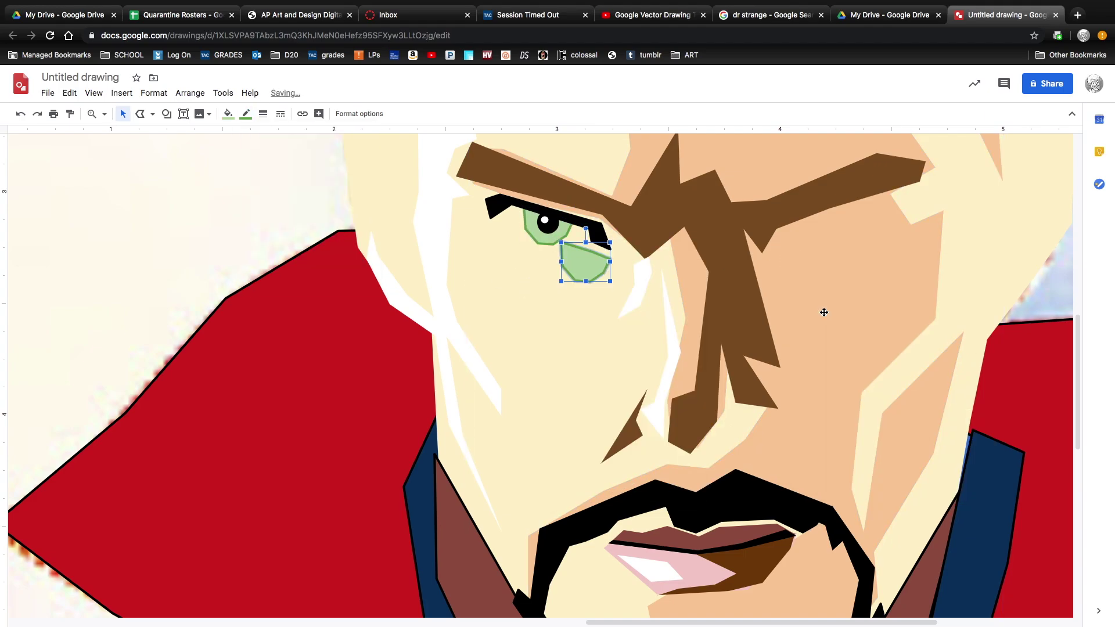
{"action": "right_click", "coordinate": [580, 266]}
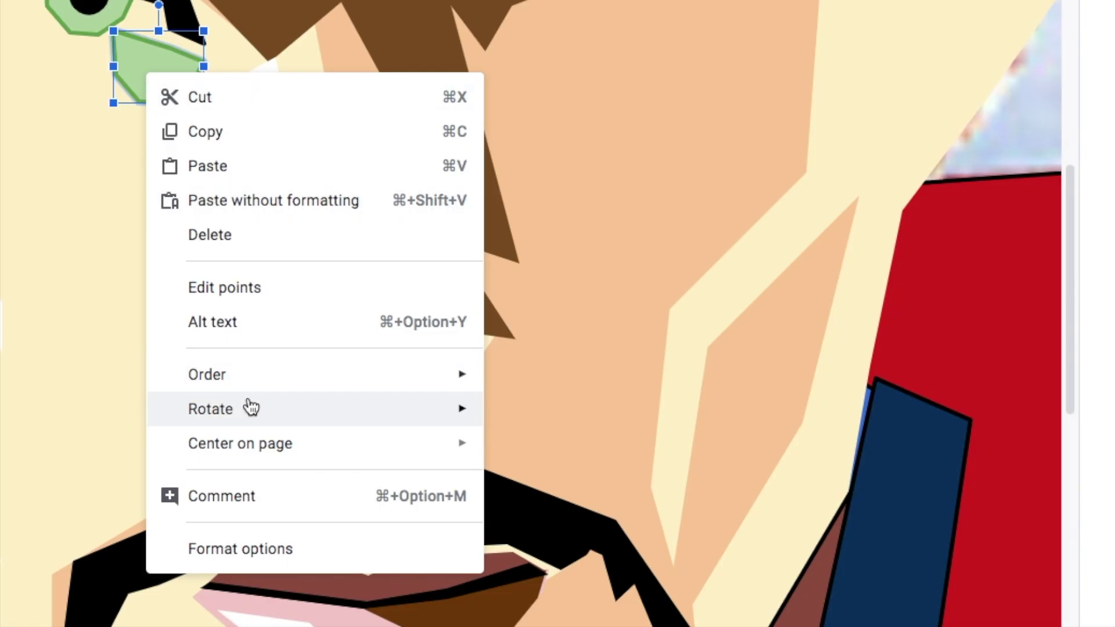
{"action": "mouse_move", "coordinate": [636, 445]}
{"action": "left_click", "coordinate": [605, 486]}
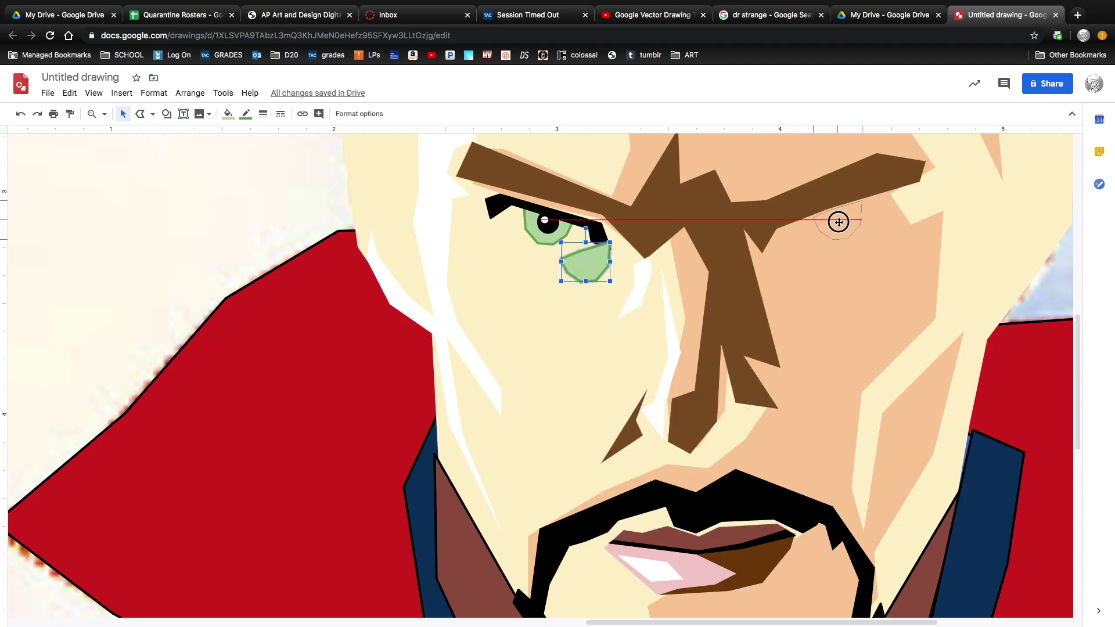
Place the mirrored eye on the right eye, then start tracing the eye white.
{"action": "left_click", "coordinate": [104, 114]}
{"action": "left_click", "coordinate": [144, 237]}
{"action": "right_click", "coordinate": [787, 416]}
{"action": "left_click", "coordinate": [864, 330]}
{"action": "left_click", "coordinate": [105, 114]}
{"action": "left_click", "coordinate": [145, 241]}
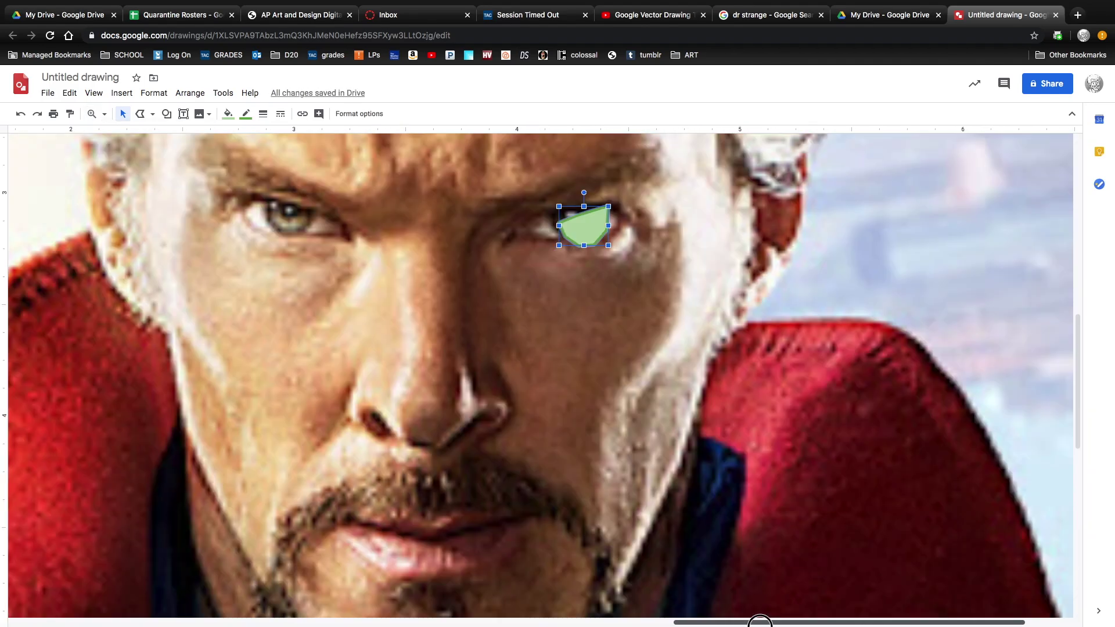
{"action": "left_click", "coordinate": [562, 222]}
{"action": "left_click", "coordinate": [104, 114]}
{"action": "left_click", "coordinate": [145, 237]}
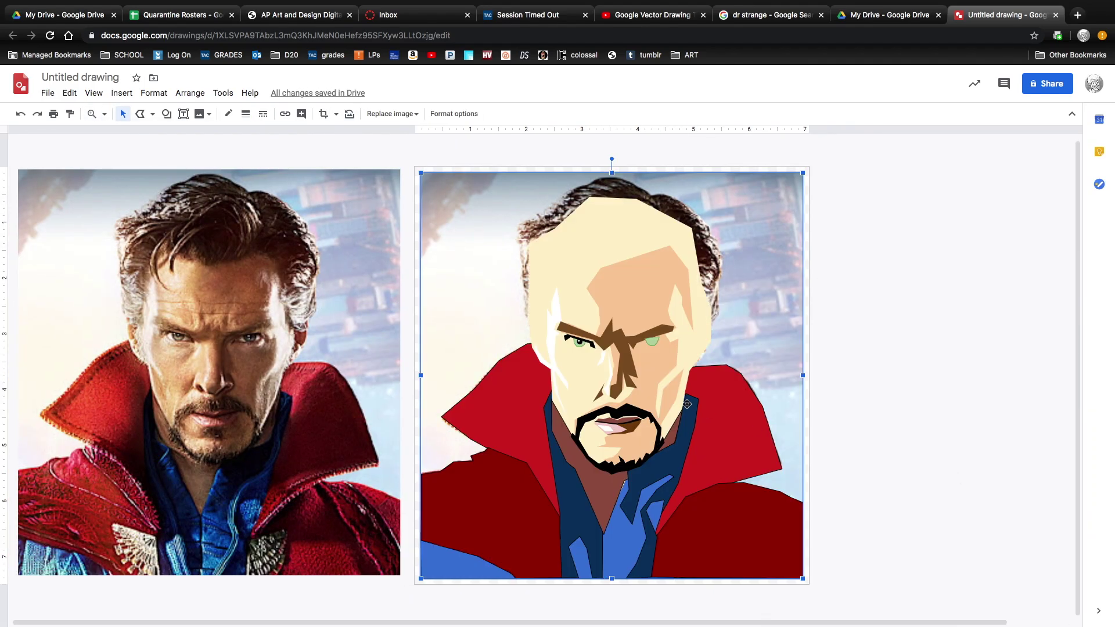
{"action": "left_click", "coordinate": [390, 397]}
{"action": "left_click", "coordinate": [407, 376]}
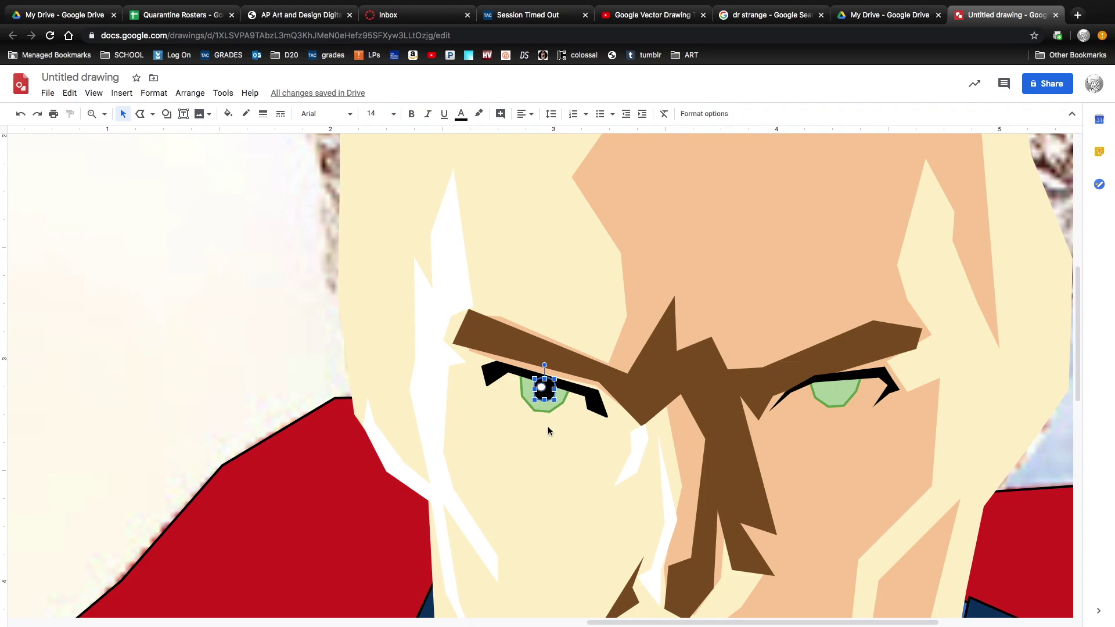
Move the copied black pupil into the right eye and fill the first eye-white shape white.
{"action": "left_click_drag", "start_coordinate": [581, 427], "coordinate": [842, 392]}
{"action": "left_click", "coordinate": [837, 450]}
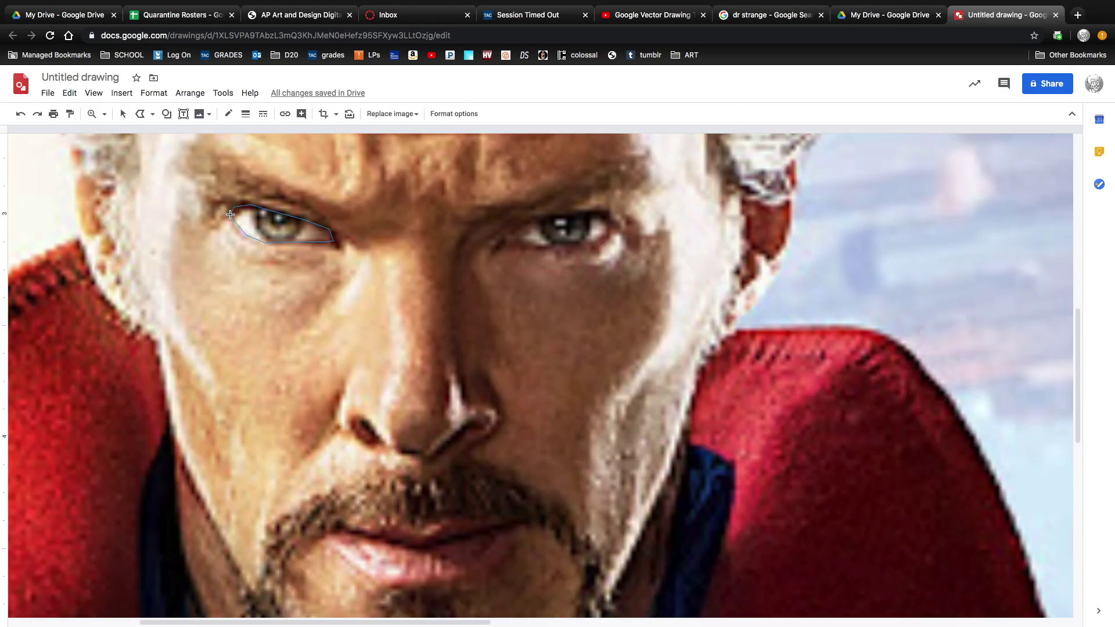
{"action": "left_click", "coordinate": [230, 215]}
{"action": "left_click", "coordinate": [228, 113]}
{"action": "left_click", "coordinate": [339, 172]}
Close the right eye-white shape, then zoom to 100% and closer on the face.
{"action": "left_click", "coordinate": [544, 248]}
{"action": "left_click", "coordinate": [521, 239]}
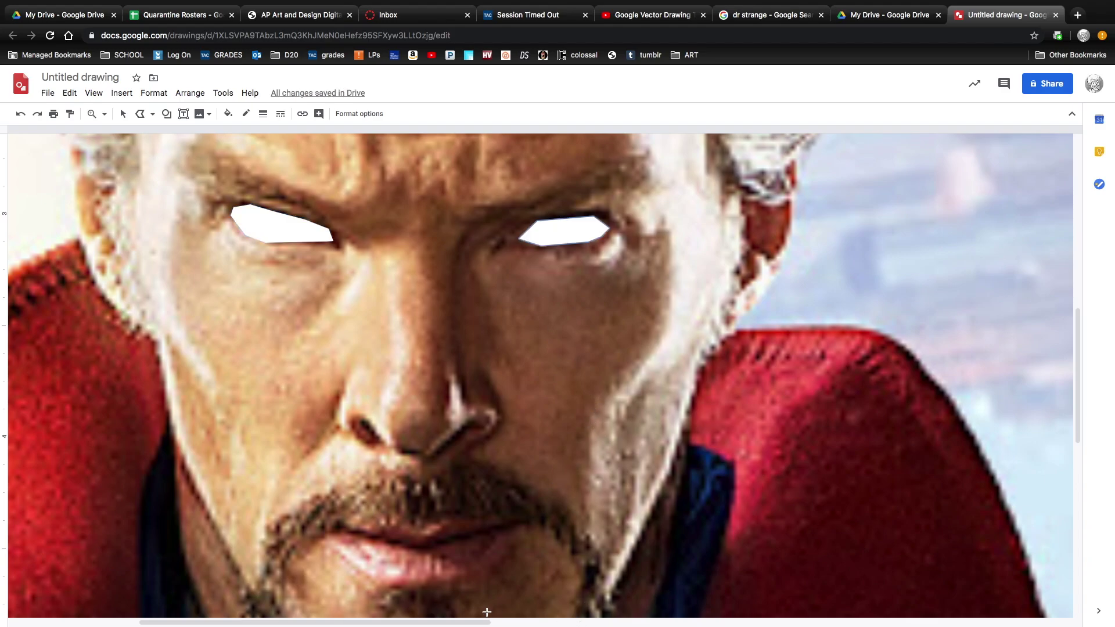
{"action": "left_click_drag", "start_coordinate": [481, 622], "coordinate": [437, 621]}
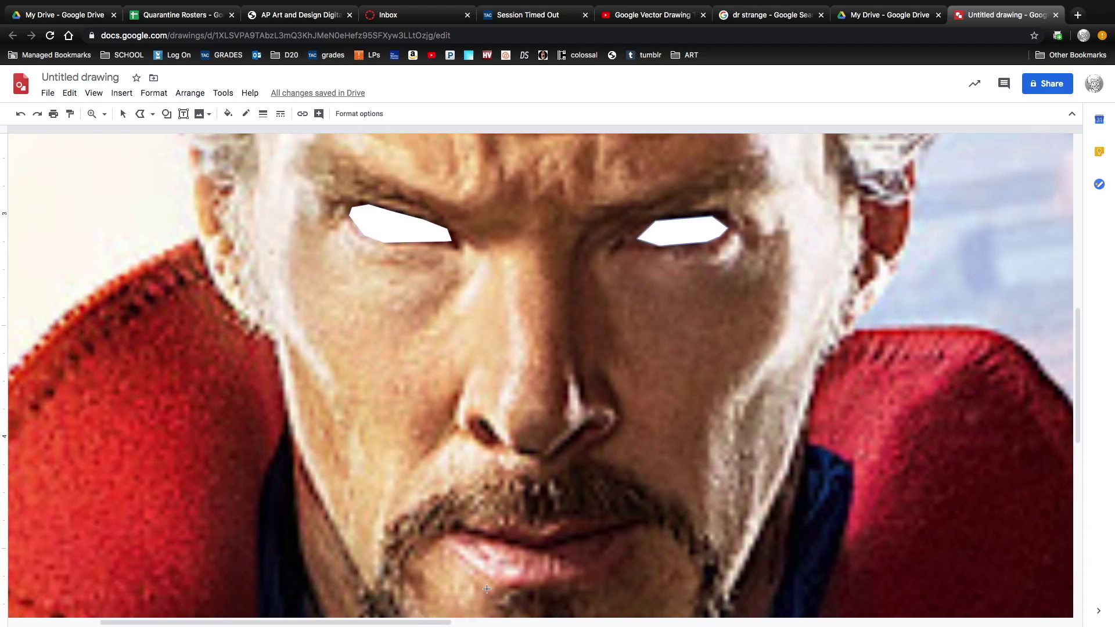
{"action": "left_click", "coordinate": [104, 113]}
{"action": "left_click", "coordinate": [145, 169]}
{"action": "left_click_drag", "start_coordinate": [740, 352], "coordinate": [664, 351]}
{"action": "key", "text": "ctrl+alt+equal"}
{"action": "key", "text": "ctrl+alt+equal"}
{"action": "scroll", "coordinate": [447, 280], "scroll_direction": "right", "scroll_amount": 10}
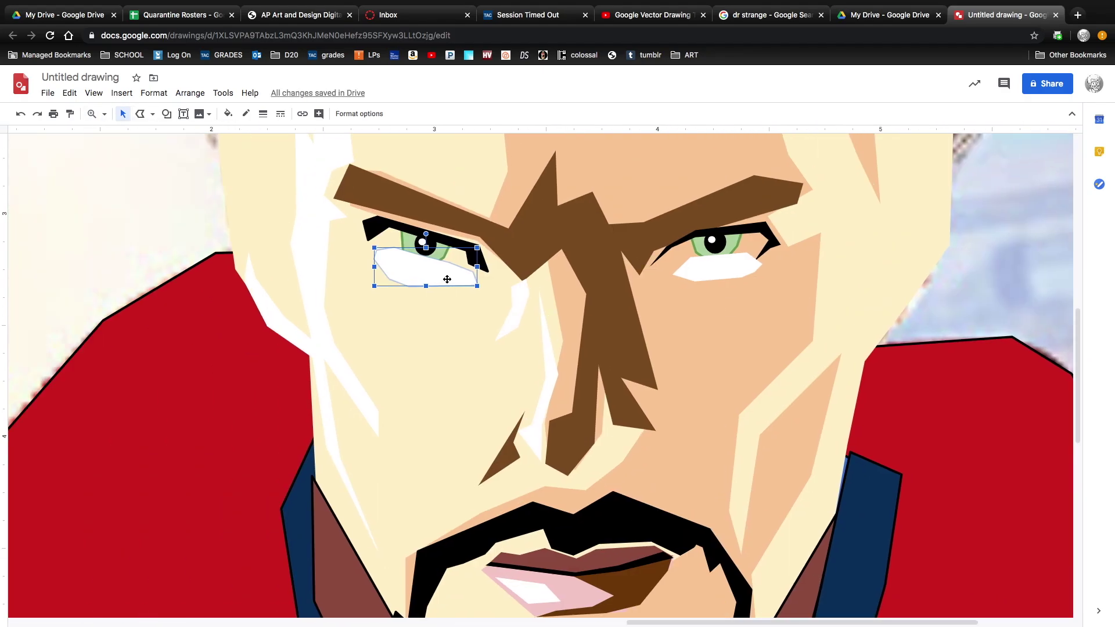
Move the eye white onto the right eye, reshape its points, and begin tracing the nostril.
{"action": "left_click_drag", "start_coordinate": [427, 267], "coordinate": [717, 229]}
{"action": "left_click", "coordinate": [752, 318]}
{"action": "right_click", "coordinate": [699, 288]}
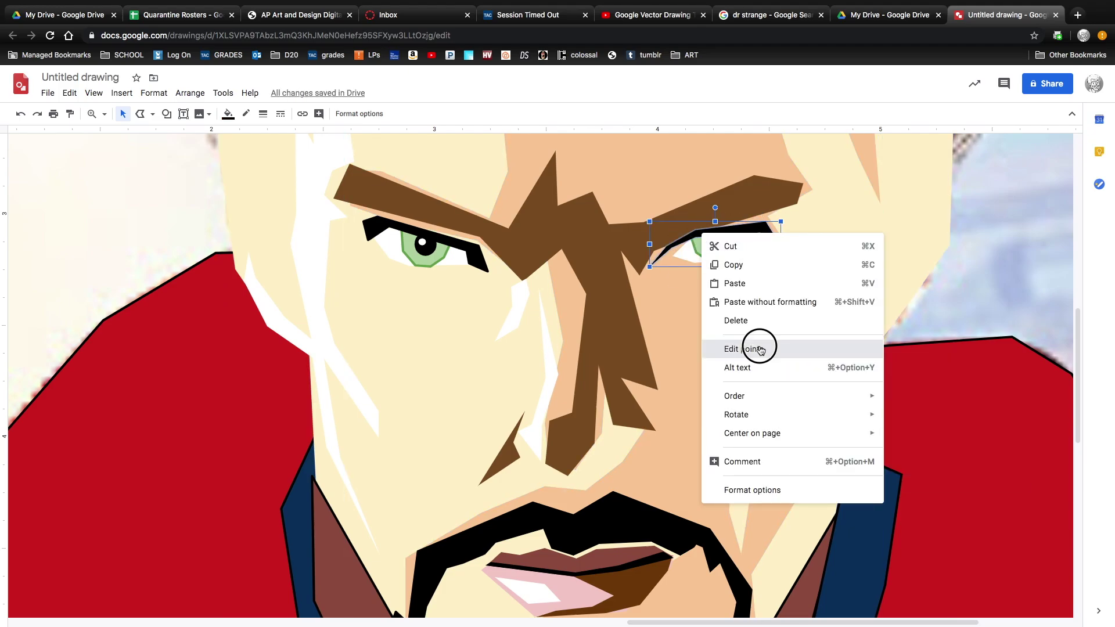
{"action": "left_click", "coordinate": [761, 347]}
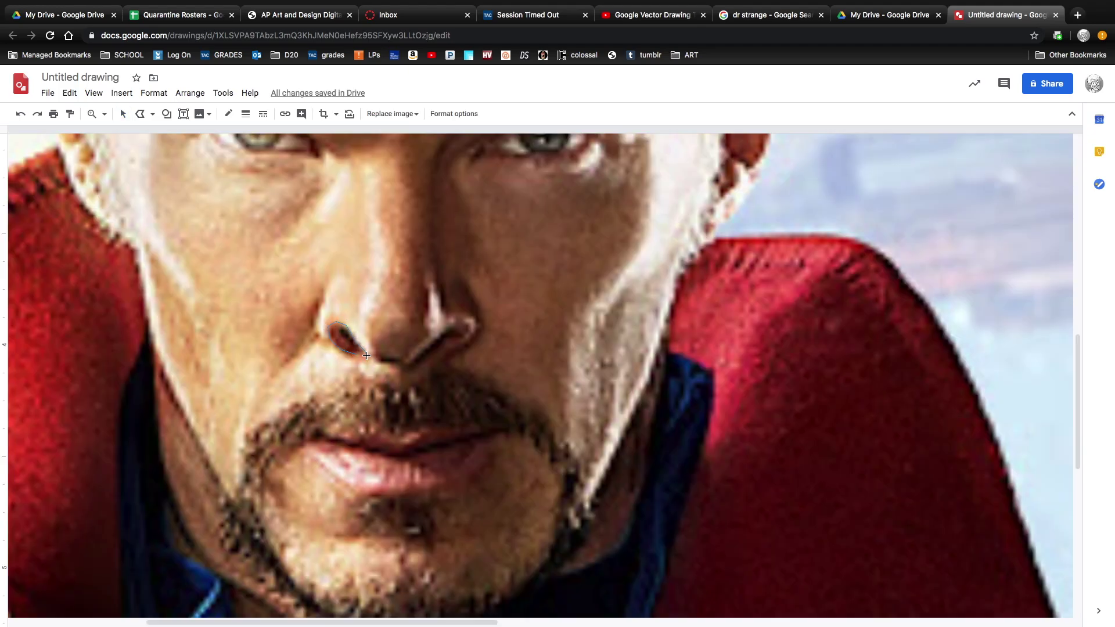
{"action": "left_click", "coordinate": [367, 356]}
Close the nostril shape, fill it dark red, and move it onto the cartoon nose.
{"action": "left_click", "coordinate": [228, 113]}
{"action": "left_click", "coordinate": [238, 218]}
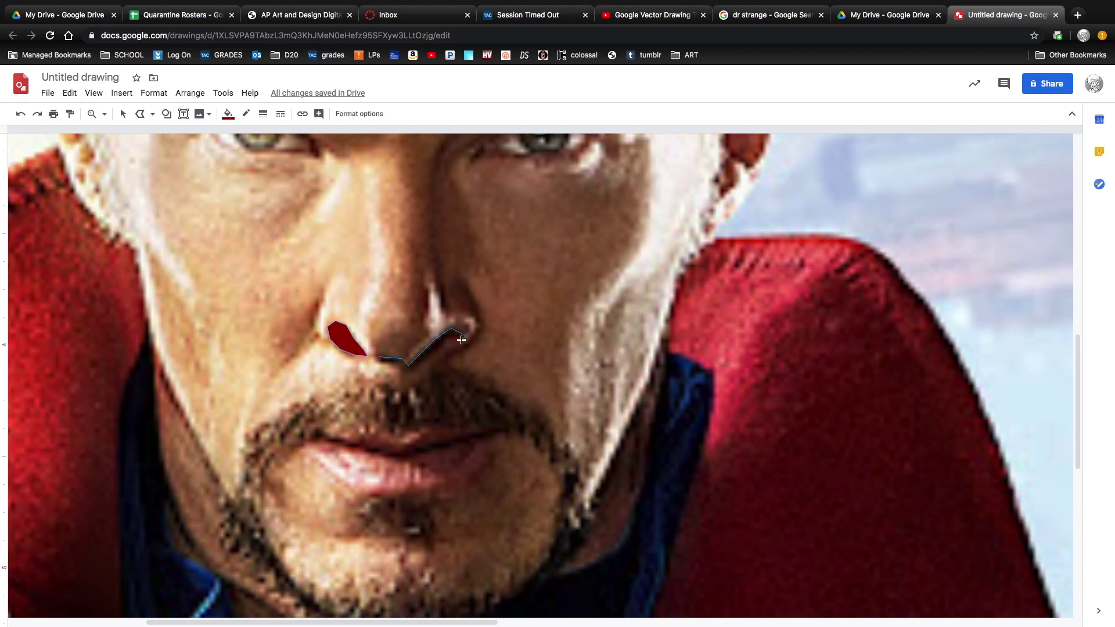
{"action": "left_click", "coordinate": [378, 357]}
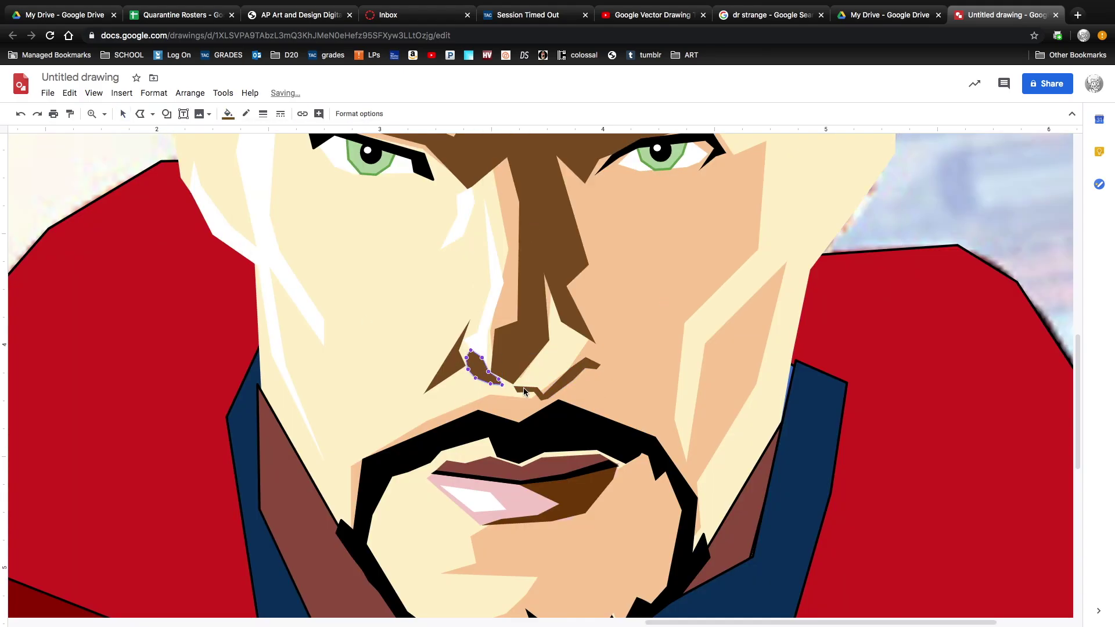
{"action": "left_click_drag", "start_coordinate": [461, 375], "coordinate": [535, 391]}
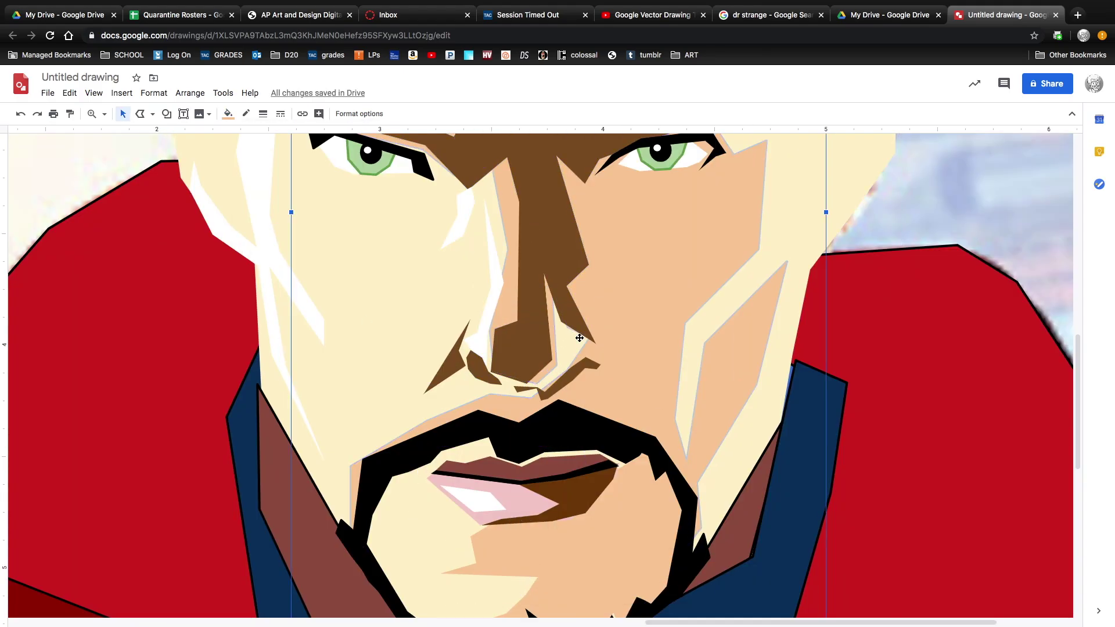
{"action": "scroll", "coordinate": [545, 394], "scroll_direction": "left", "scroll_amount": 4}
{"action": "scroll", "coordinate": [545, 395], "scroll_direction": "up", "scroll_amount": 3}
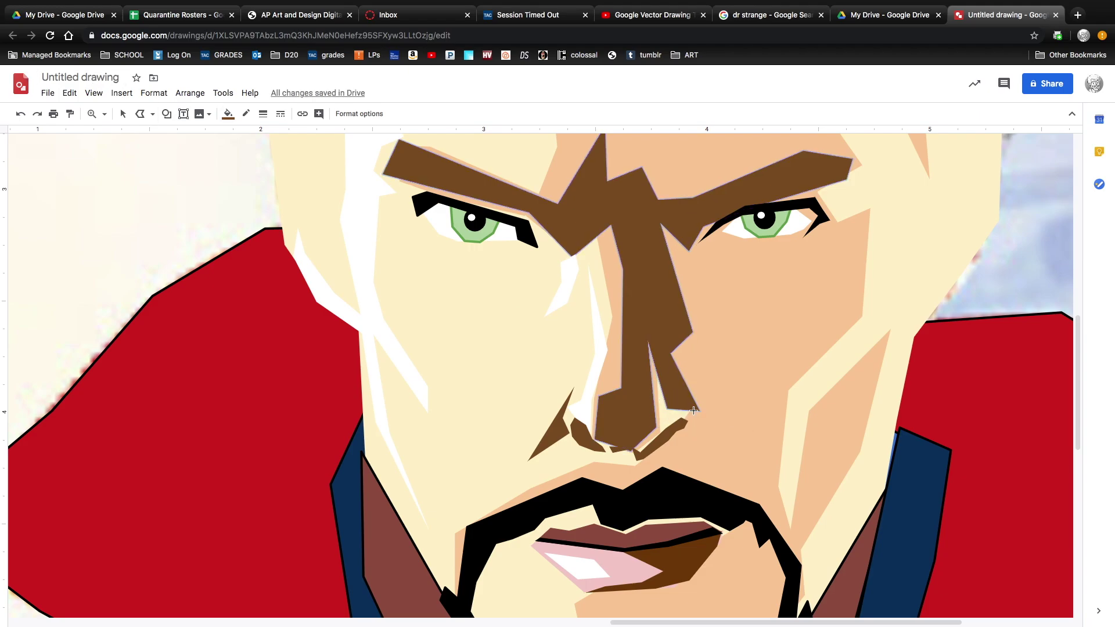
{"action": "left_click", "coordinate": [699, 410]}
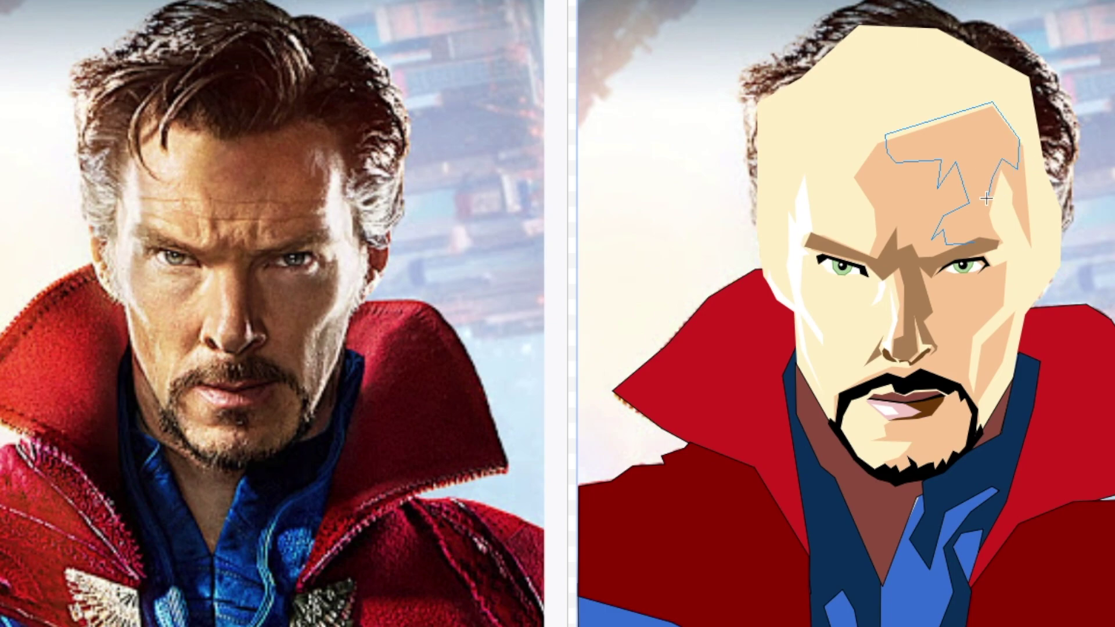
Fill the forehead shadow shape brown and the chin shape black, then start a cheek outline.
{"action": "left_click", "coordinate": [995, 245]}
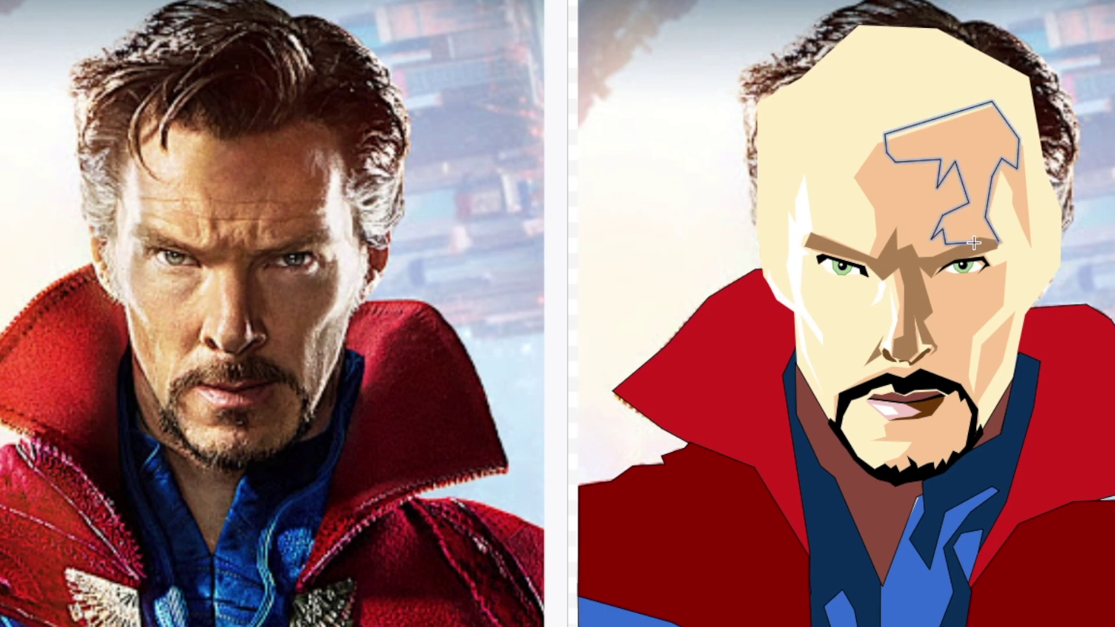
{"action": "left_click", "coordinate": [351, 266]}
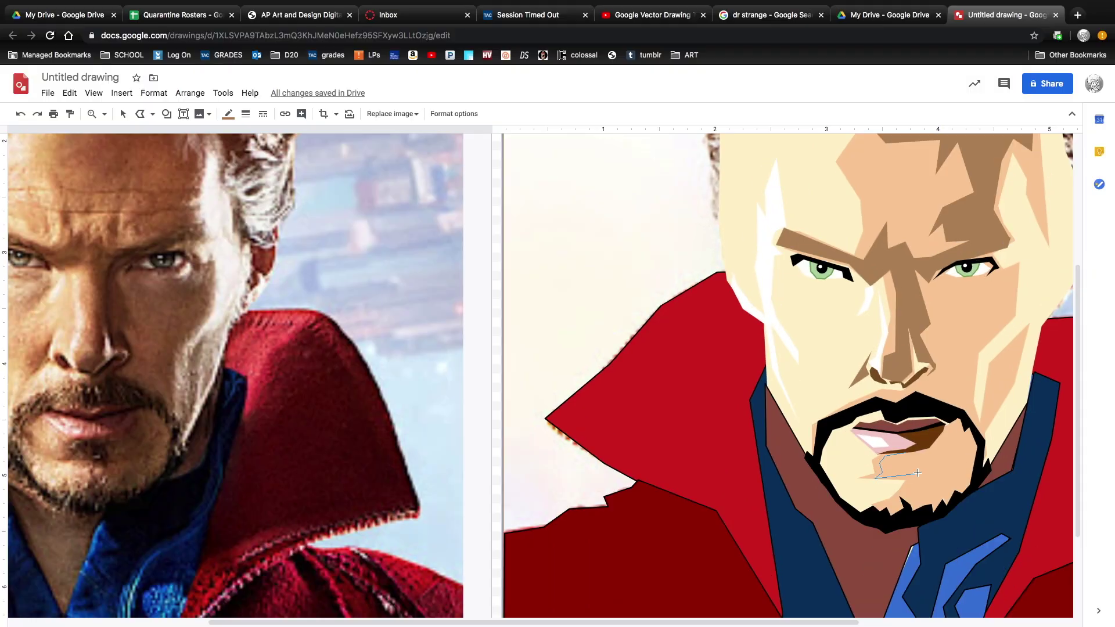
{"action": "left_click", "coordinate": [946, 434]}
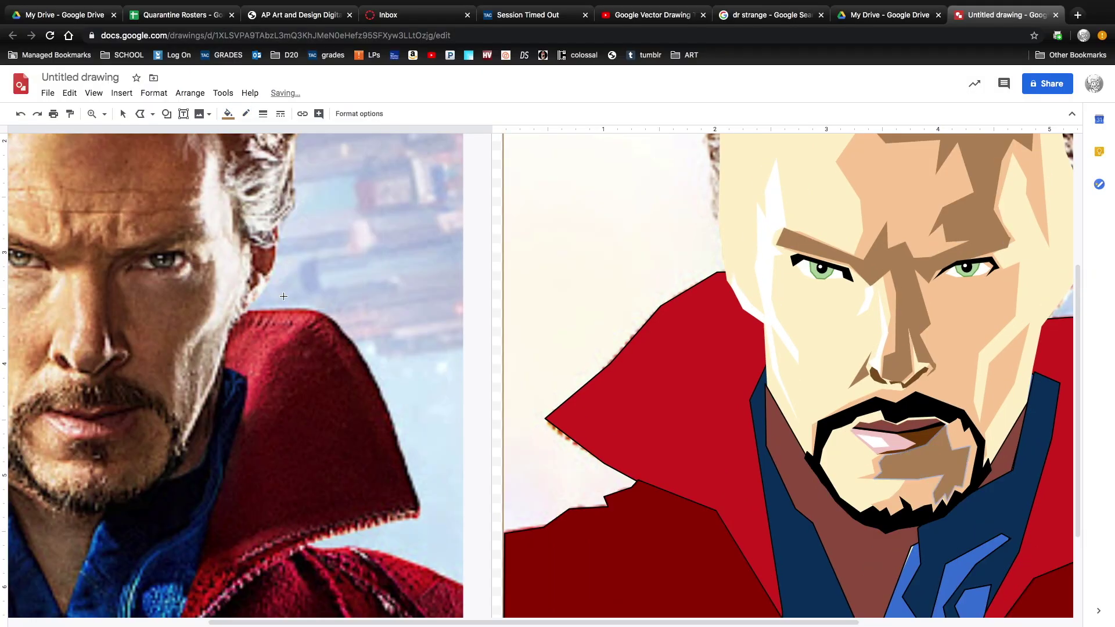
{"action": "left_click", "coordinate": [910, 461]}
{"action": "scroll", "coordinate": [910, 460], "scroll_direction": "right", "scroll_amount": 2}
{"action": "left_click", "coordinate": [978, 344]}
{"action": "left_click", "coordinate": [942, 434]}
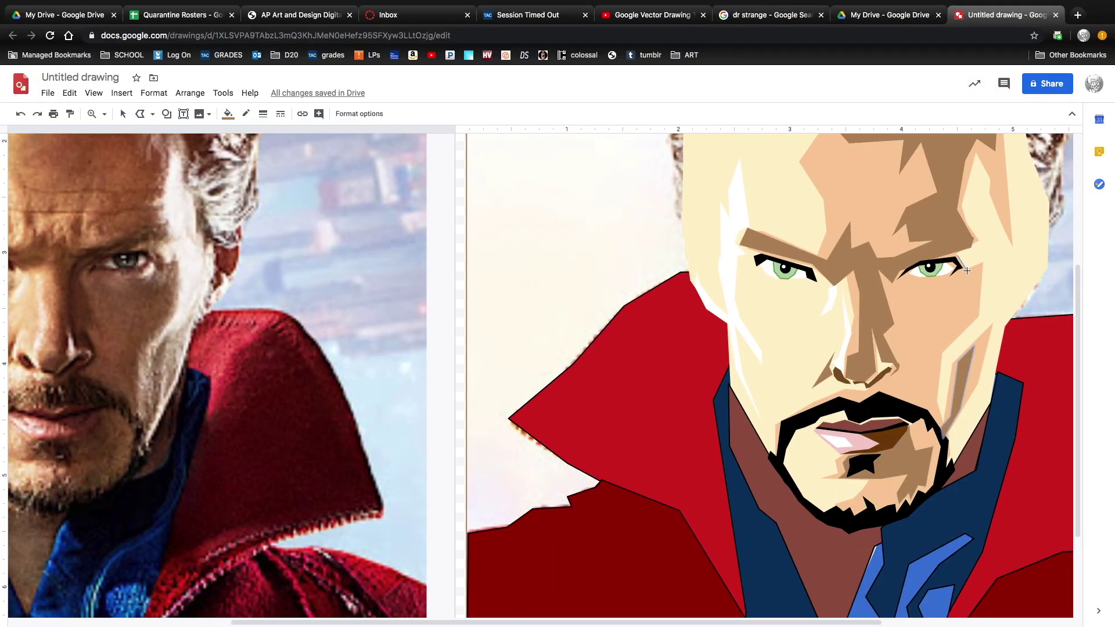
Close the cheek outline, then trace a brown hair shape over the photo down the left temple.
{"action": "left_click", "coordinate": [956, 278]}
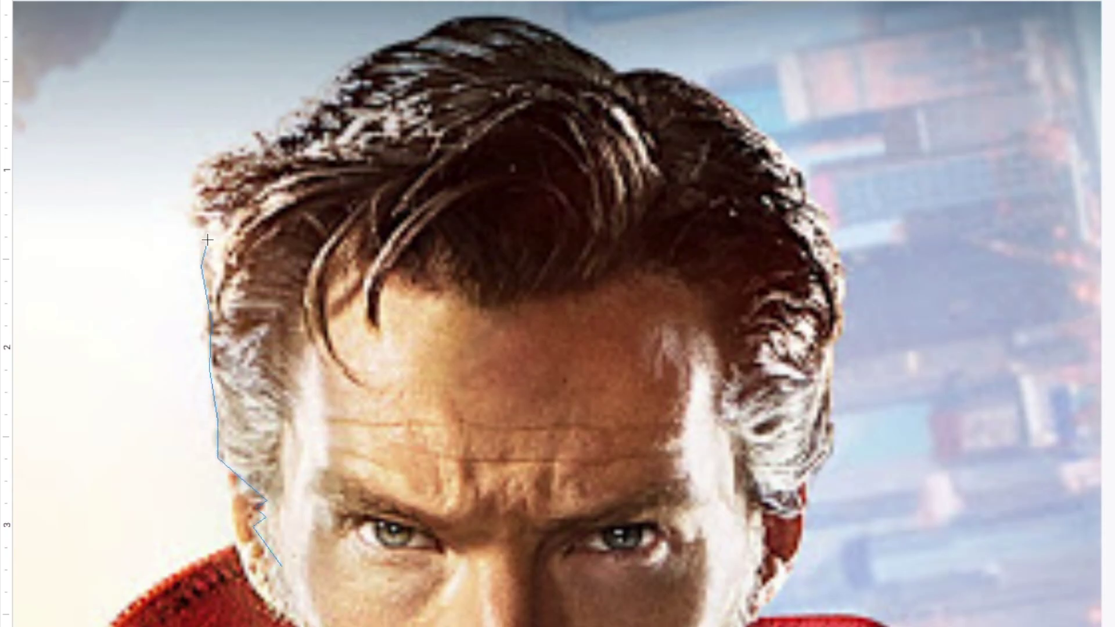
{"action": "left_click", "coordinate": [832, 216]}
{"action": "left_click", "coordinate": [831, 441]}
{"action": "left_click", "coordinate": [804, 514]}
{"action": "left_click", "coordinate": [749, 578]}
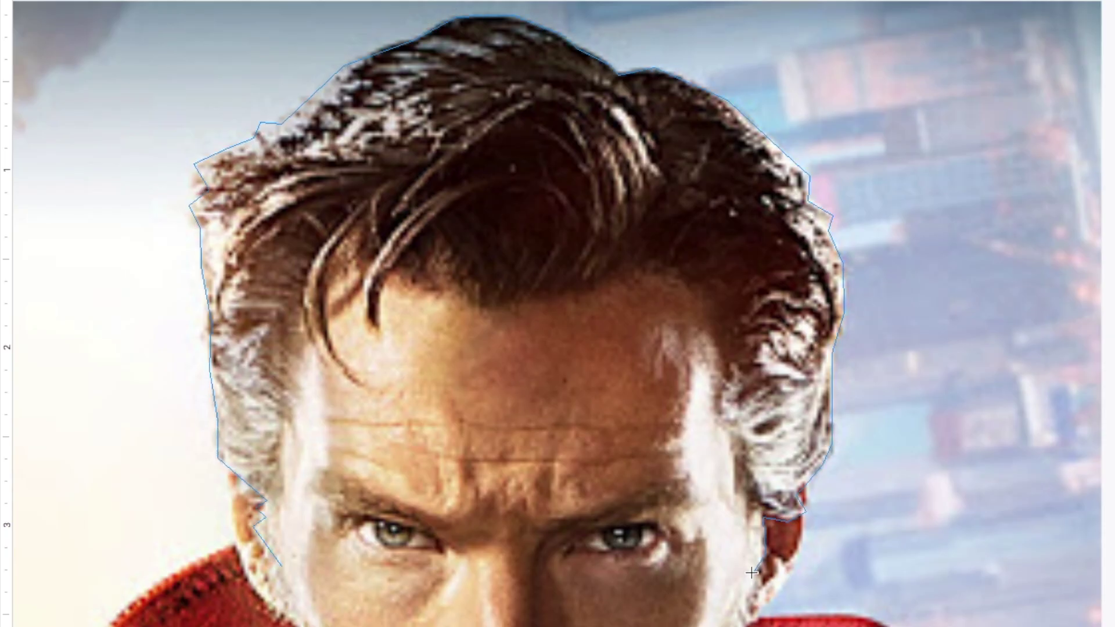
{"action": "left_click", "coordinate": [714, 406]}
{"action": "left_click", "coordinate": [655, 272]}
{"action": "left_click", "coordinate": [491, 310]}
{"action": "left_click", "coordinate": [381, 337]}
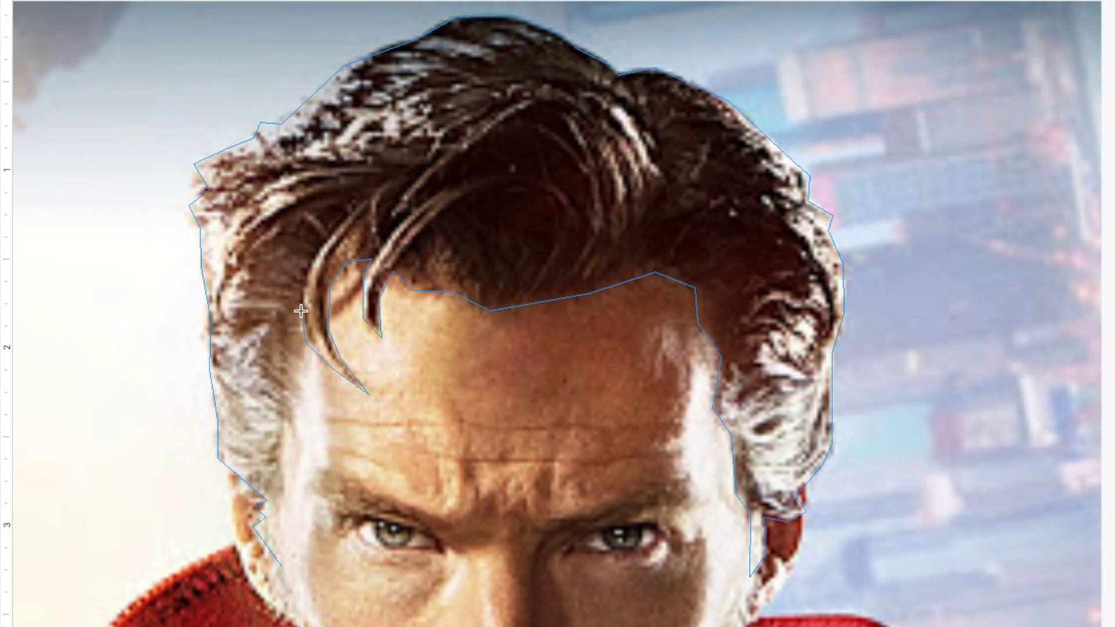
{"action": "left_click", "coordinate": [299, 357]}
{"action": "left_click", "coordinate": [298, 429]}
{"action": "left_click", "coordinate": [287, 440]}
{"action": "left_click", "coordinate": [286, 502]}
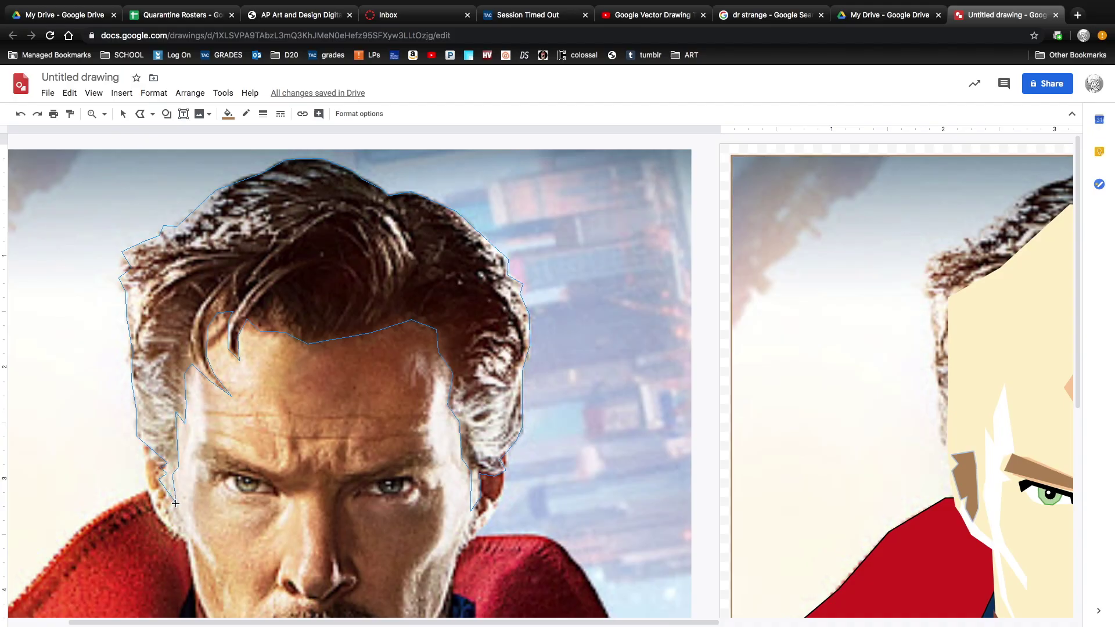
{"action": "left_click", "coordinate": [175, 503]}
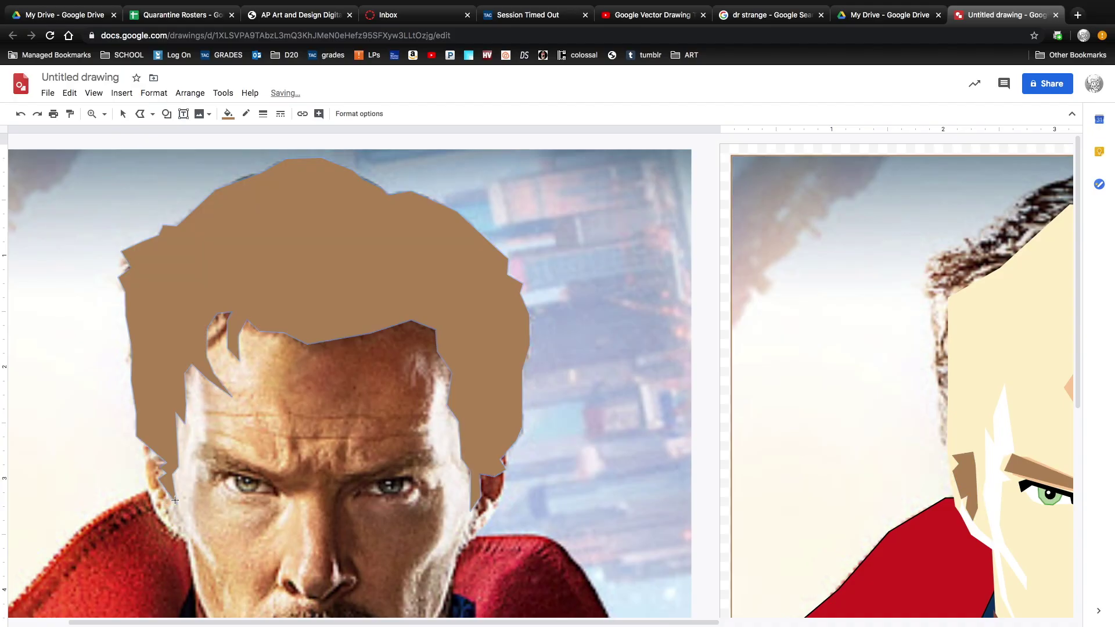
Cut the hair shape from the photo and paste it onto the cartoon.
{"action": "key", "text": "super+alt+minus"}
{"action": "key", "text": "super+alt+minus"}
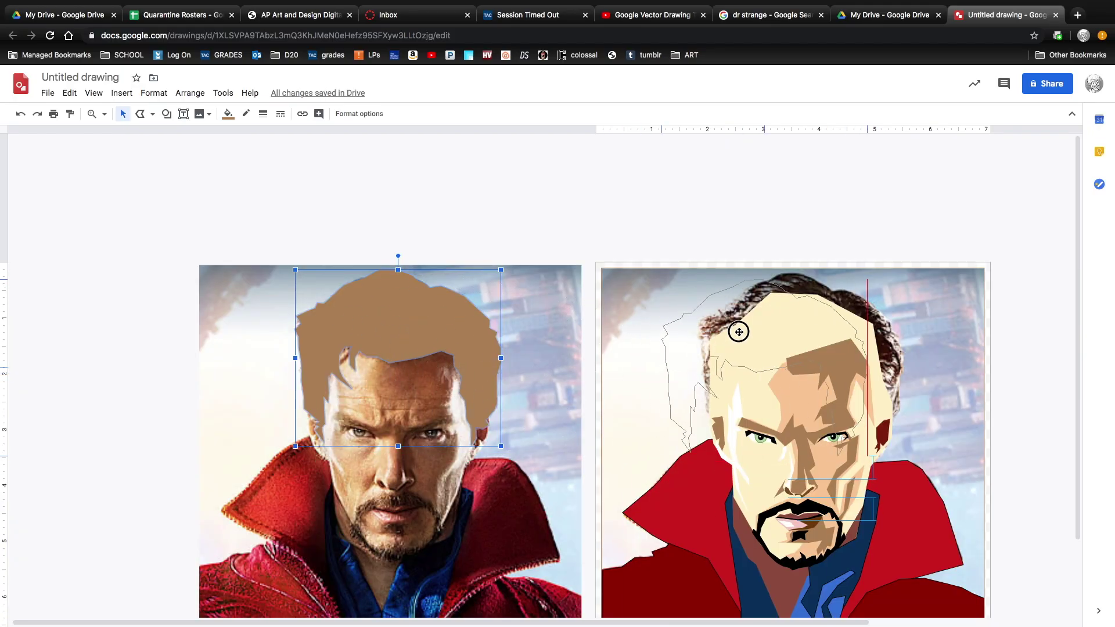
{"action": "key", "text": "super+x"}
{"action": "key", "text": "super+v"}
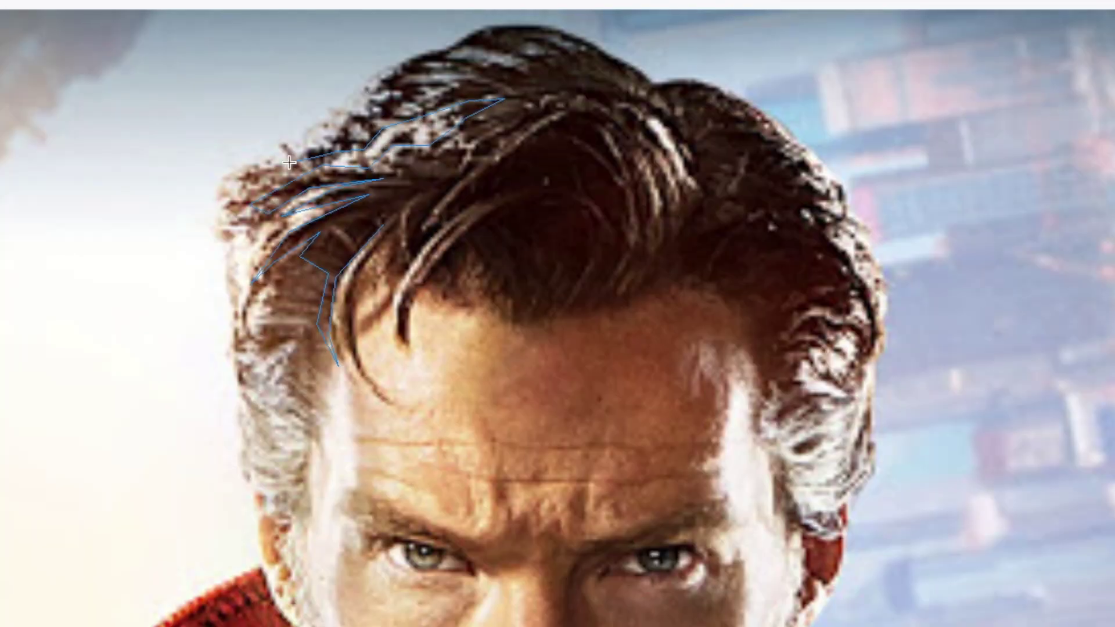
Trace the darker hair across the right side, forehead and left strands, and fill it black.
{"action": "left_click", "coordinate": [656, 86]}
{"action": "left_click", "coordinate": [772, 123]}
{"action": "left_click", "coordinate": [841, 216]}
{"action": "left_click", "coordinate": [872, 343]}
{"action": "left_click", "coordinate": [795, 331]}
{"action": "left_click", "coordinate": [831, 395]}
{"action": "left_click", "coordinate": [761, 433]}
{"action": "left_click", "coordinate": [741, 302]}
{"action": "left_click", "coordinate": [704, 287]}
{"action": "left_click", "coordinate": [557, 323]}
{"action": "left_click", "coordinate": [472, 262]}
{"action": "left_click", "coordinate": [430, 289]}
{"action": "left_click", "coordinate": [412, 347]}
{"action": "left_click", "coordinate": [491, 204]}
{"action": "left_click", "coordinate": [385, 285]}
{"action": "left_click", "coordinate": [388, 401]}
{"action": "left_click", "coordinate": [393, 219]}
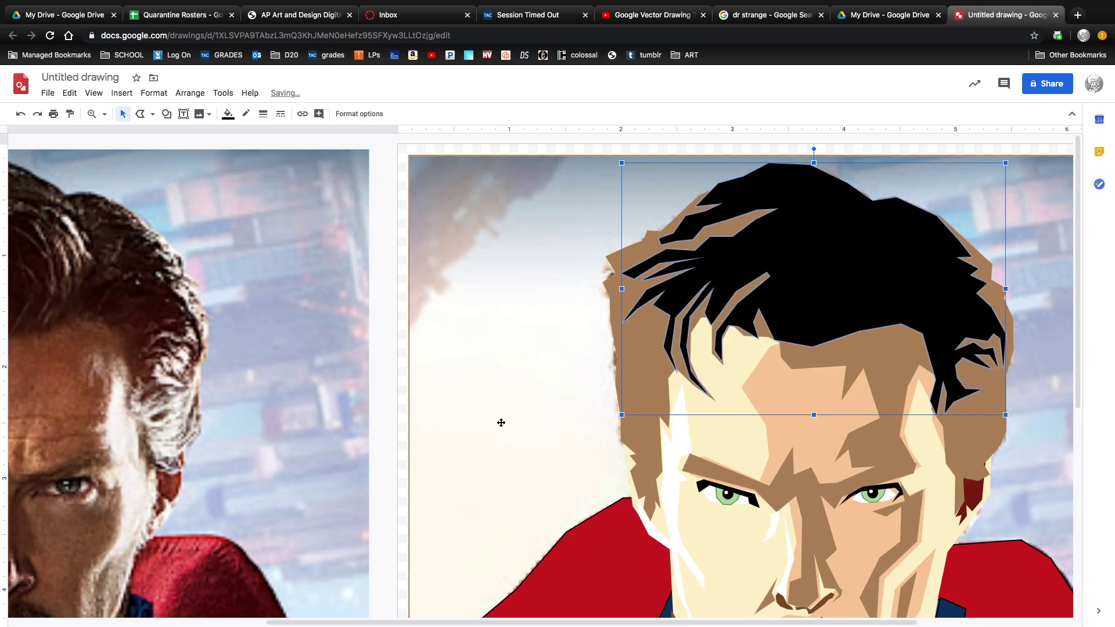
{"action": "left_click", "coordinate": [544, 509]}
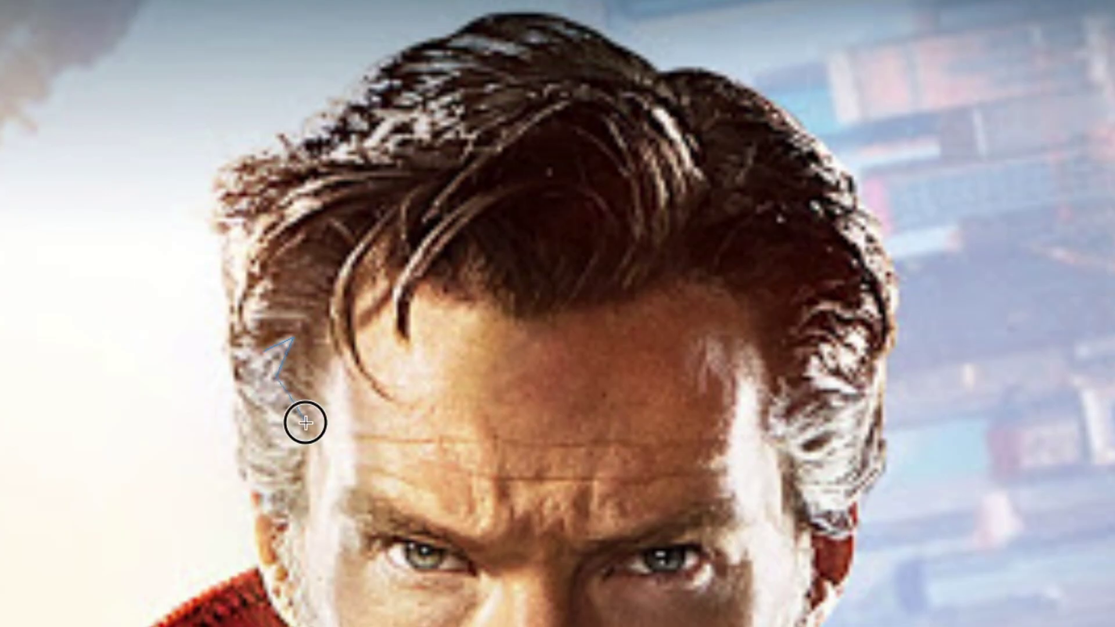
Trace a zigzag temple strand, fill it white, and paste it onto the cartoon.
{"action": "left_click", "coordinate": [303, 422]}
{"action": "left_click", "coordinate": [246, 418]}
{"action": "left_click", "coordinate": [302, 464]}
{"action": "left_click", "coordinate": [256, 503]}
{"action": "left_click", "coordinate": [305, 514]}
{"action": "left_click", "coordinate": [284, 484]}
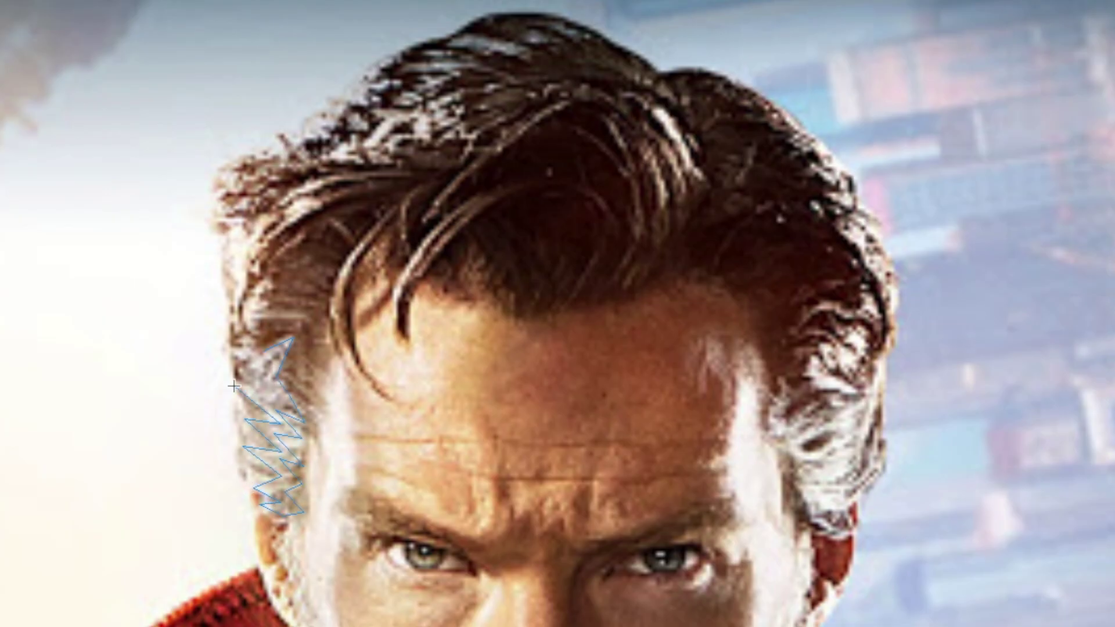
{"action": "double_click", "coordinate": [329, 198]}
{"action": "key", "text": "ctrl+x"}
{"action": "left_click", "coordinate": [1020, 336]}
{"action": "key", "text": "ctrl+v"}
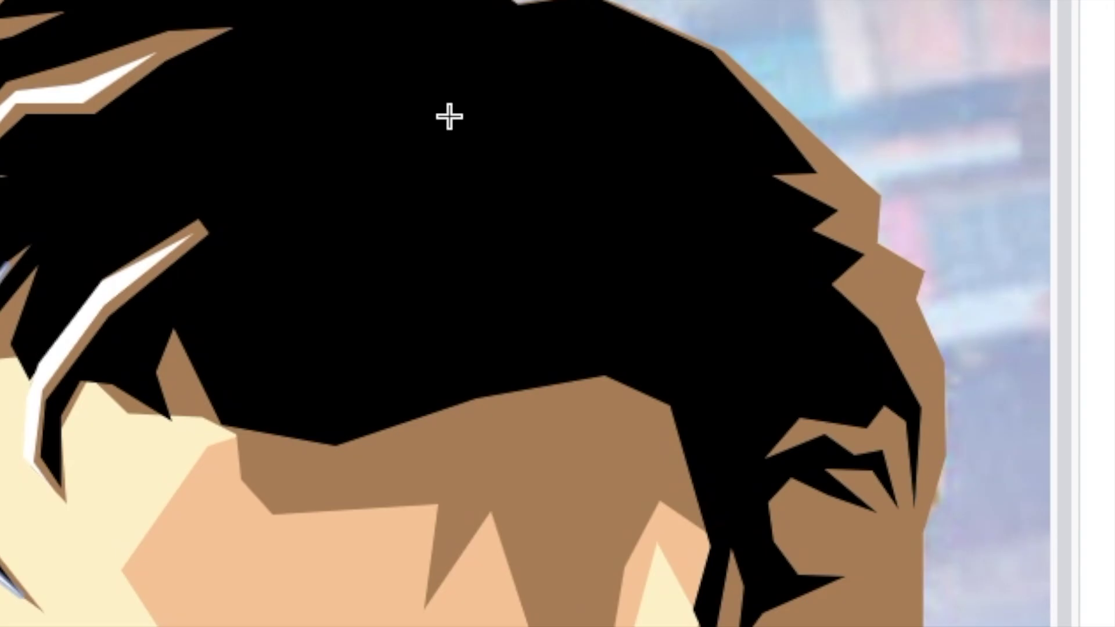
Add white highlight shapes along the crown and the right hair edge.
{"action": "left_click", "coordinate": [512, 186]}
{"action": "left_click", "coordinate": [597, 256]}
{"action": "left_click", "coordinate": [533, 91]}
{"action": "left_click", "coordinate": [846, 197]}
{"action": "left_click", "coordinate": [871, 225]}
{"action": "double_click", "coordinate": [921, 279]}
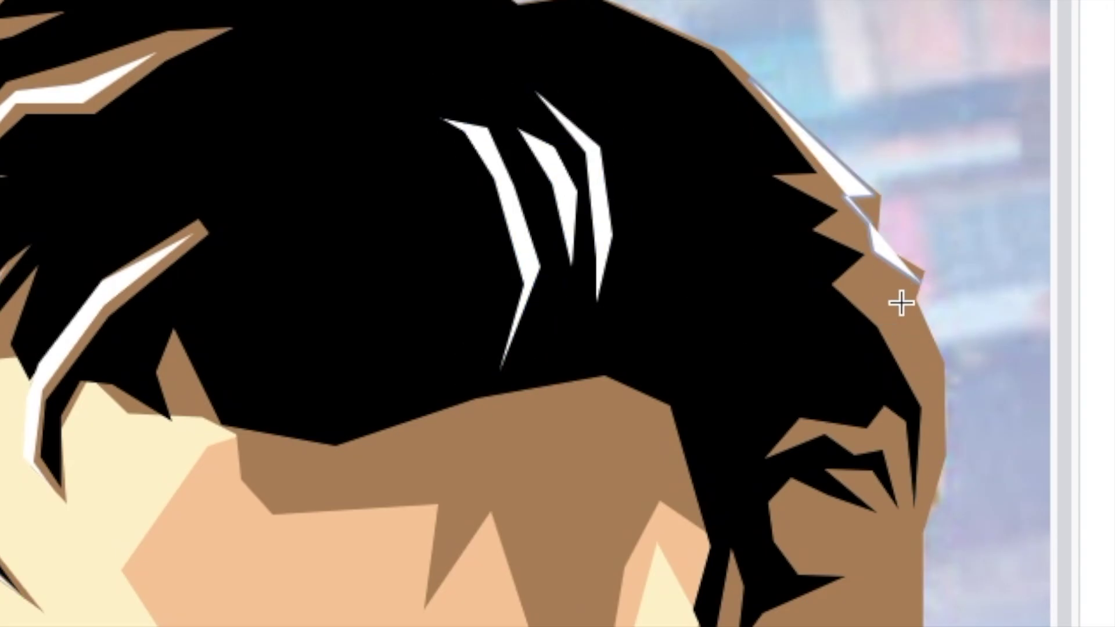
{"action": "double_click", "coordinate": [919, 458]}
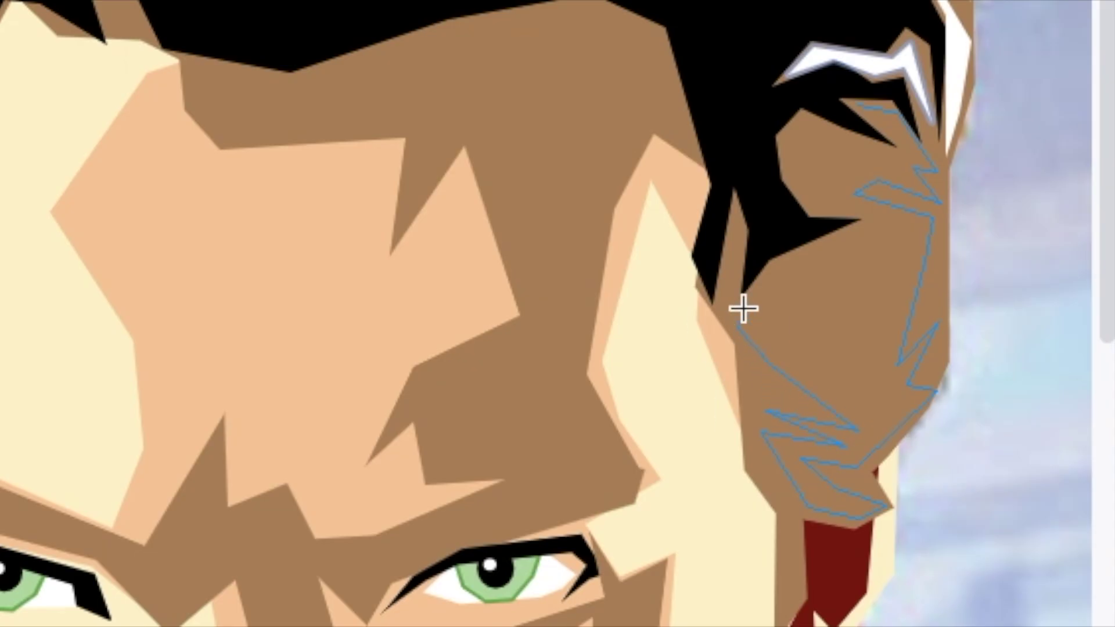
{"action": "left_click", "coordinate": [818, 210]}
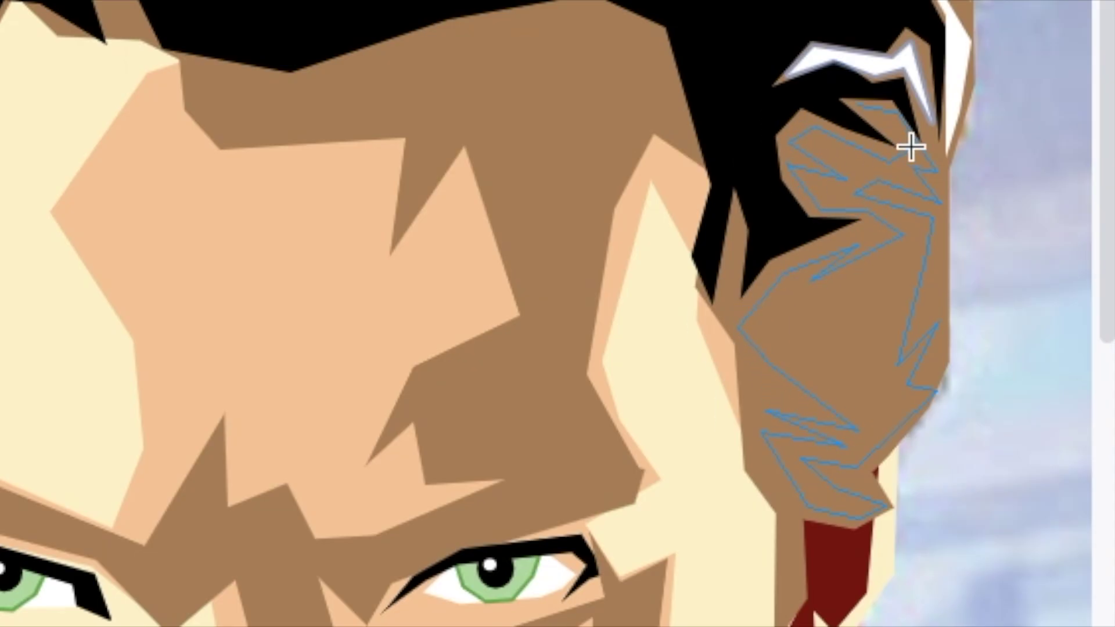
{"action": "double_click", "coordinate": [911, 145]}
Add a brown side-hair shape and a V-shaped hair shape below it.
{"action": "left_click", "coordinate": [736, 279]}
{"action": "left_click", "coordinate": [836, 270]}
{"action": "double_click", "coordinate": [781, 290]}
{"action": "left_click", "coordinate": [758, 317]}
{"action": "left_click", "coordinate": [856, 332]}
{"action": "double_click", "coordinate": [807, 349]}
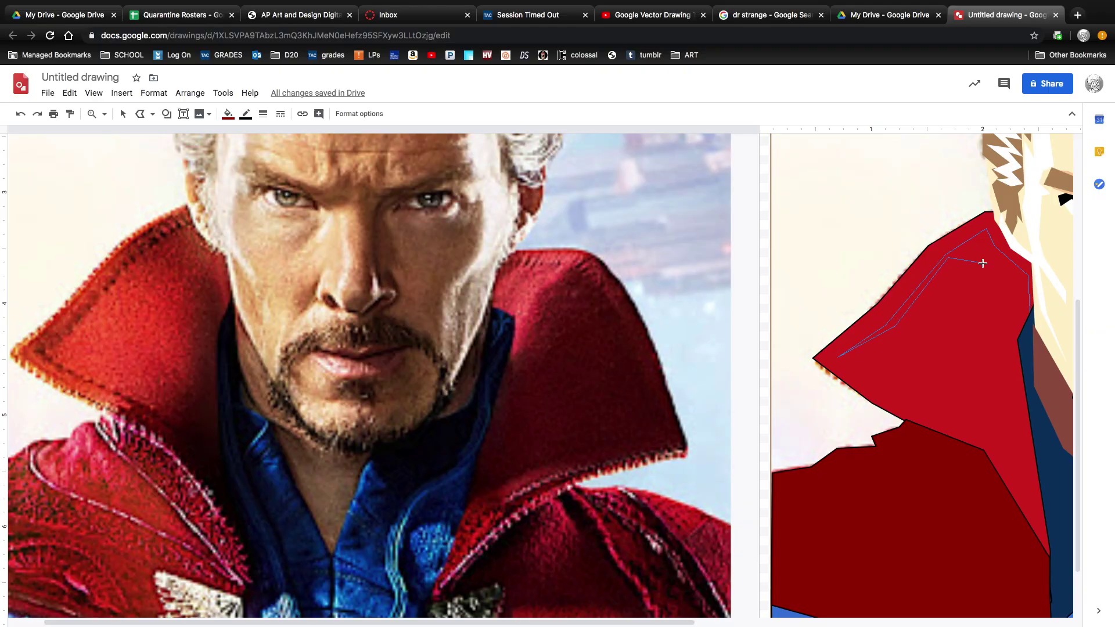
Close the cape as a dark-red shape and trace the right eyebrow as a dark shape.
{"action": "double_click", "coordinate": [1043, 552]}
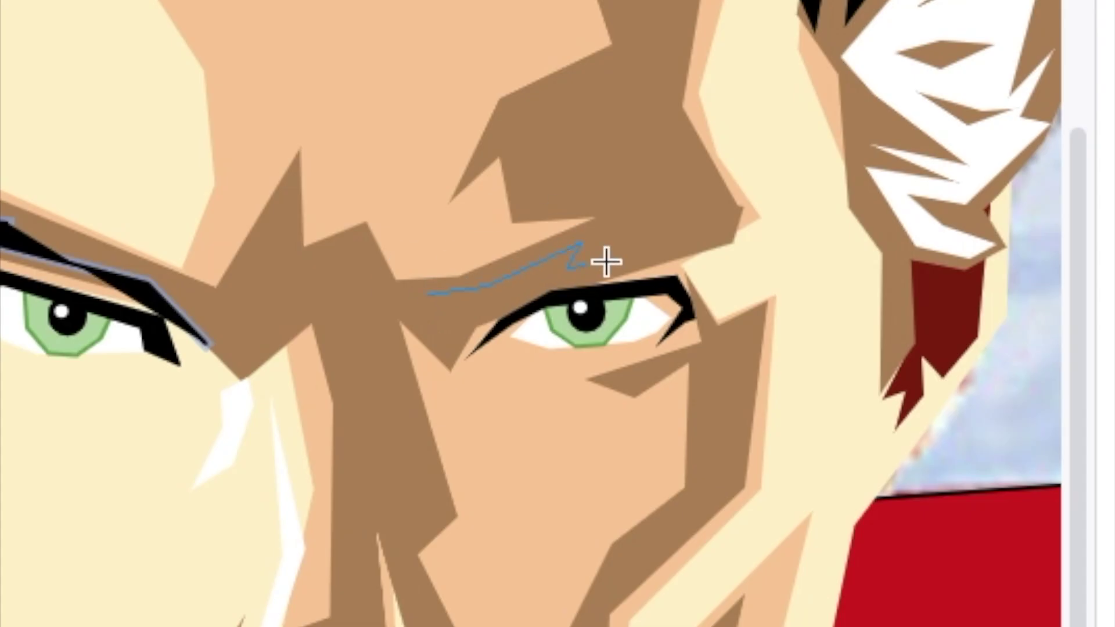
{"action": "left_click", "coordinate": [580, 243]}
{"action": "left_click", "coordinate": [567, 267]}
{"action": "left_click", "coordinate": [720, 219]}
{"action": "left_click", "coordinate": [671, 247]}
{"action": "left_click", "coordinate": [709, 251]}
{"action": "left_click", "coordinate": [566, 288]}
{"action": "left_click", "coordinate": [549, 277]}
{"action": "double_click", "coordinate": [415, 324]}
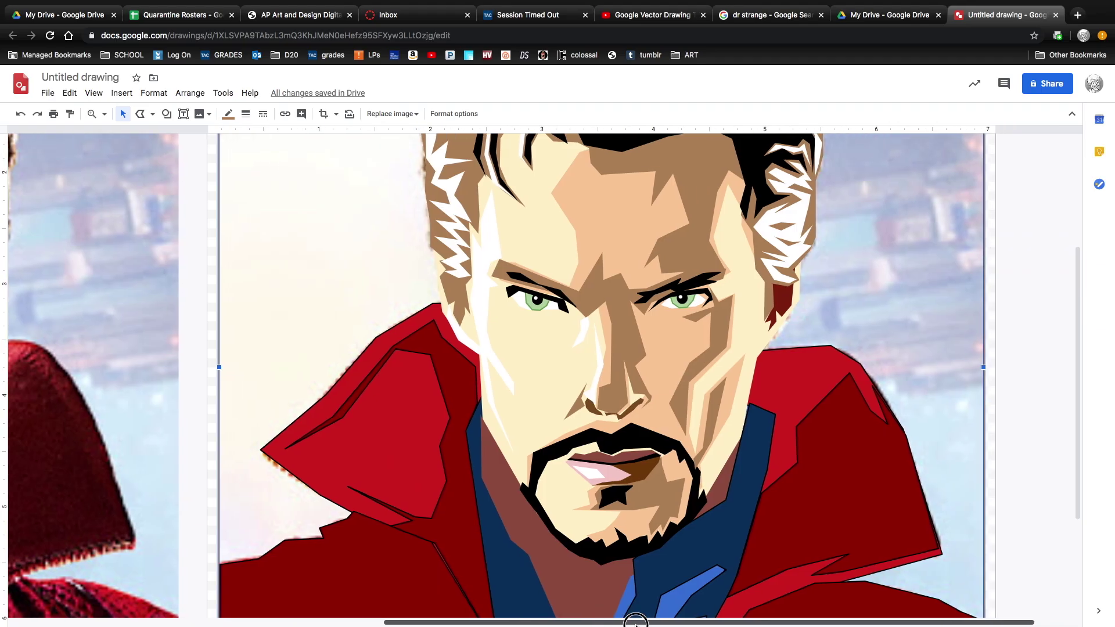
Draw a rectangle covering the whole cartoon and send it behind the portrait.
{"action": "scroll", "coordinate": [558, 526], "scroll_direction": "right", "scroll_amount": 2}
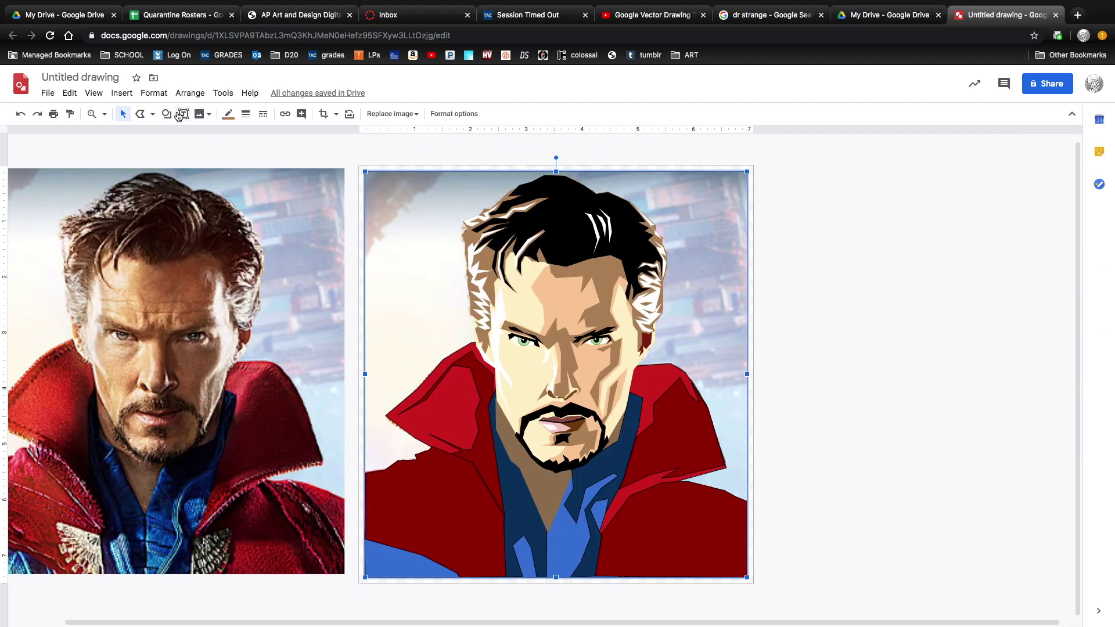
{"action": "left_click", "coordinate": [166, 113]}
{"action": "mouse_move", "coordinate": [192, 138]}
{"action": "left_click", "coordinate": [259, 139]}
{"action": "left_click_drag", "start_coordinate": [363, 170], "coordinate": [752, 585]}
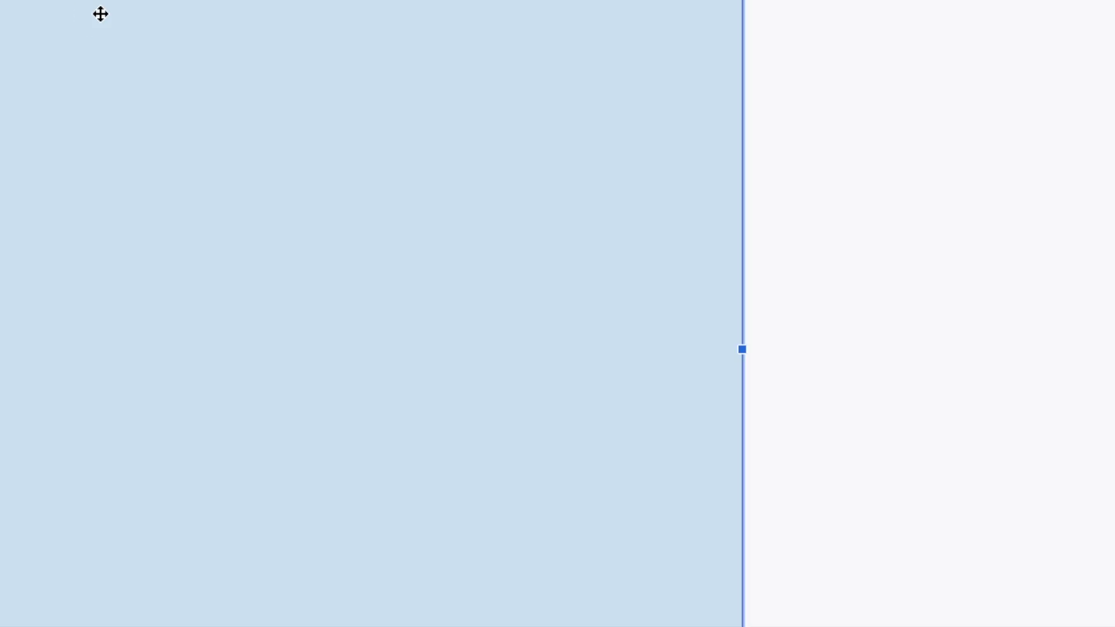
{"action": "right_click", "coordinate": [427, 206]}
{"action": "left_click", "coordinate": [535, 472]}
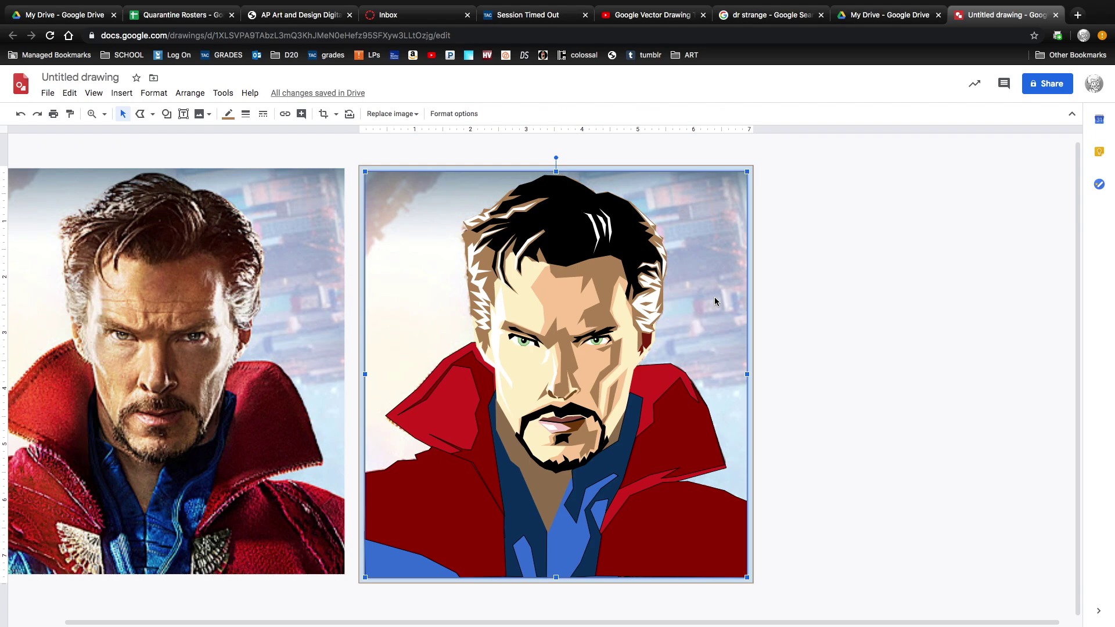
Fill the background rectangle light blue.
{"action": "left_click", "coordinate": [715, 300]}
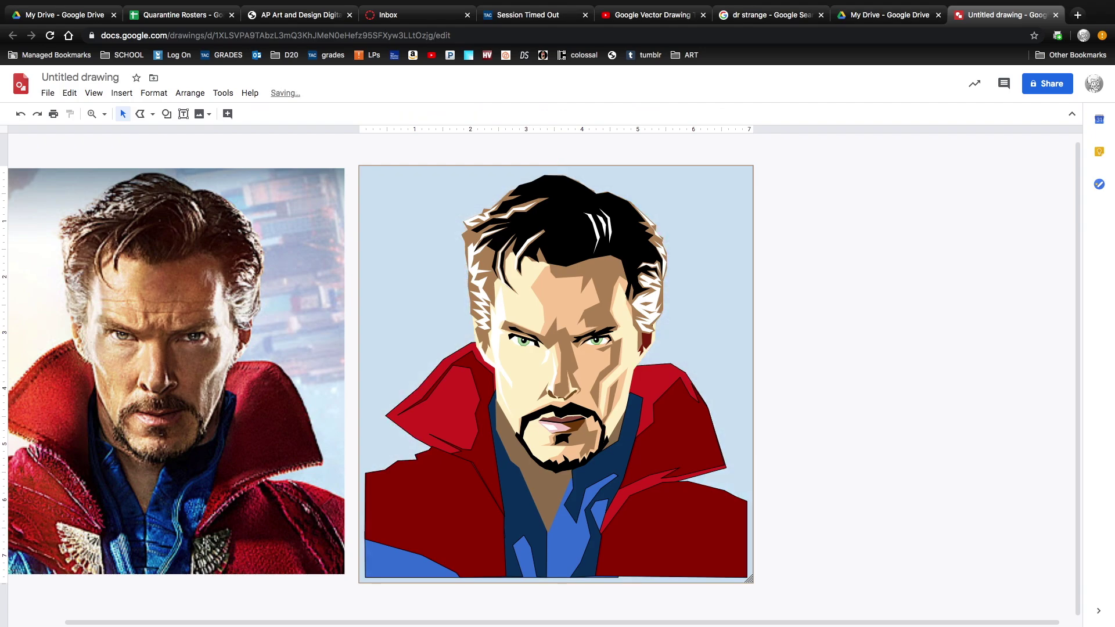
{"action": "left_click", "coordinate": [228, 114]}
{"action": "left_click", "coordinate": [233, 135]}
{"action": "left_click", "coordinate": [593, 447]}
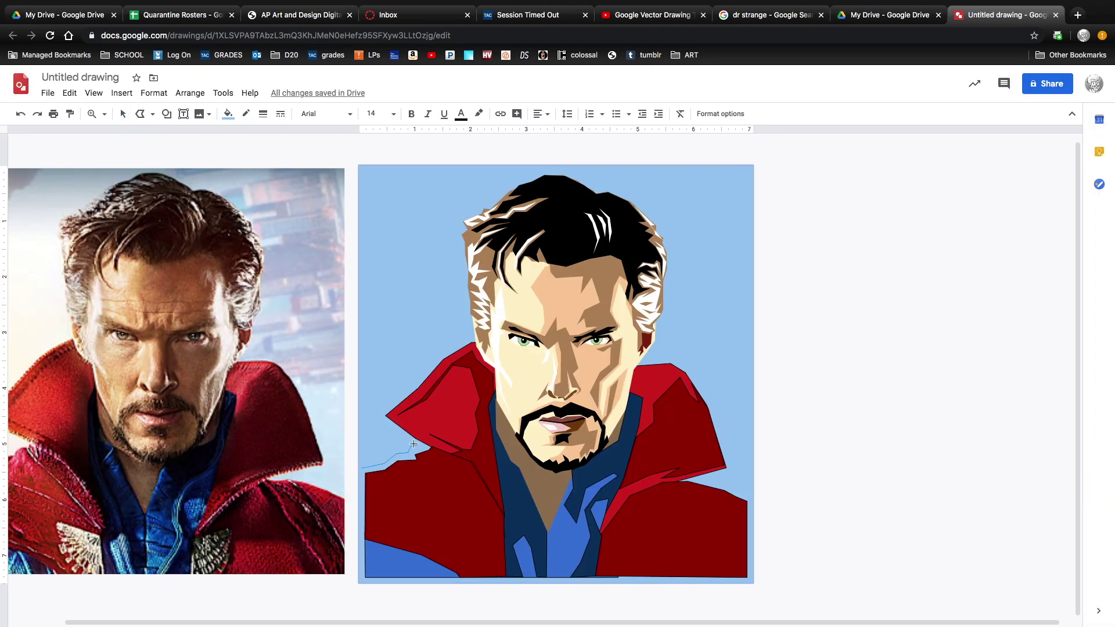
Close a black outline shape and send it backward behind the portrait.
{"action": "left_click", "coordinate": [354, 585]}
{"action": "left_click", "coordinate": [360, 468]}
{"action": "right_click", "coordinate": [363, 498]}
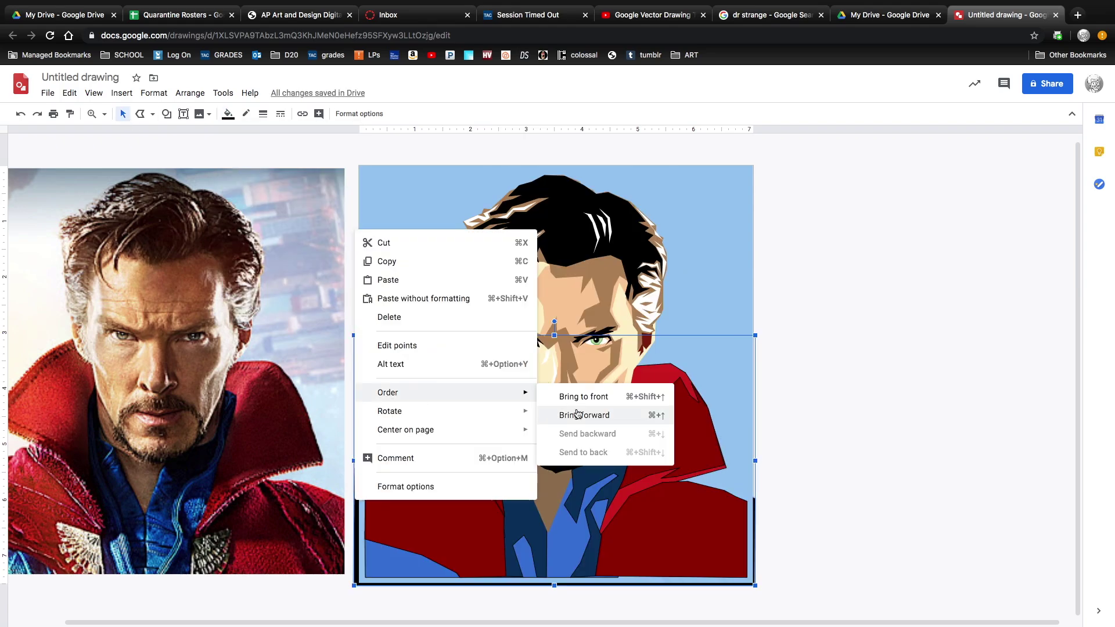
{"action": "left_click", "coordinate": [580, 433]}
{"action": "left_click", "coordinate": [705, 483]}
Add black outline shapes around the hair, sending each behind the portrait.
{"action": "left_click", "coordinate": [468, 339]}
{"action": "left_click", "coordinate": [462, 274]}
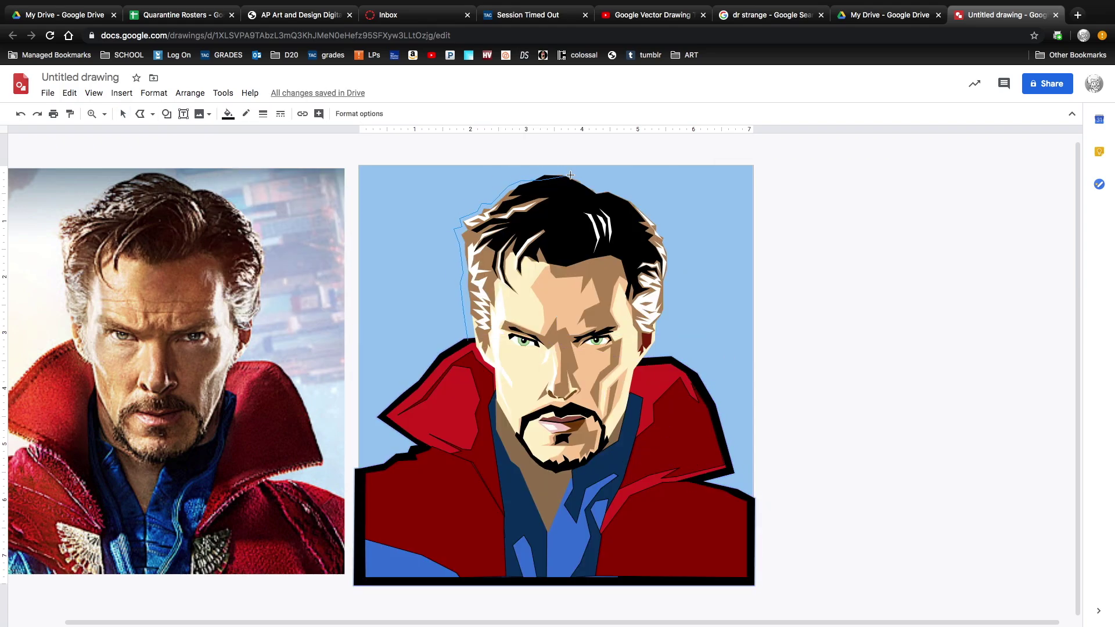
{"action": "left_click", "coordinate": [468, 340]}
{"action": "right_click", "coordinate": [511, 219]}
{"action": "left_click", "coordinate": [809, 430]}
{"action": "left_click", "coordinate": [649, 359]}
{"action": "right_click", "coordinate": [555, 284]}
{"action": "left_click", "coordinate": [866, 465]}
Check the black bottom bar's line colour, leaving it unchanged, and deselect it.
{"action": "left_click", "coordinate": [372, 579]}
{"action": "left_click", "coordinate": [245, 113]}
{"action": "left_click", "coordinate": [269, 137]}
{"action": "left_click", "coordinate": [326, 186]}
Title the drawing 'Dr Strange' and send it to the teacher's e-mail address.
{"action": "left_click", "coordinate": [48, 94]}
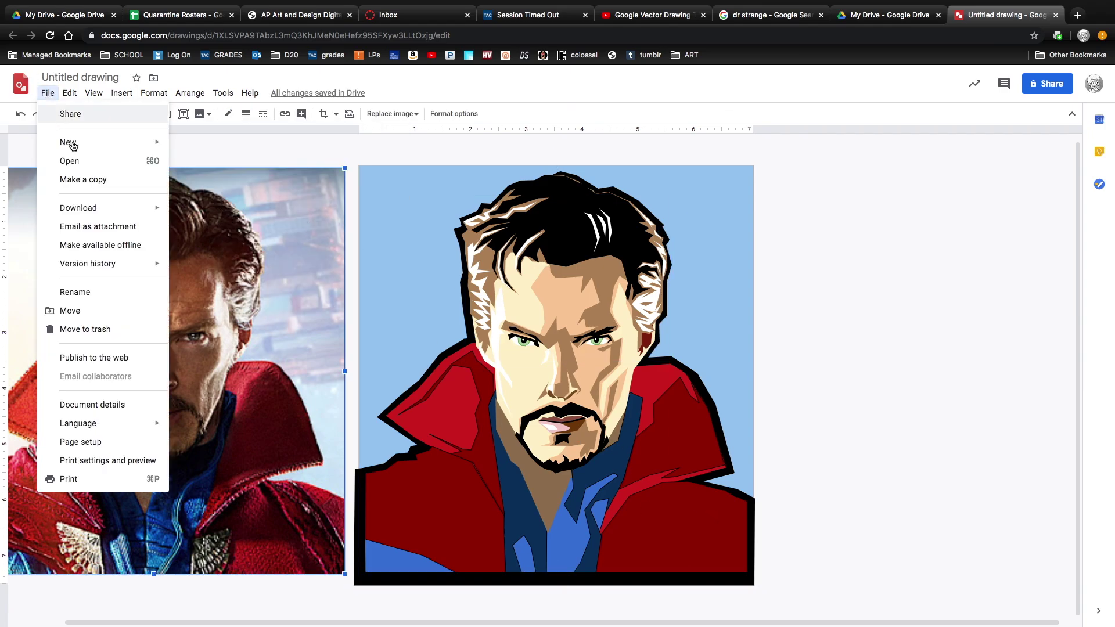
{"action": "left_click", "coordinate": [67, 112]}
{"action": "type", "text": "Dr Strange"}
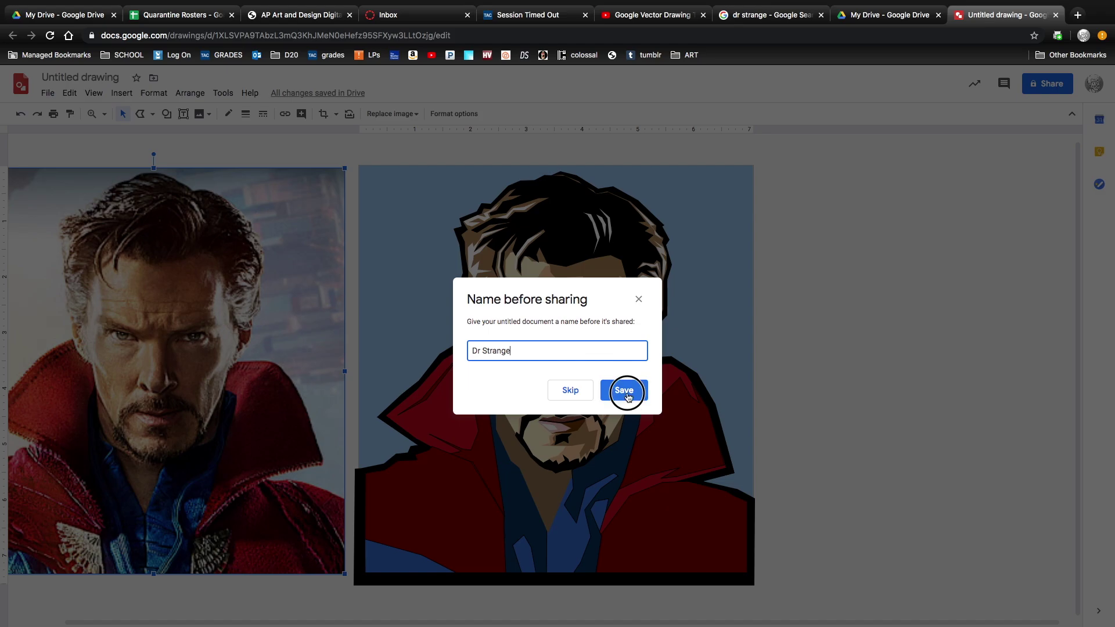
{"action": "left_click", "coordinate": [624, 391]}
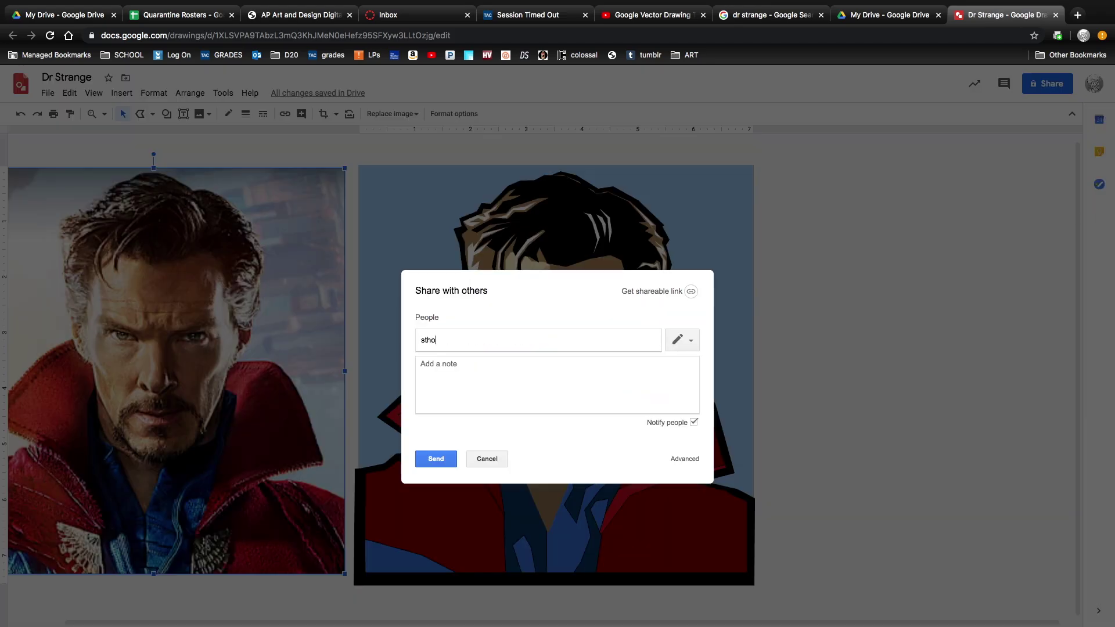
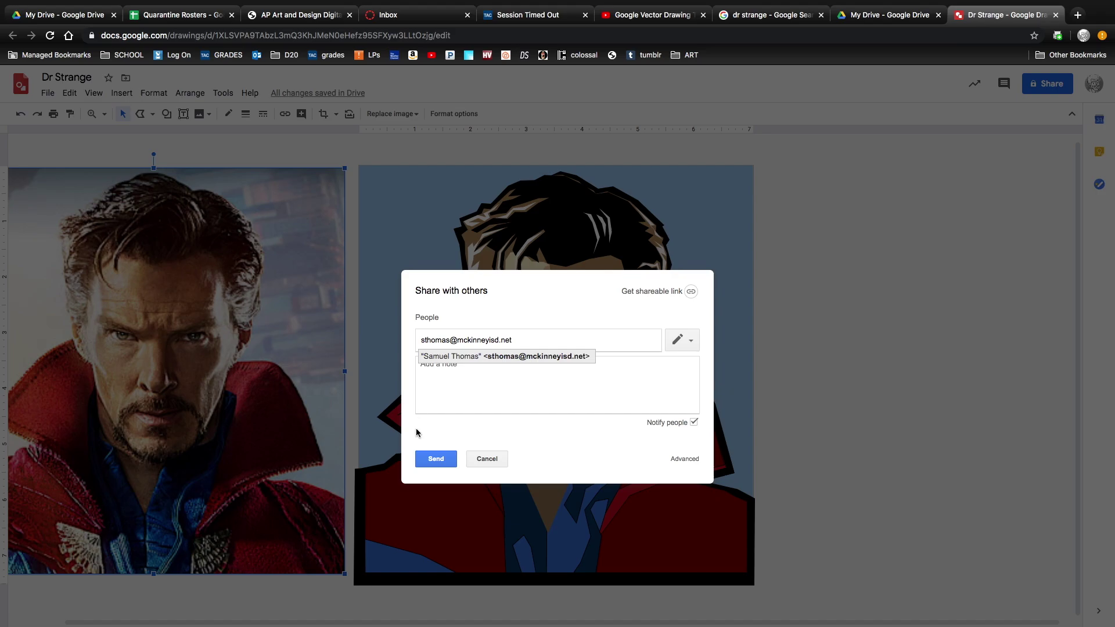
{"action": "left_click", "coordinate": [442, 460]}
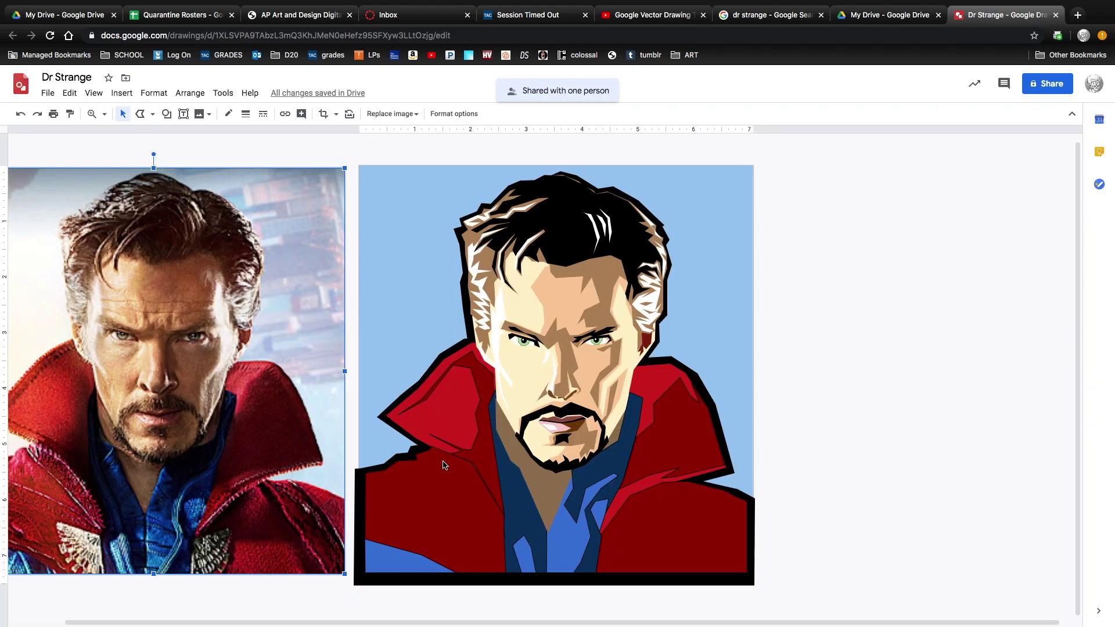